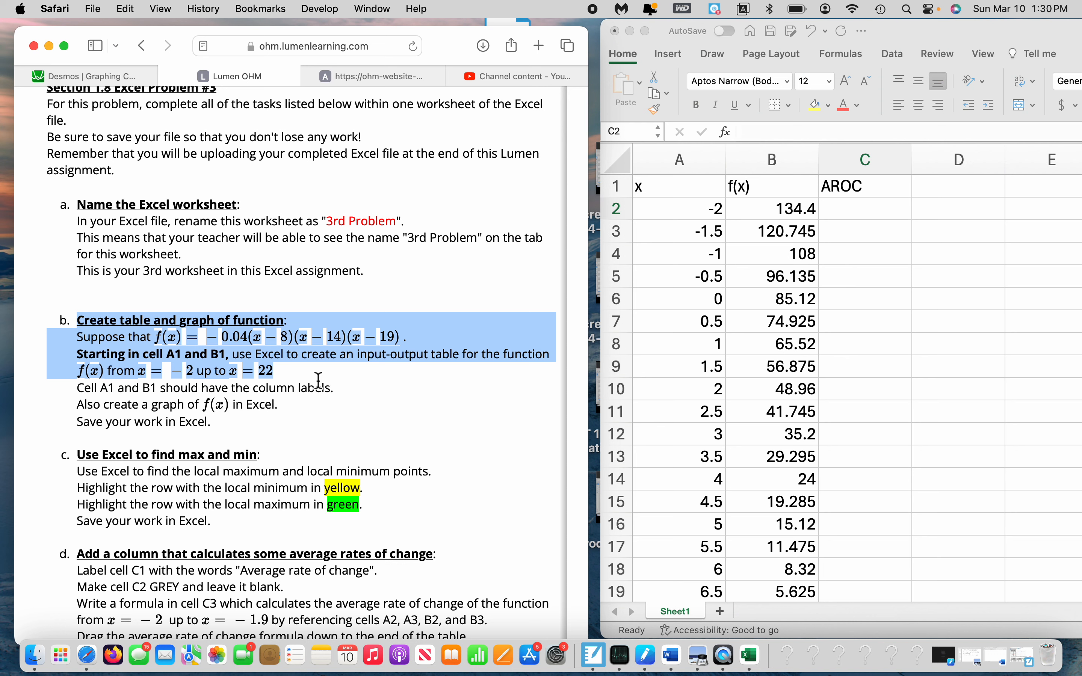
Review the x inputs in column A from A2 down to the end of the table at row 50
left_click(379, 389)
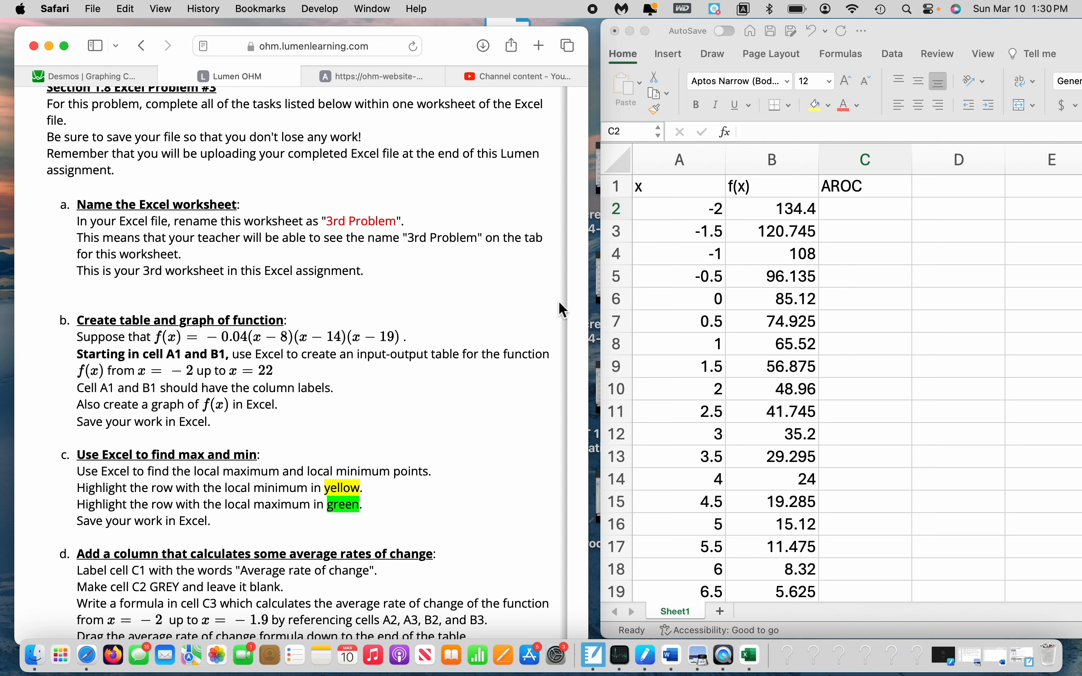
left_click(685, 213)
left_click(705, 212)
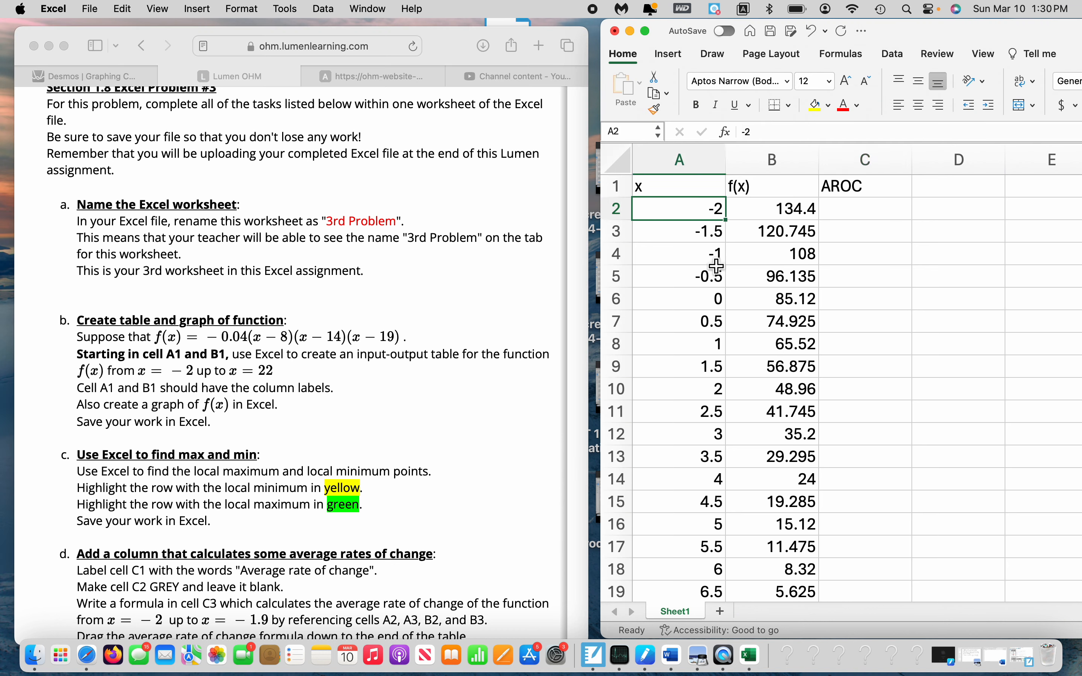
key("Down")
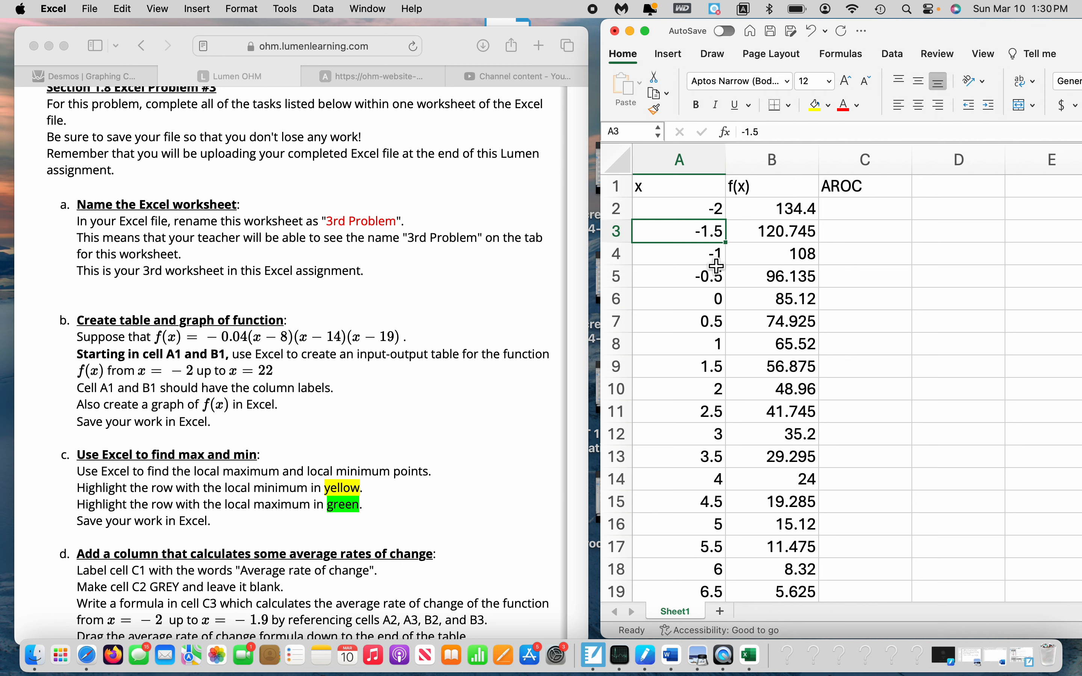
key("Down")
key("Down")
key("Down")
key("Down")
key("Down")
key("Down")
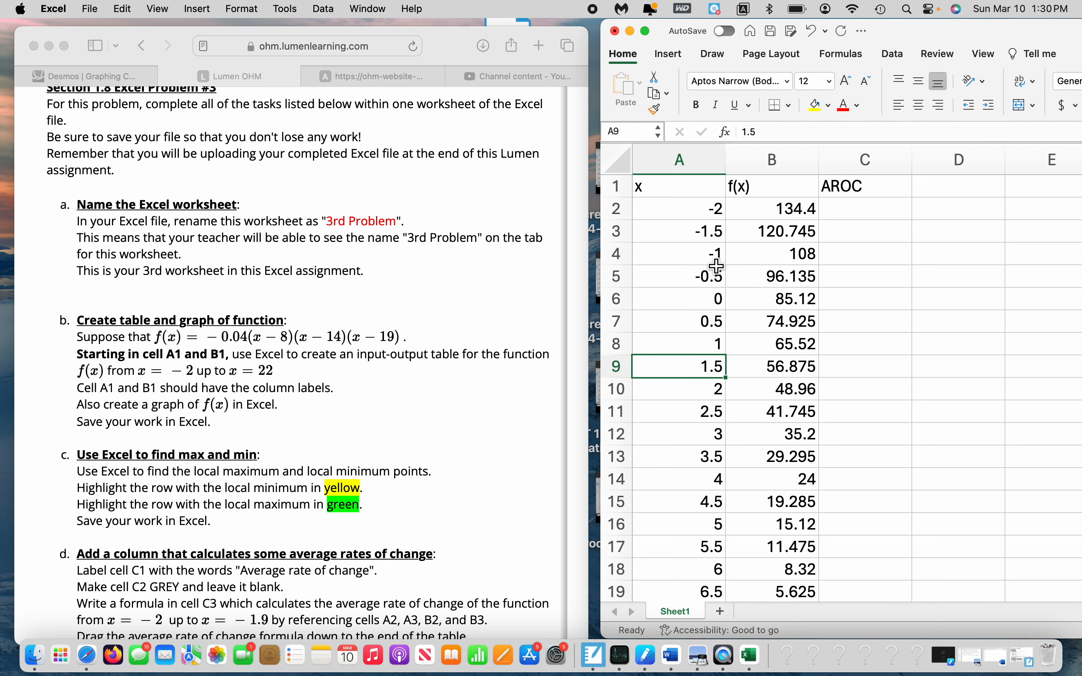
scroll(759, 385, "down", 15)
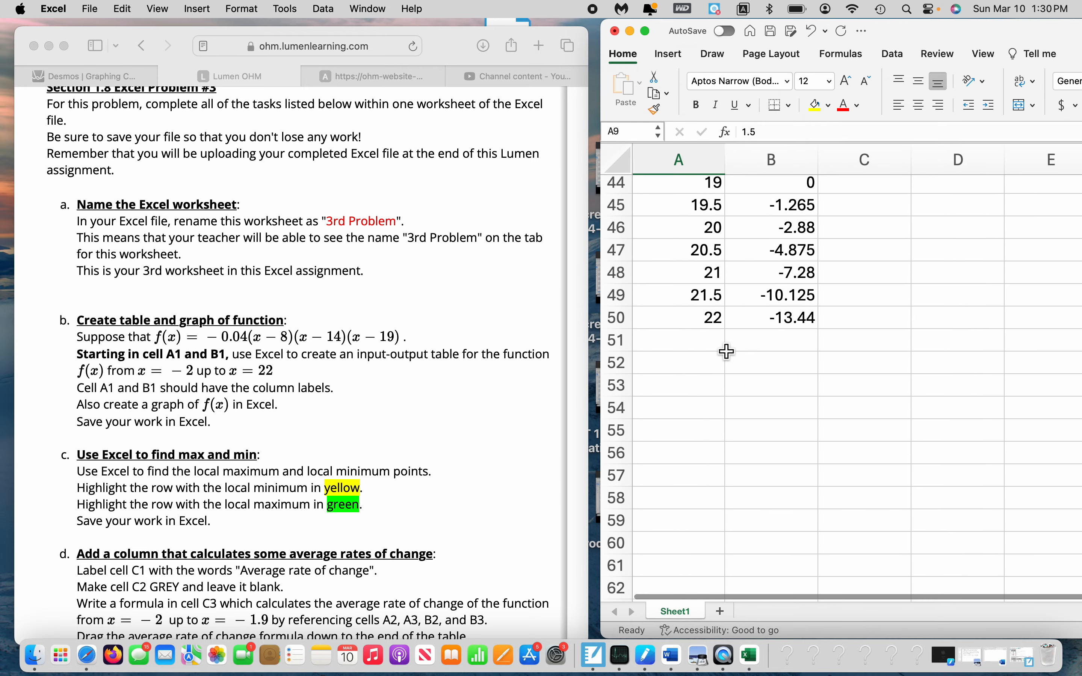
scroll(712, 323, "up", 15)
Inspect the f(x) formula in cell B2 and compare it with the function given in part b of the assignment
left_click(806, 213)
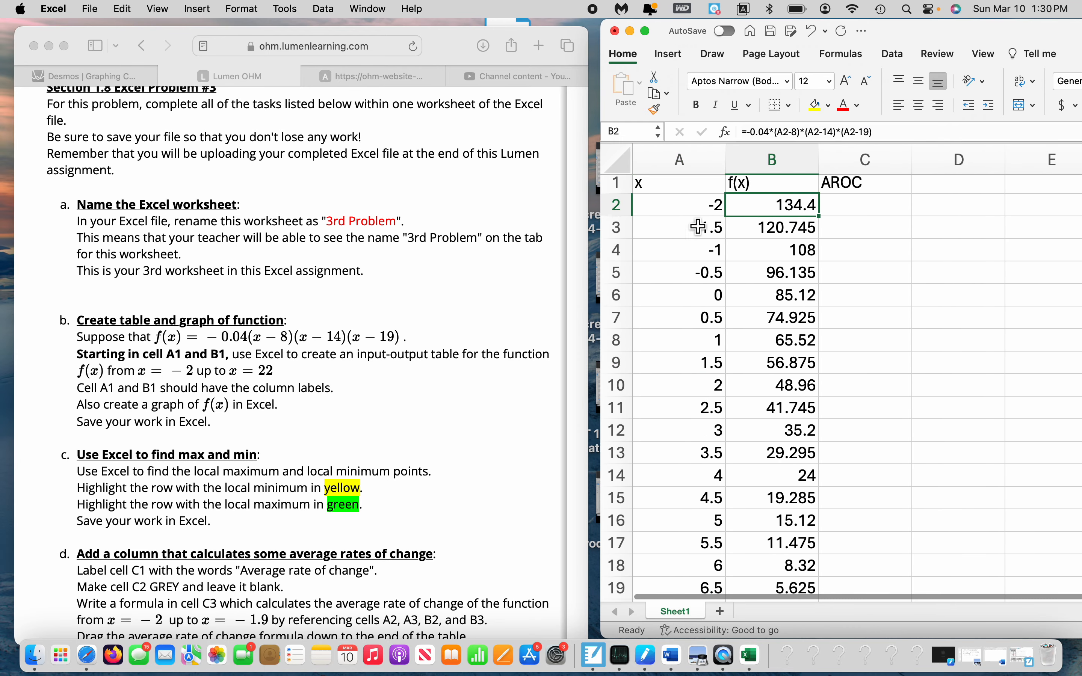
double_click(789, 213)
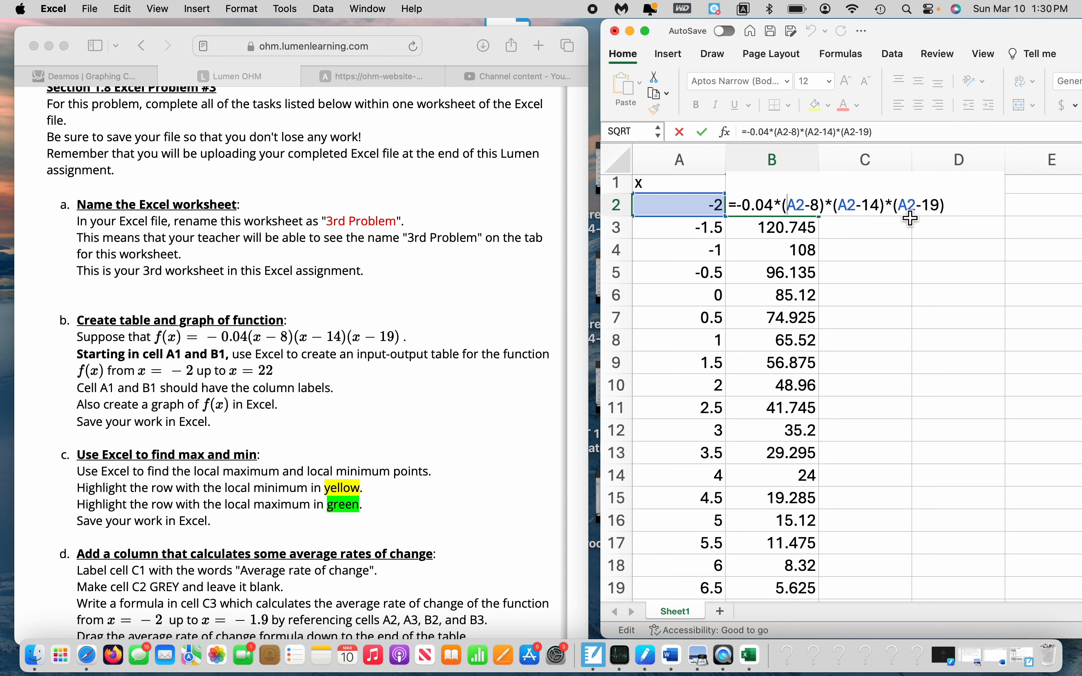
left_click(214, 347)
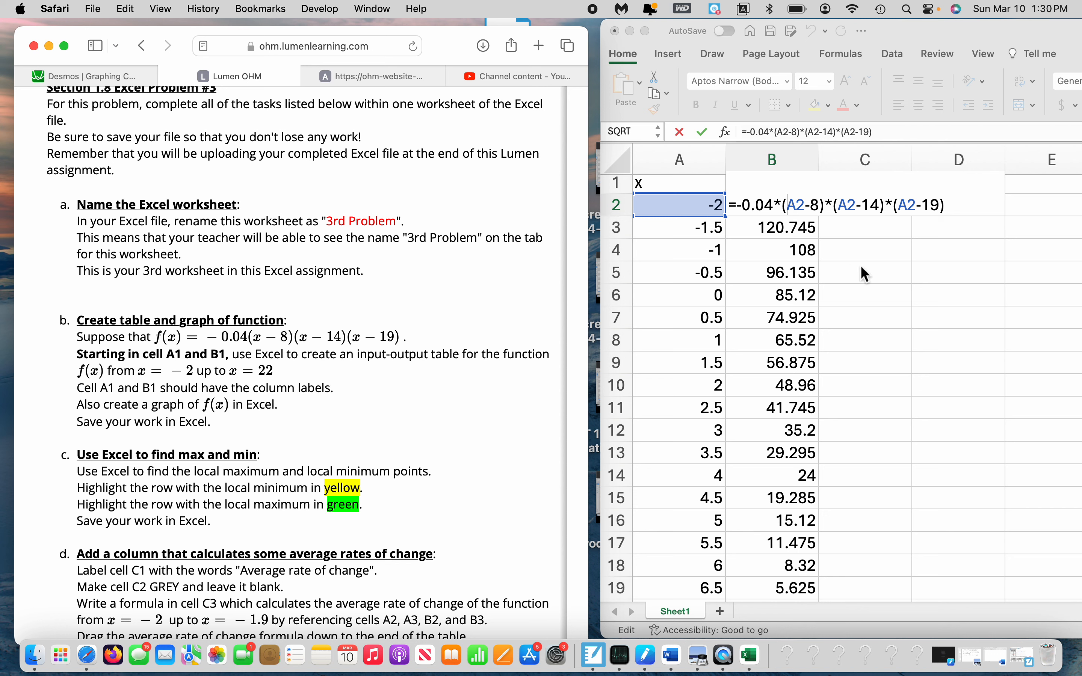
left_click(855, 240)
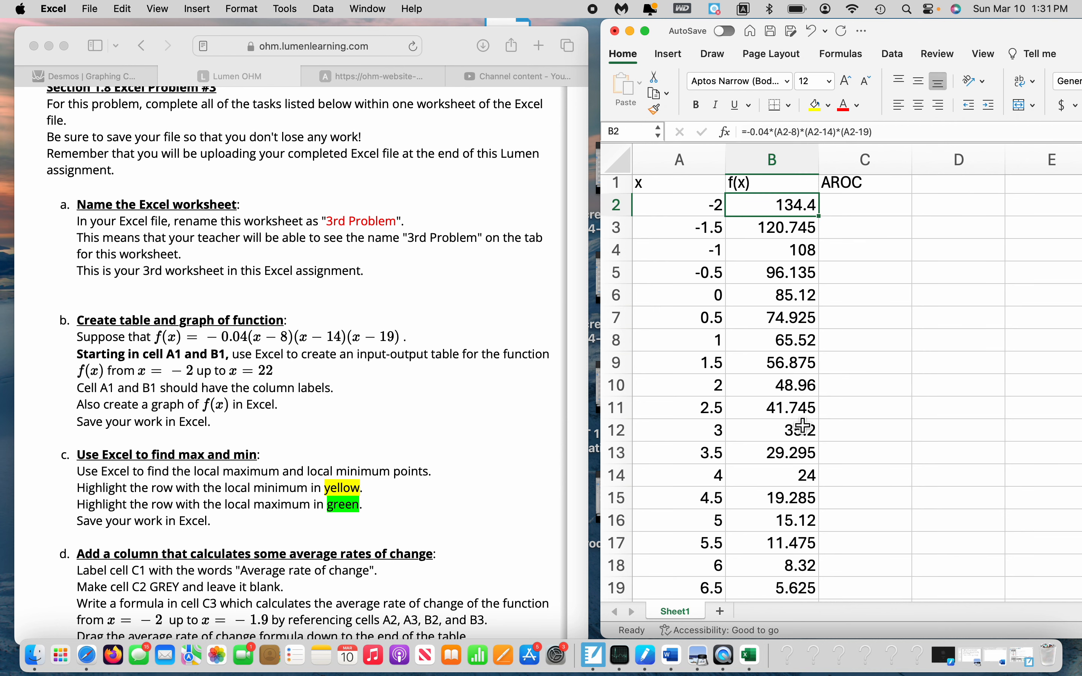
Insert a scatter chart with smooth lines and no markers from the x and f(x) data in A1:B50
left_click_drag(983, 37, 838, 38)
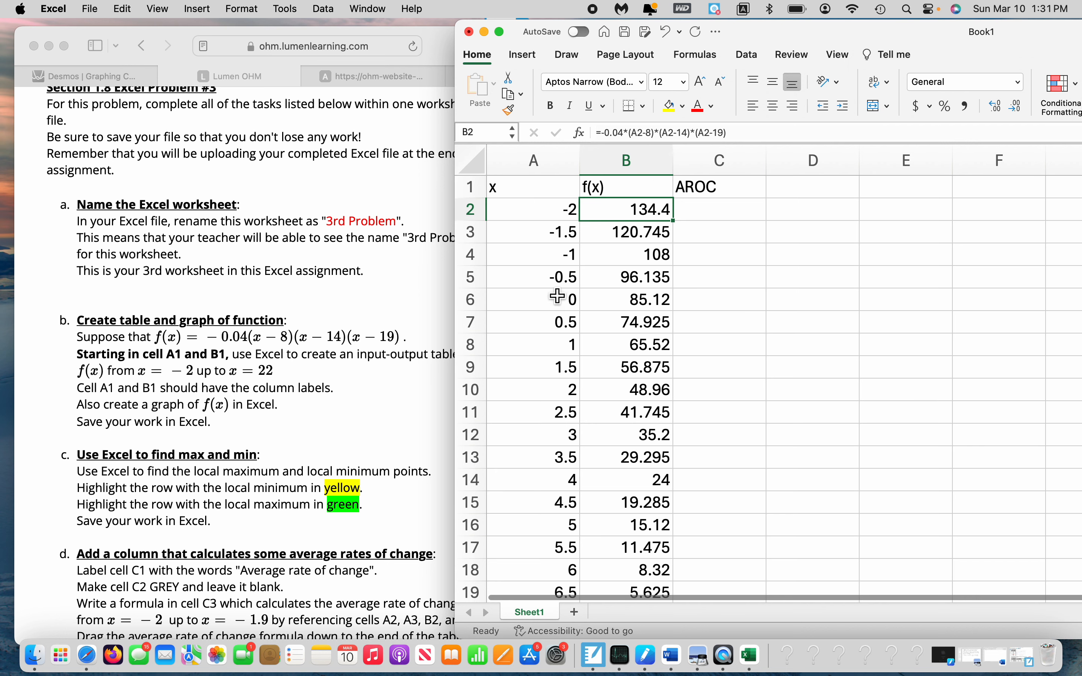
left_click(508, 193)
left_click_drag(508, 193, 632, 531)
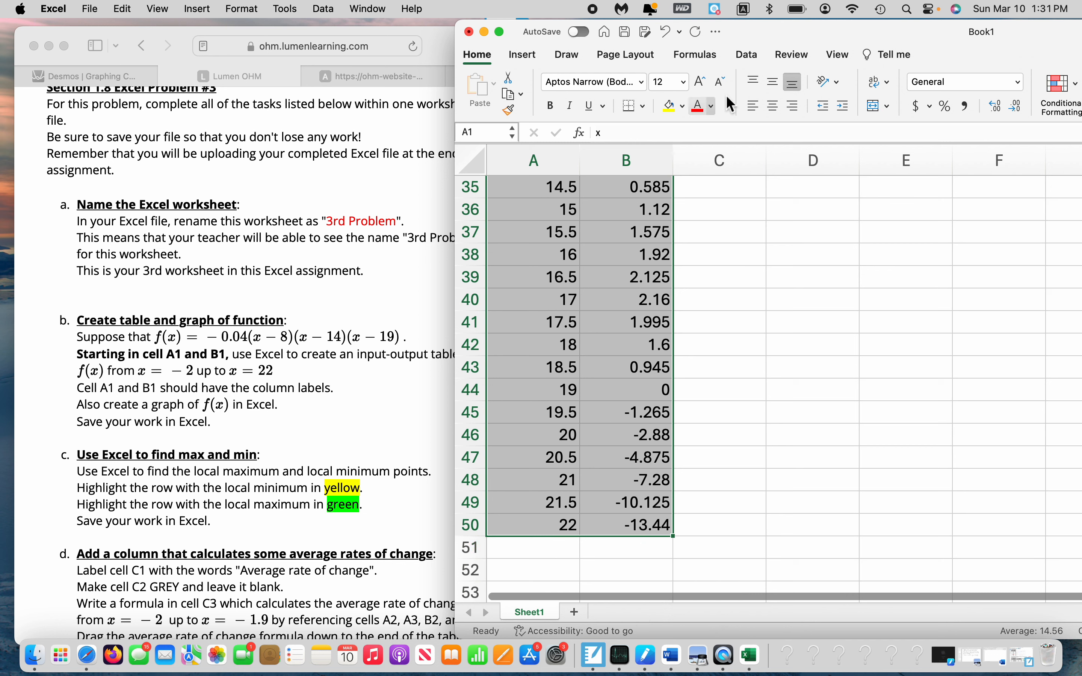
left_click(524, 54)
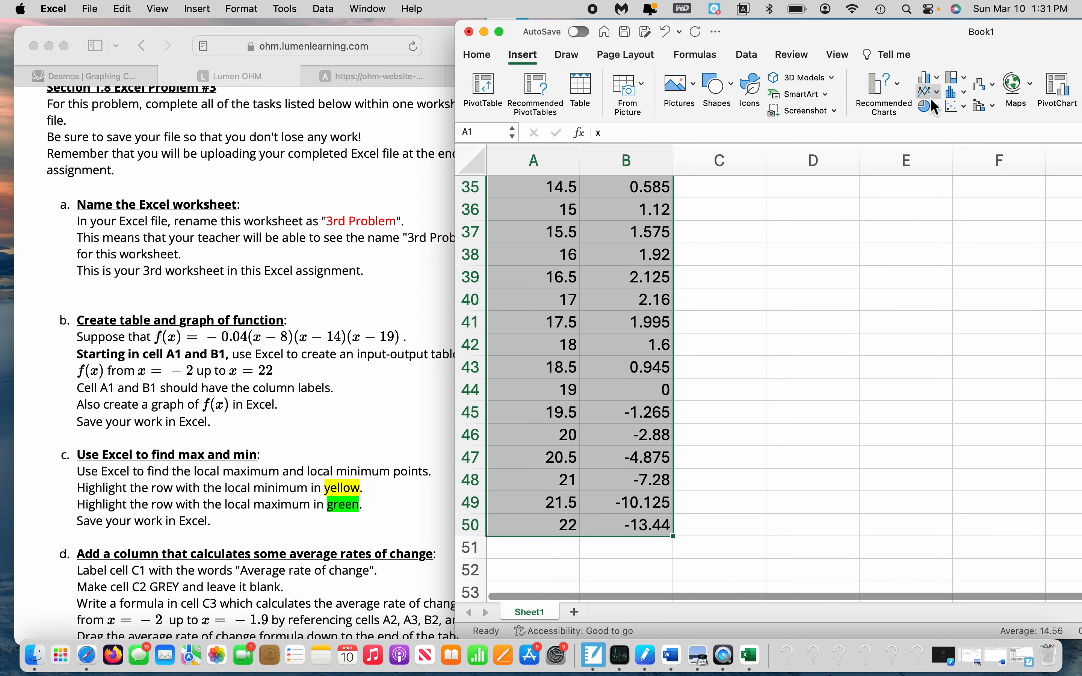
left_click(953, 106)
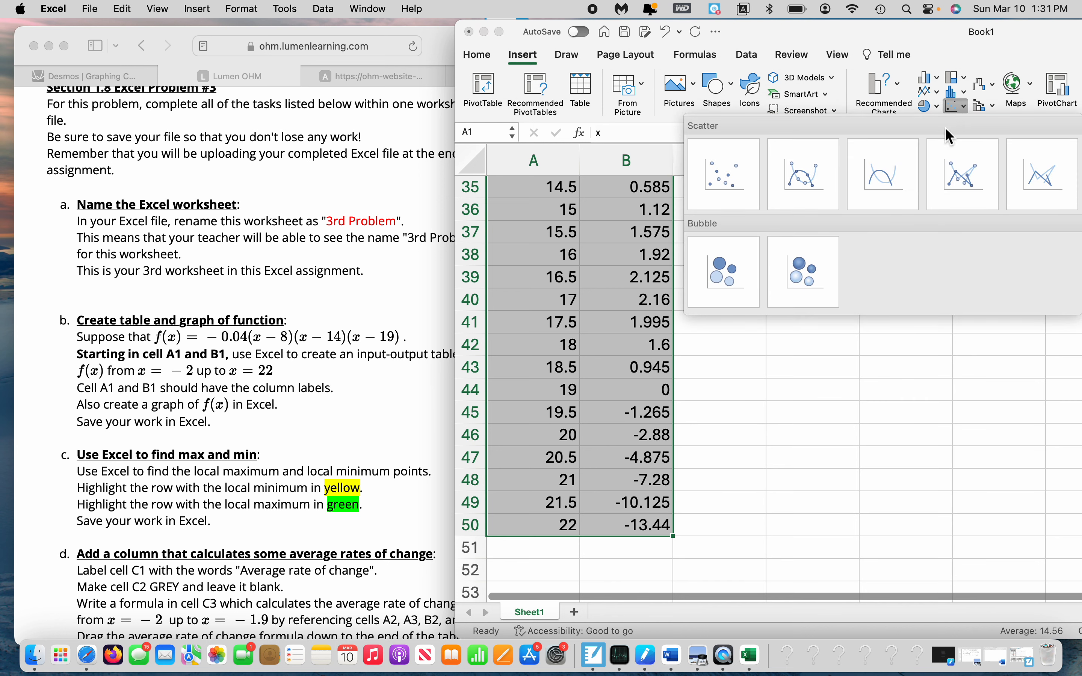
left_click(892, 168)
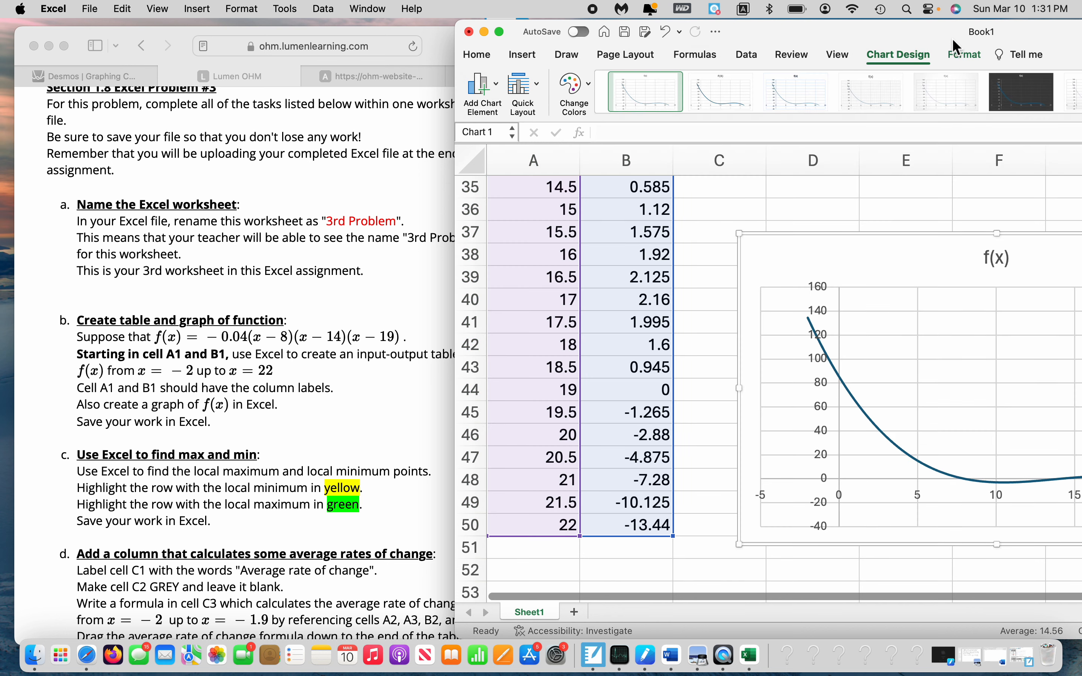
Shrink the f(x) chart and place it beside the first rows of the table, roughly over columns E to H and rows 1 to 11
left_click_drag(1062, 35, 844, 35)
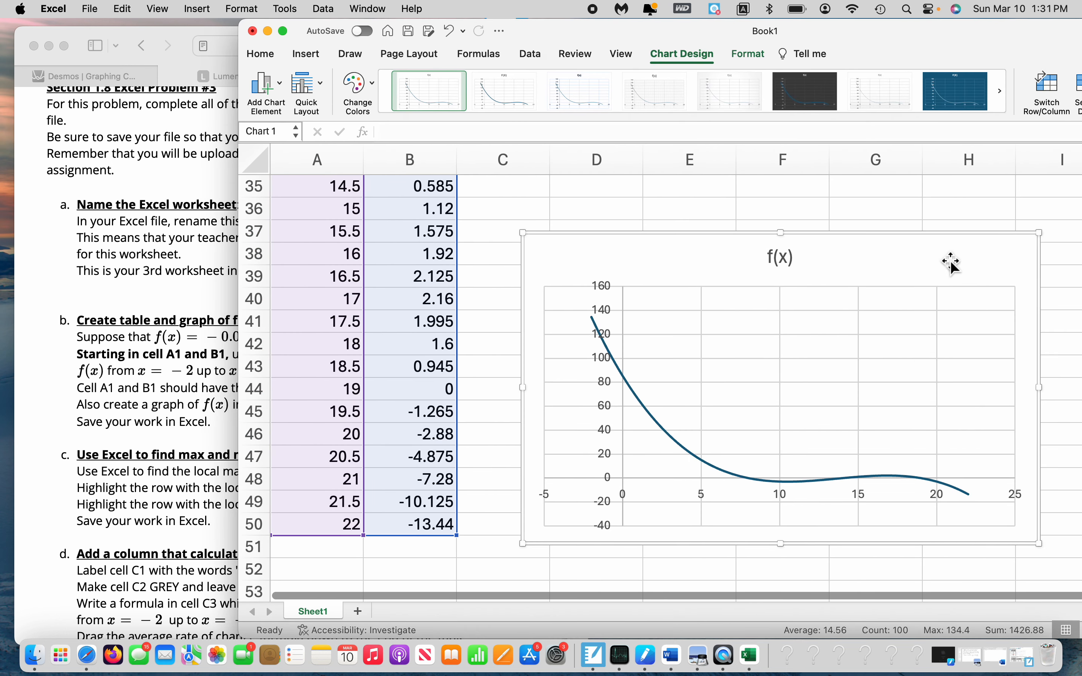
left_click_drag(1028, 547, 928, 484)
left_click_drag(781, 248, 833, 202)
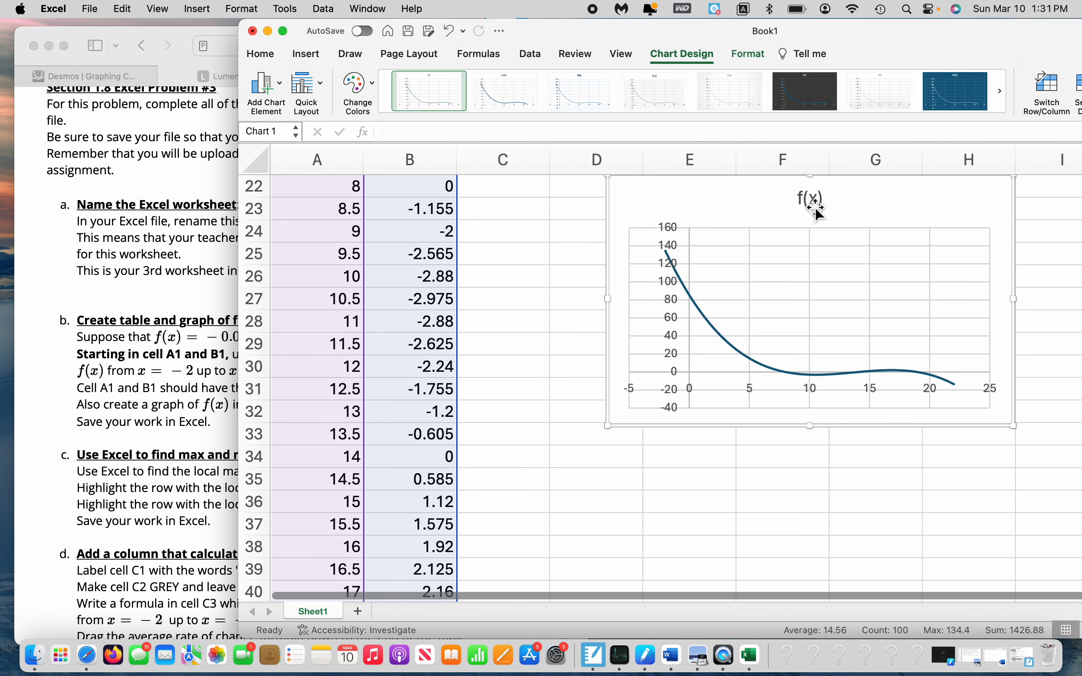
scroll(379, 295, "up", 7)
scroll(567, 260, "down", 6)
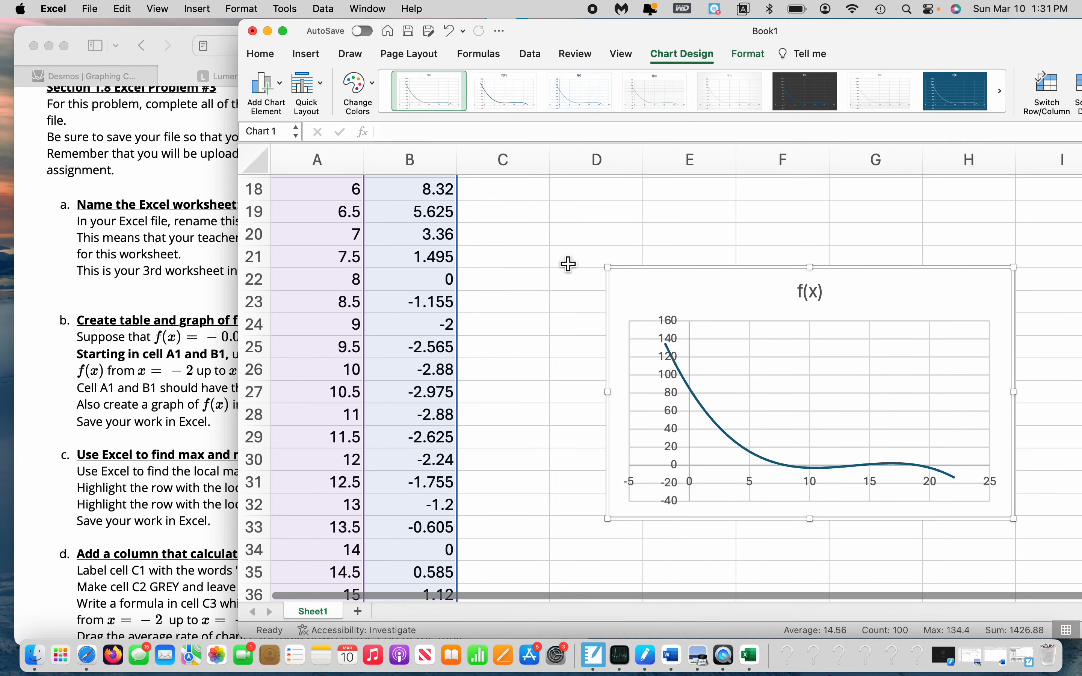
left_click_drag(703, 287, 722, 215)
scroll(492, 309, "up", 3)
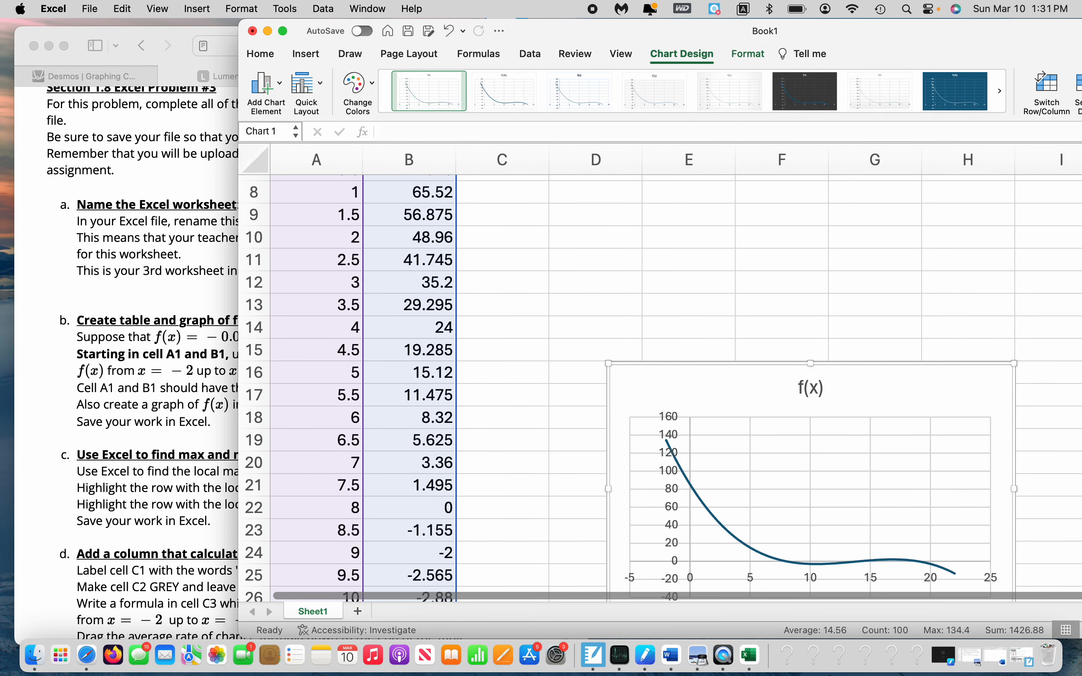
scroll(493, 310, "up", 4)
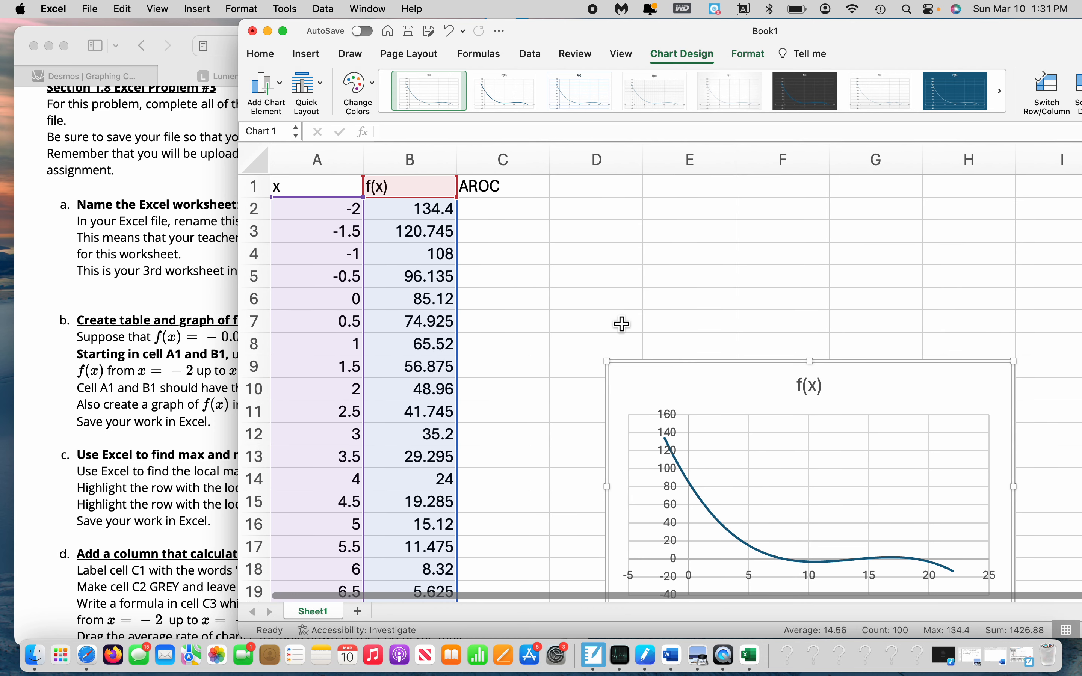
left_click_drag(708, 387, 726, 199)
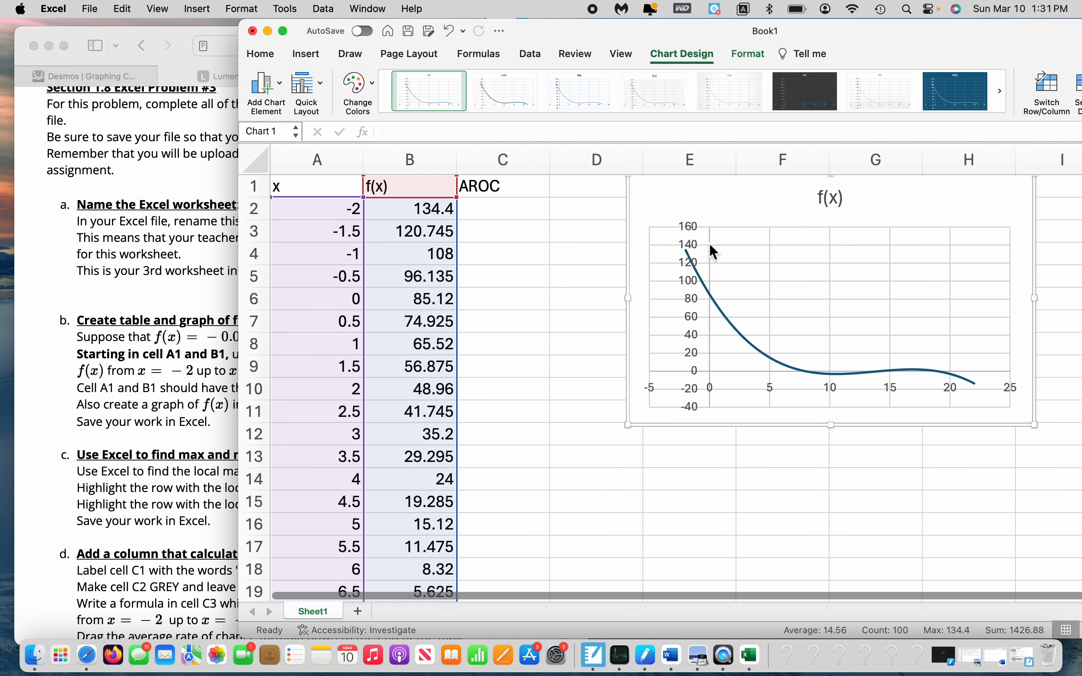
Examine the first x and f(x) pairs of the table, starting at row 2
left_click(344, 209)
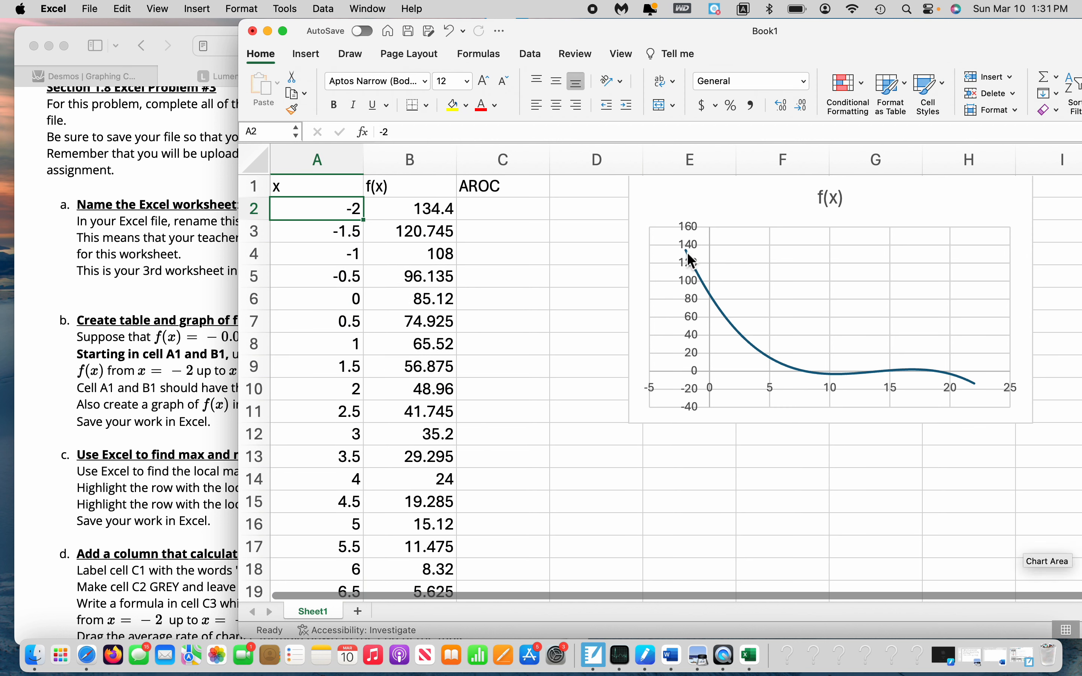
left_click(434, 218)
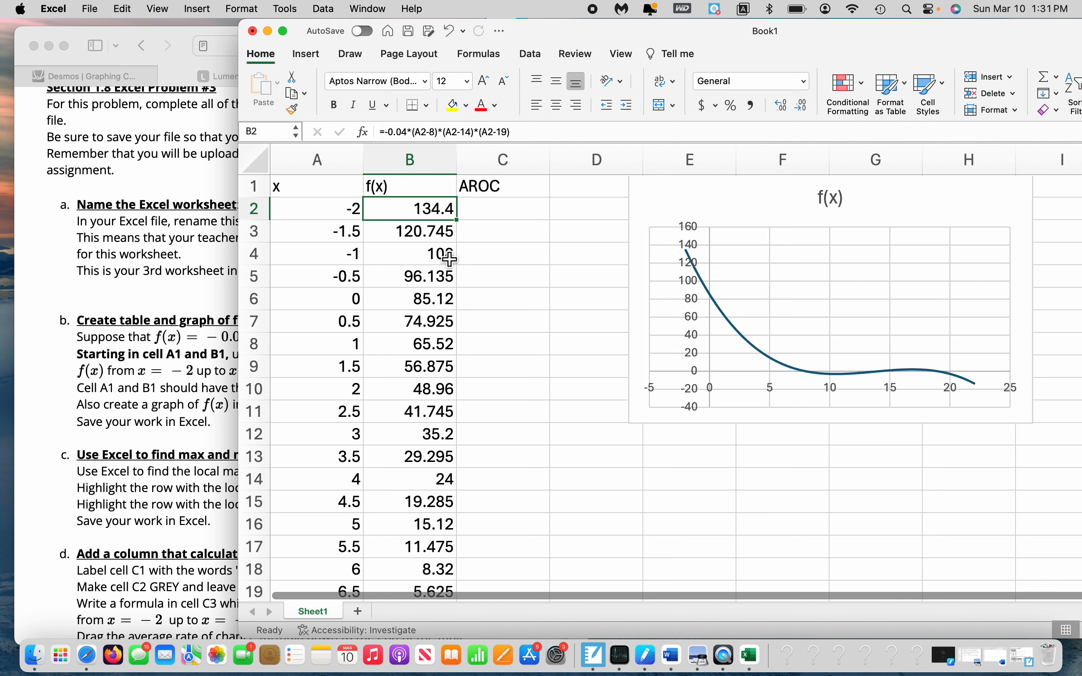
key("Left")
key("Down")
key("Down")
key("Down")
key("Down")
key("Right")
key("Up")
key("Up")
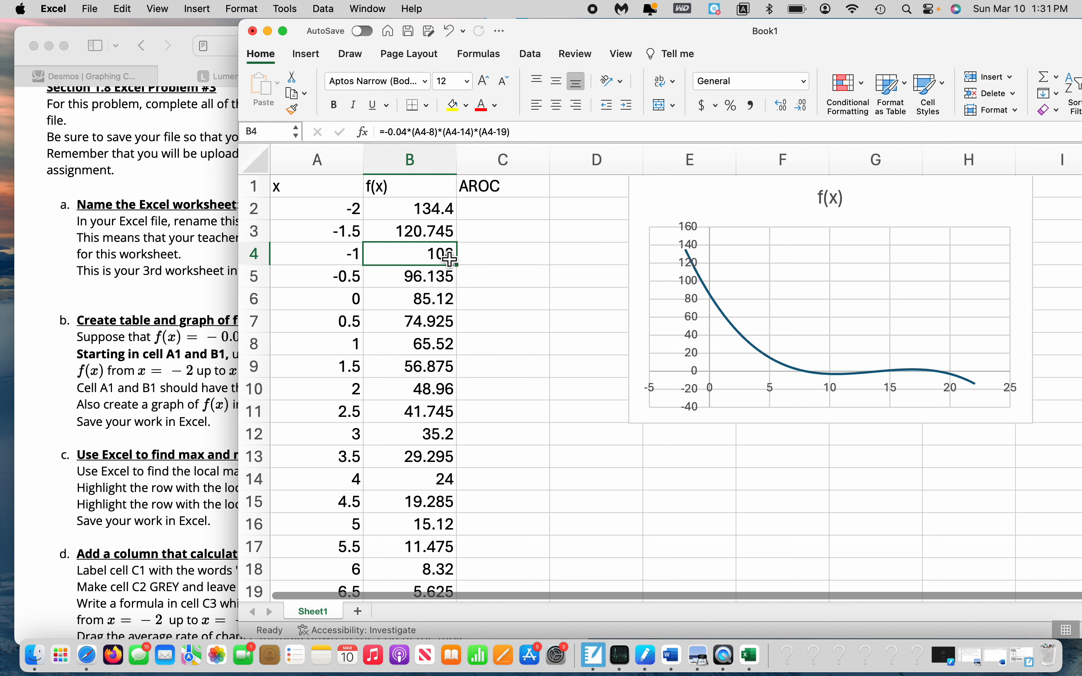
key("Up")
key("Up")
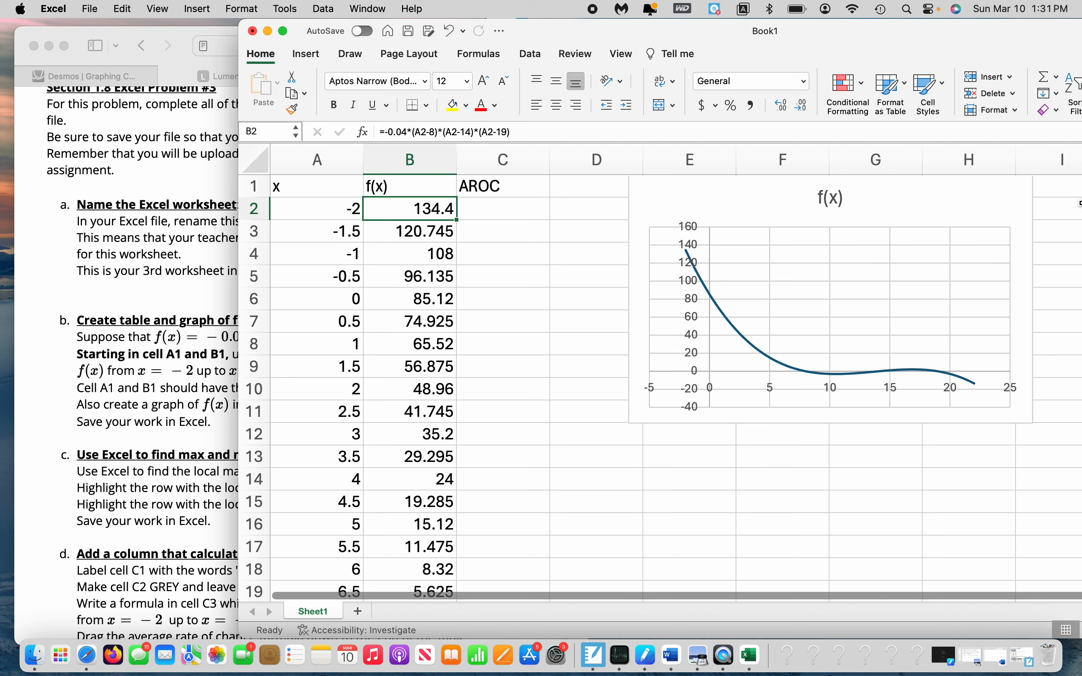
Follow the f(x) values down column B from B2 to B27, looking for where they stop decreasing
key("Down")
key("Down")
key("Down")
key("Down")
key("Down")
key("Down")
key("Down")
key("Down")
key("Down")
key("Down")
key("Down")
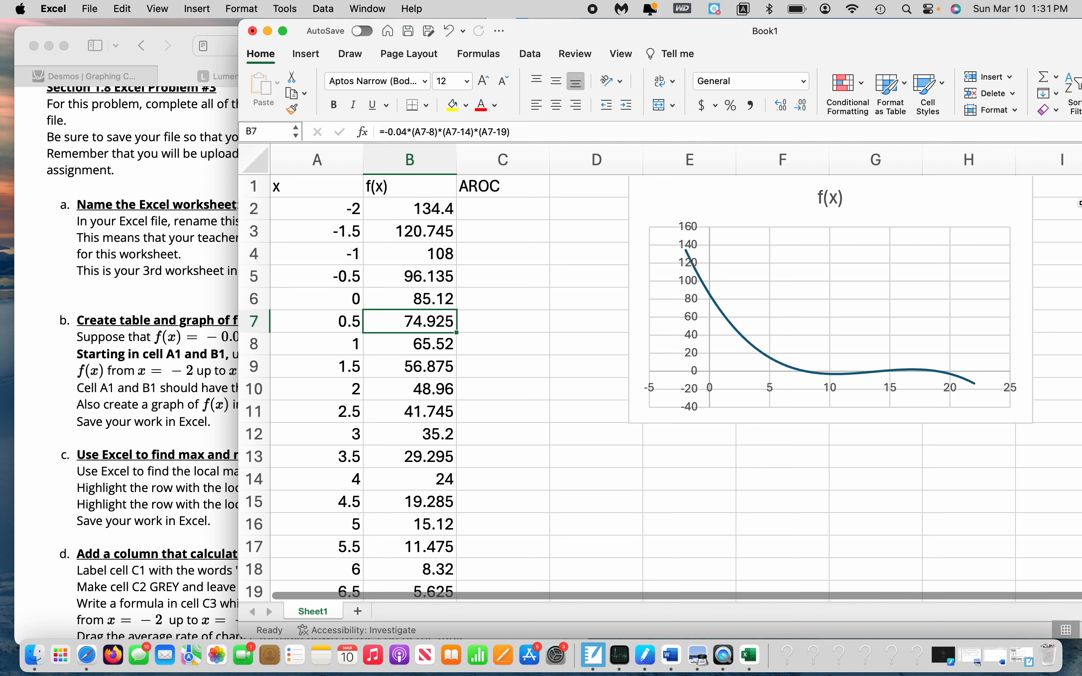
key("Down")
key("Down")
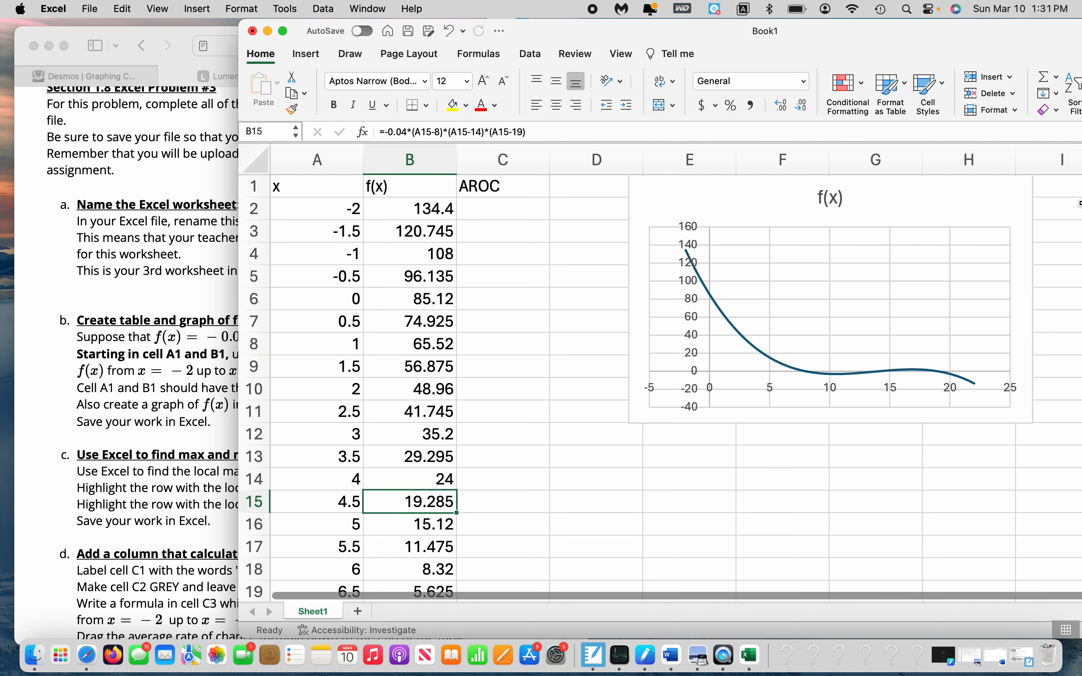
key("Down")
key("Down")
key("Down")
scroll(660, 387, "down", 2)
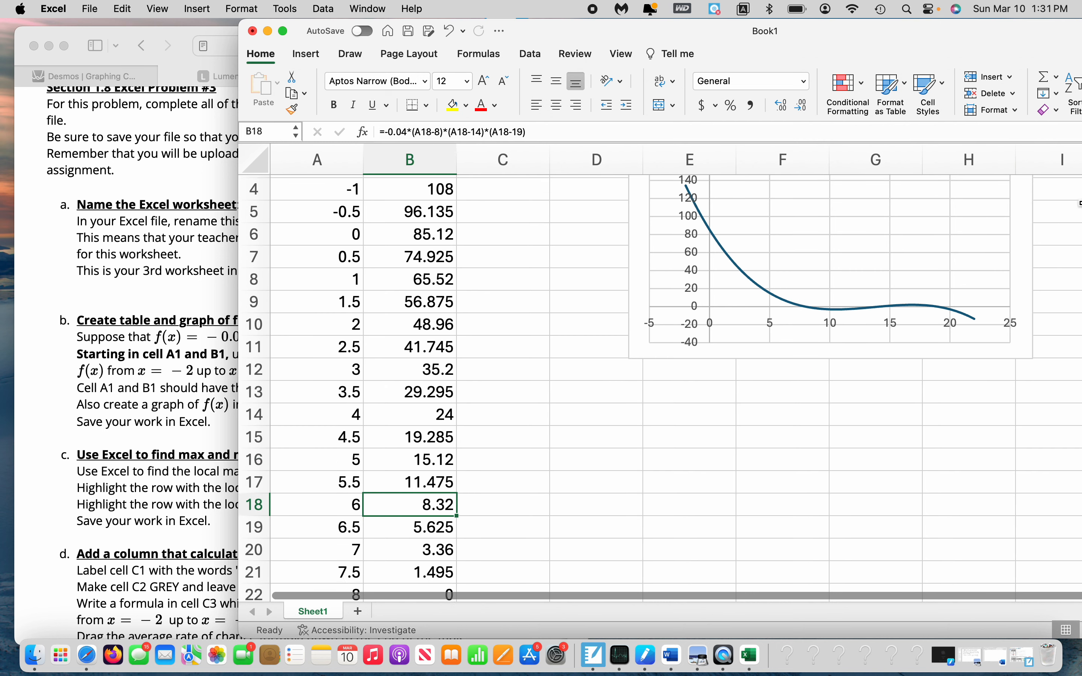
key("Down")
key("Down")
key("Down")
key("Down")
scroll(660, 386, "down", 4)
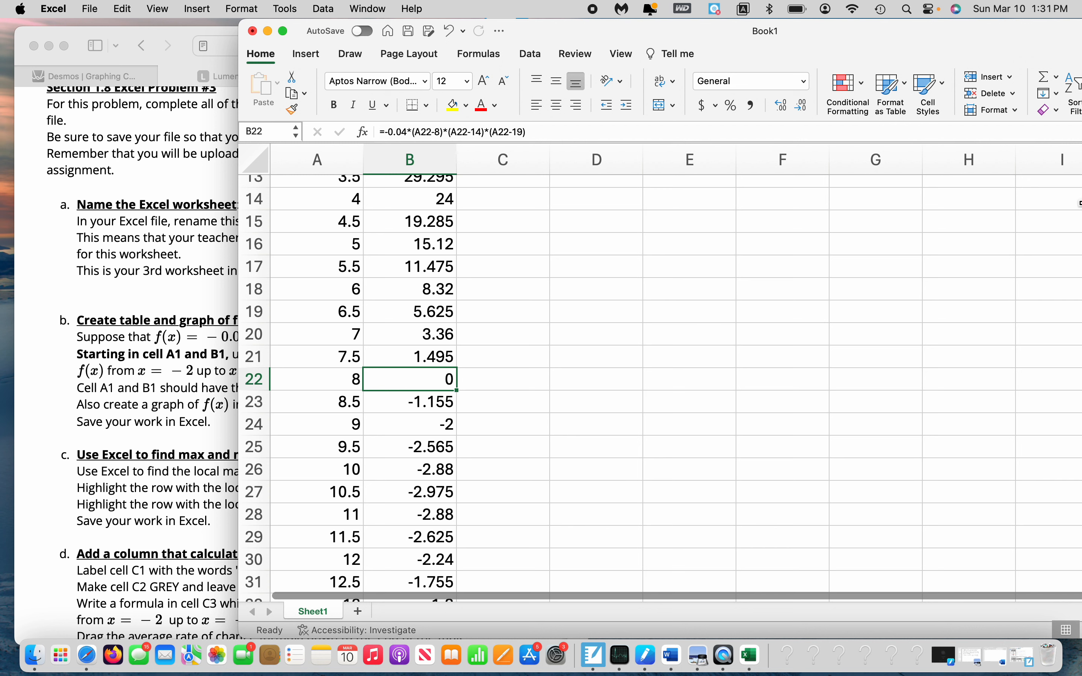
key("Down")
key("Down")
key("Down")
key("Down")
key("Down")
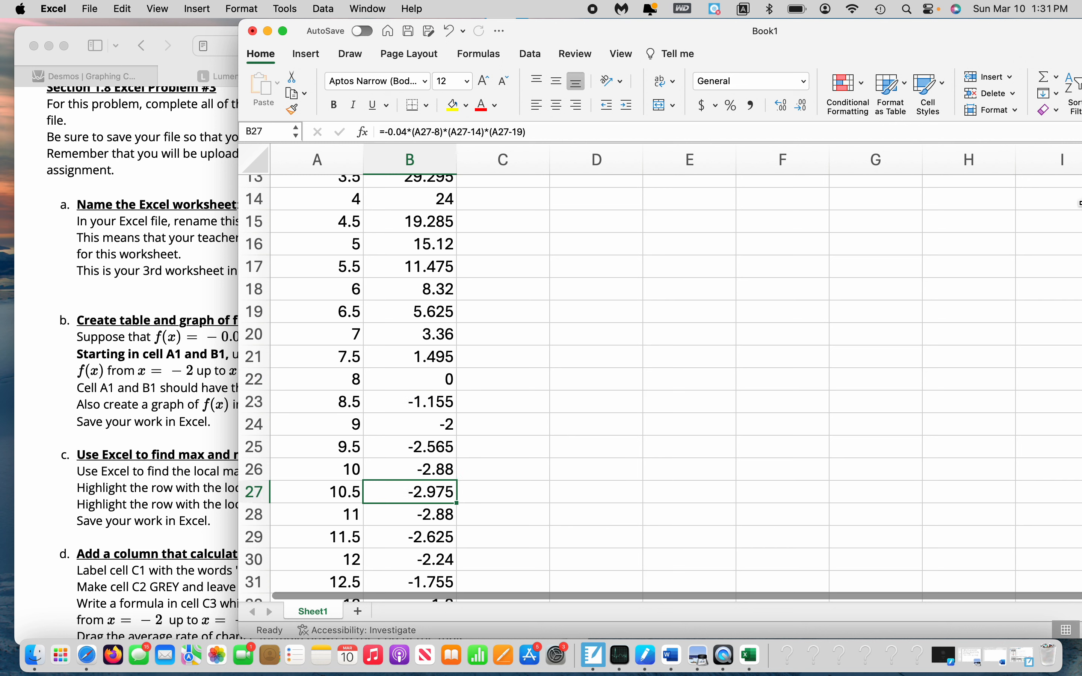
Compare the f(x) value in B27 with its neighbours B26 and B28 to check for a local minimum
key("Up")
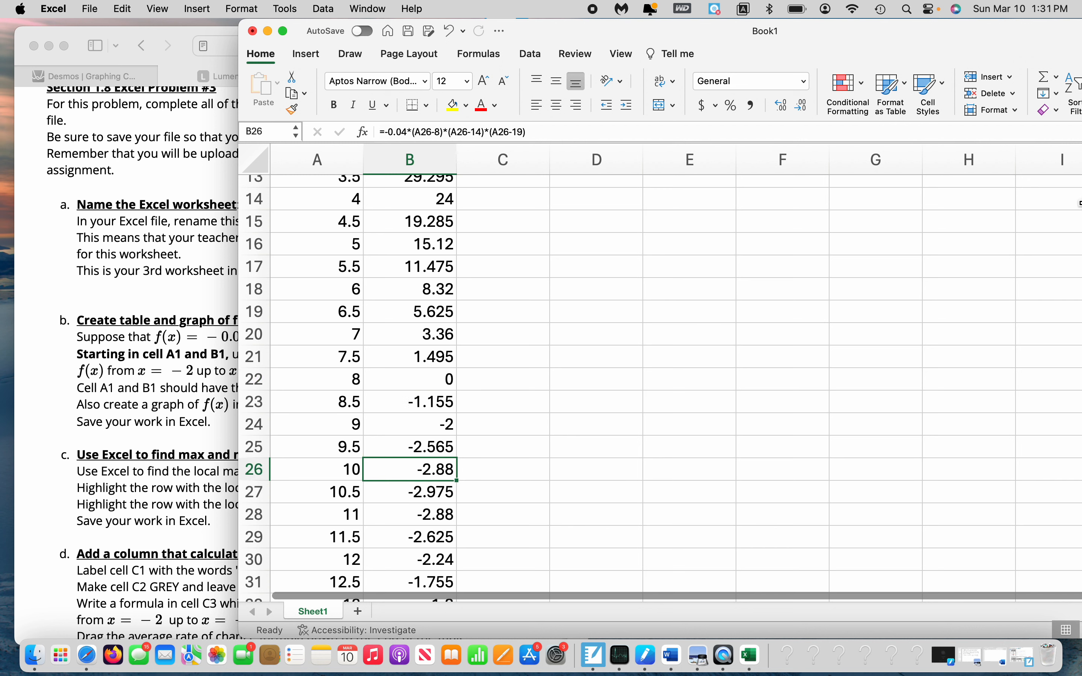
key("Down")
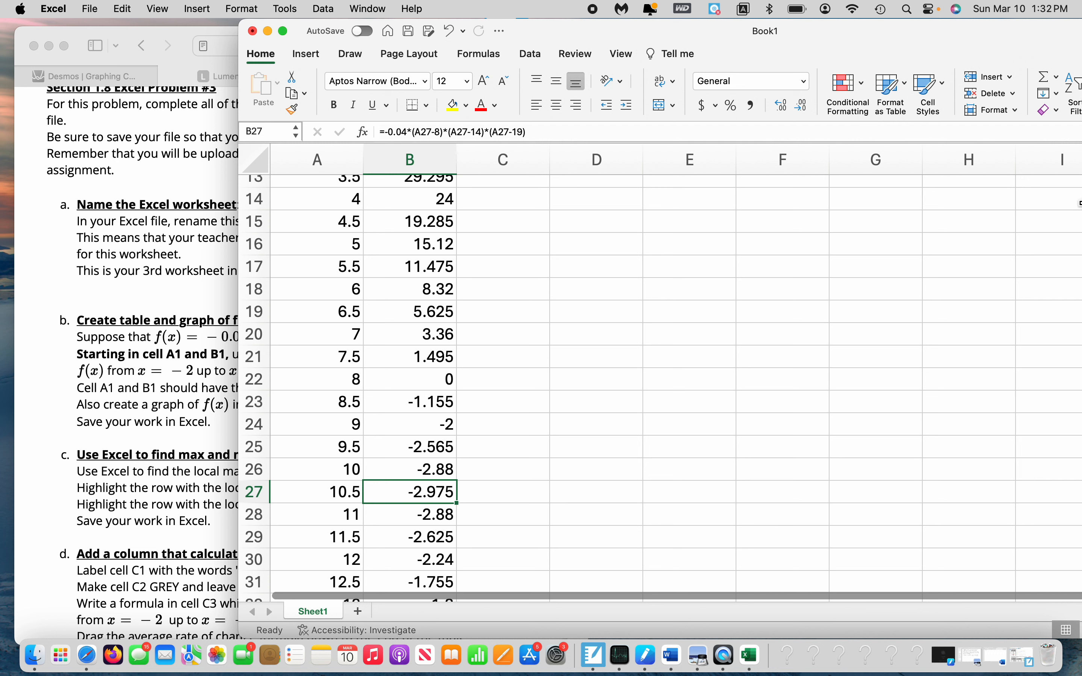
key("Down")
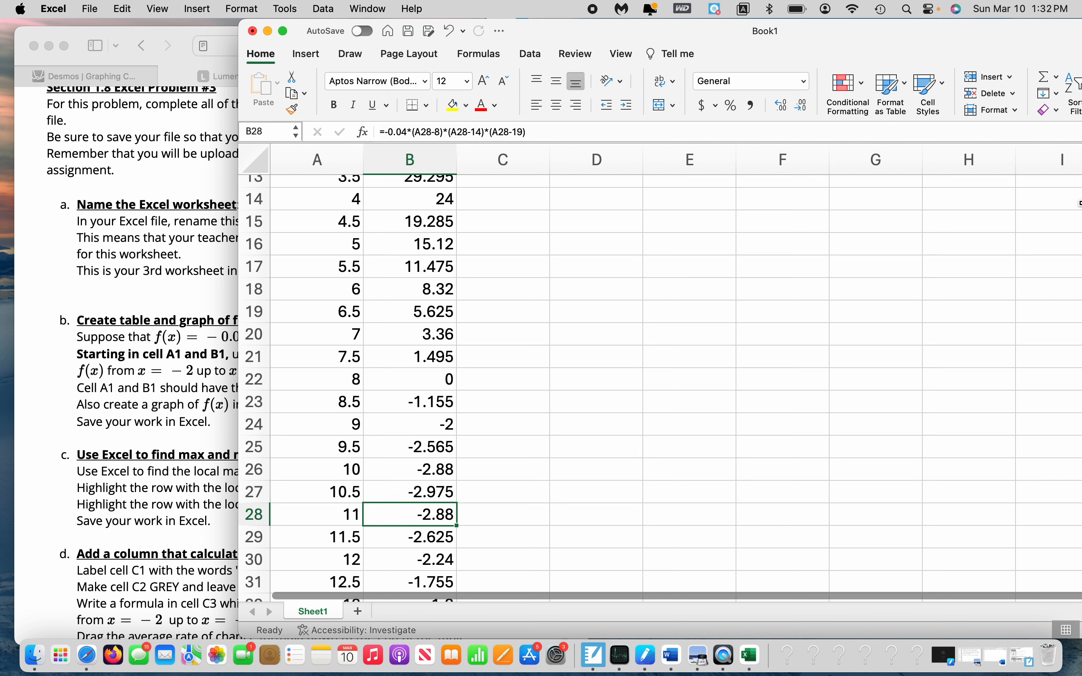
key("Up")
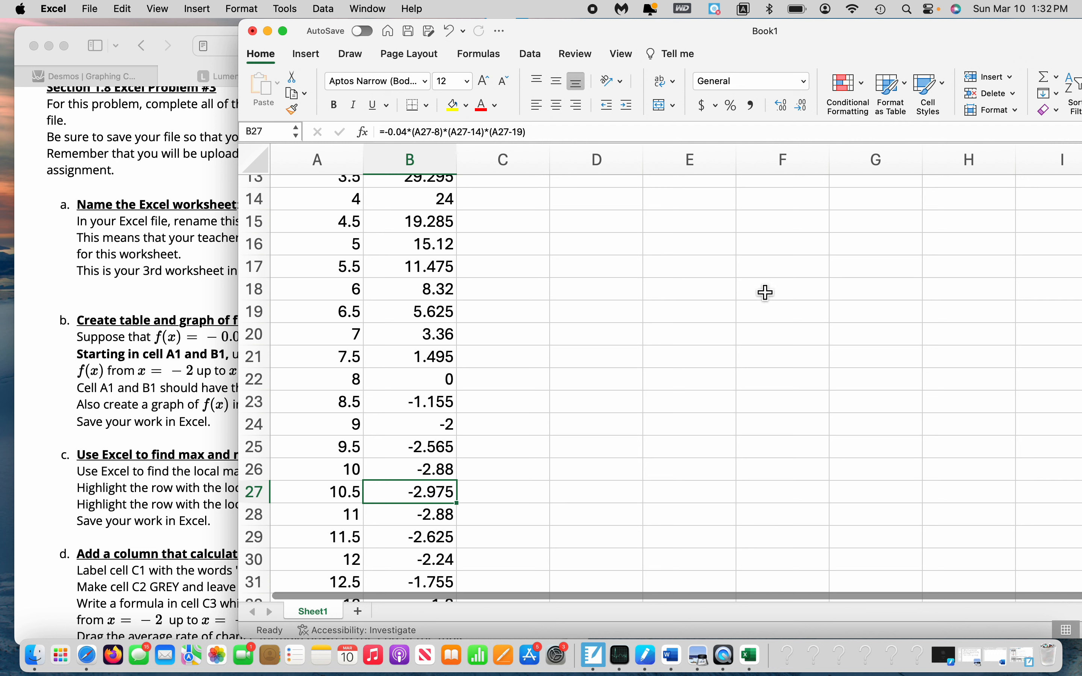
mouse_move(689, 28)
left_mouse_down()
mouse_move(982, 25)
mouse_move(691, 23)
left_mouse_up()
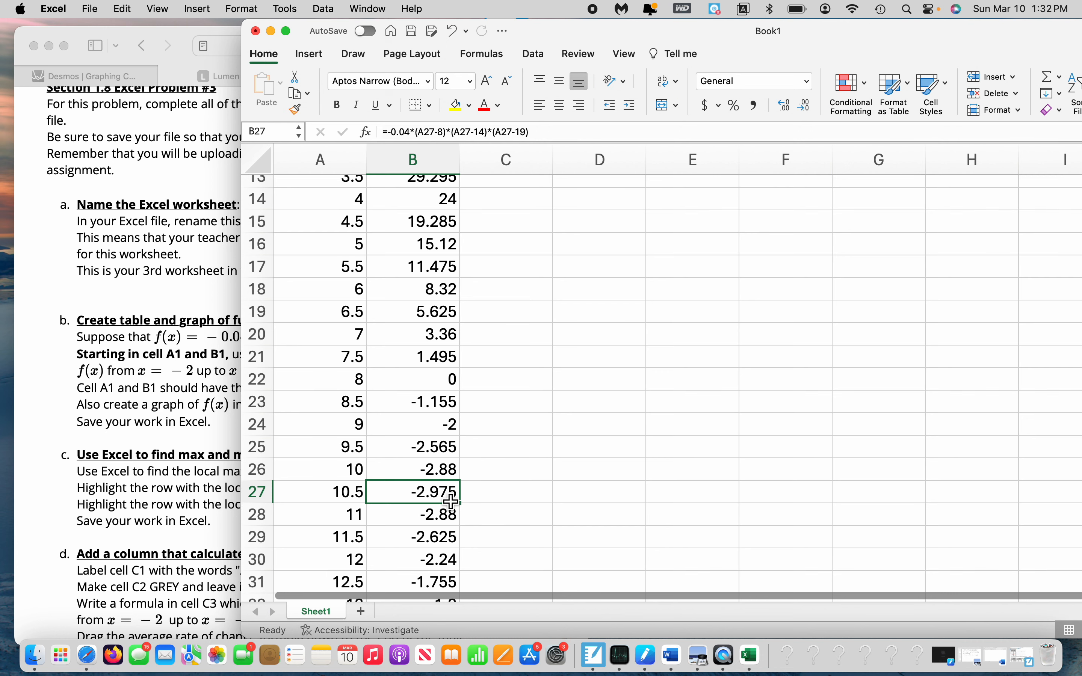
scroll(415, 340, "up", 6)
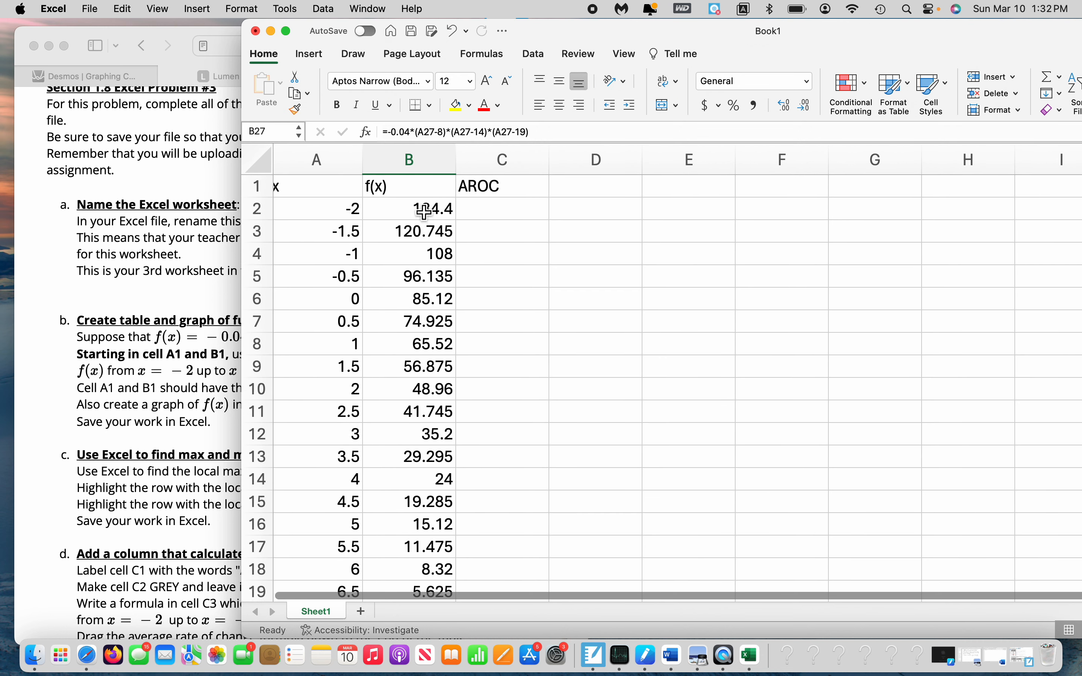
Retrace the f(x) values down column B from B2 and recheck B27 against the cells directly above and below it
scroll(424, 212, "down", 1)
left_click(425, 207)
key("Down")
key("Down")
key("Down")
key("Down")
key("Down")
key("Down")
key("Down")
key("Down")
key("Down")
key("Down")
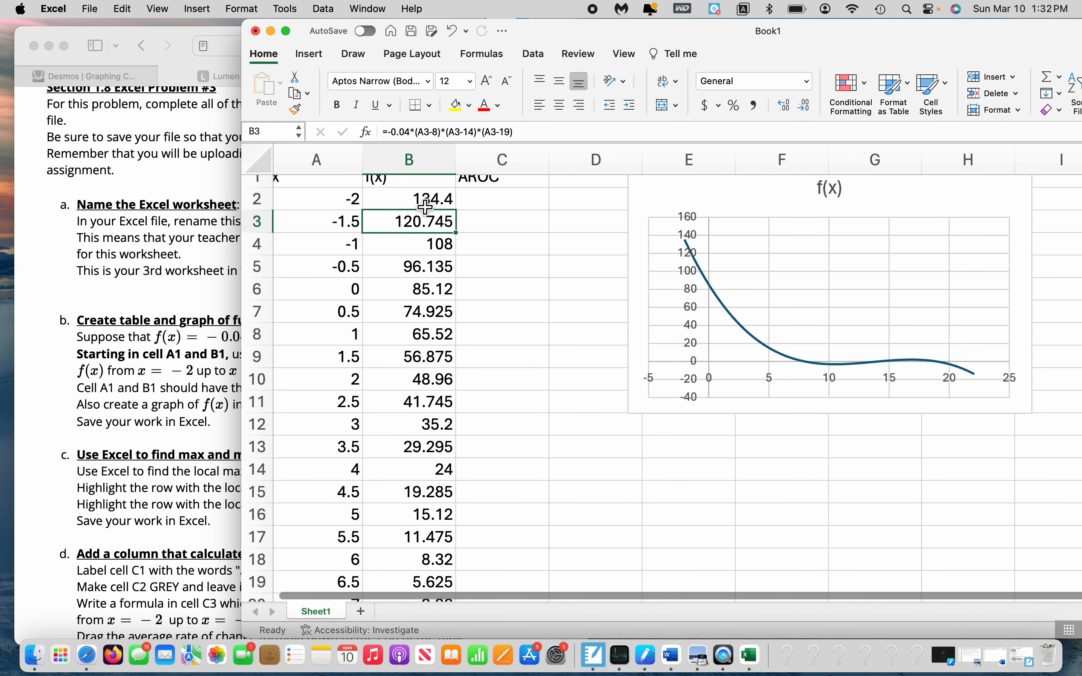
key("Down")
key("Down")
key("Down")
key("Down")
key("Down")
key("Down")
key("Down")
key("Down")
key("Down")
key("Down")
key("Down")
key("Down")
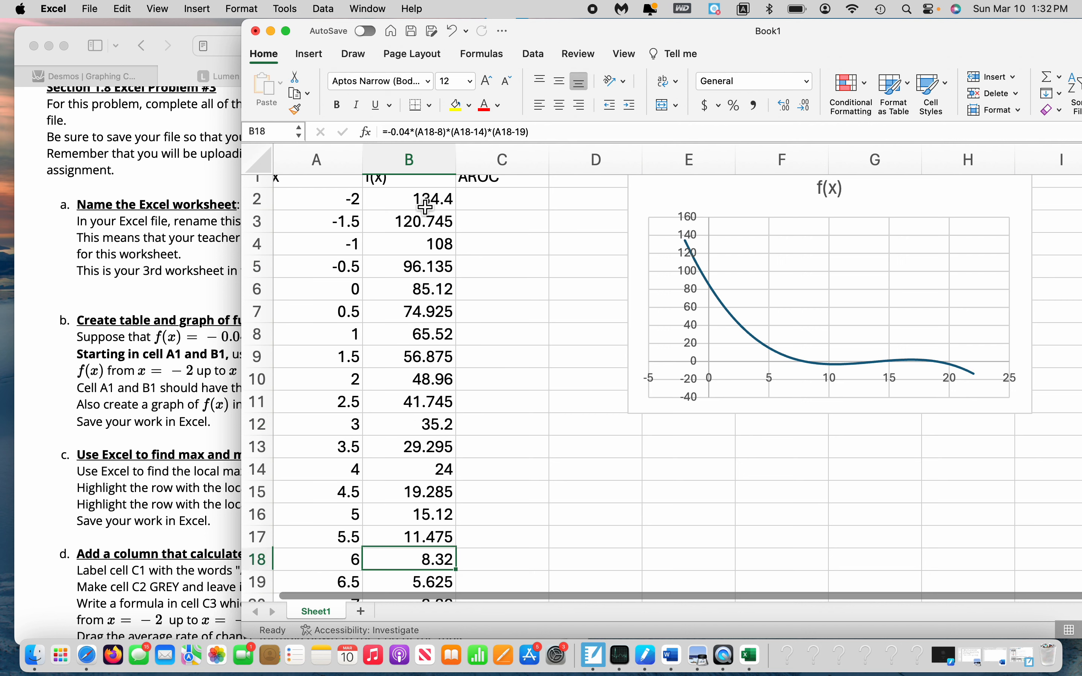
key("Down")
key("Down")
key("Down")
key("Down")
key("Down")
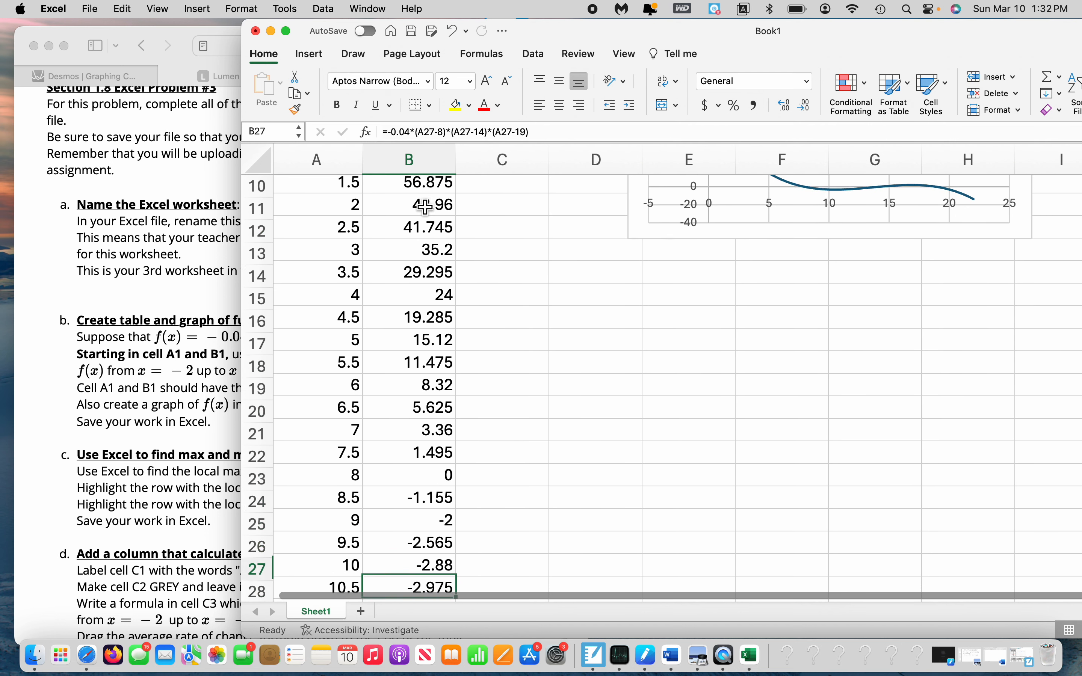
key("Up")
key("Up")
key("Up")
key("Down")
key("Down")
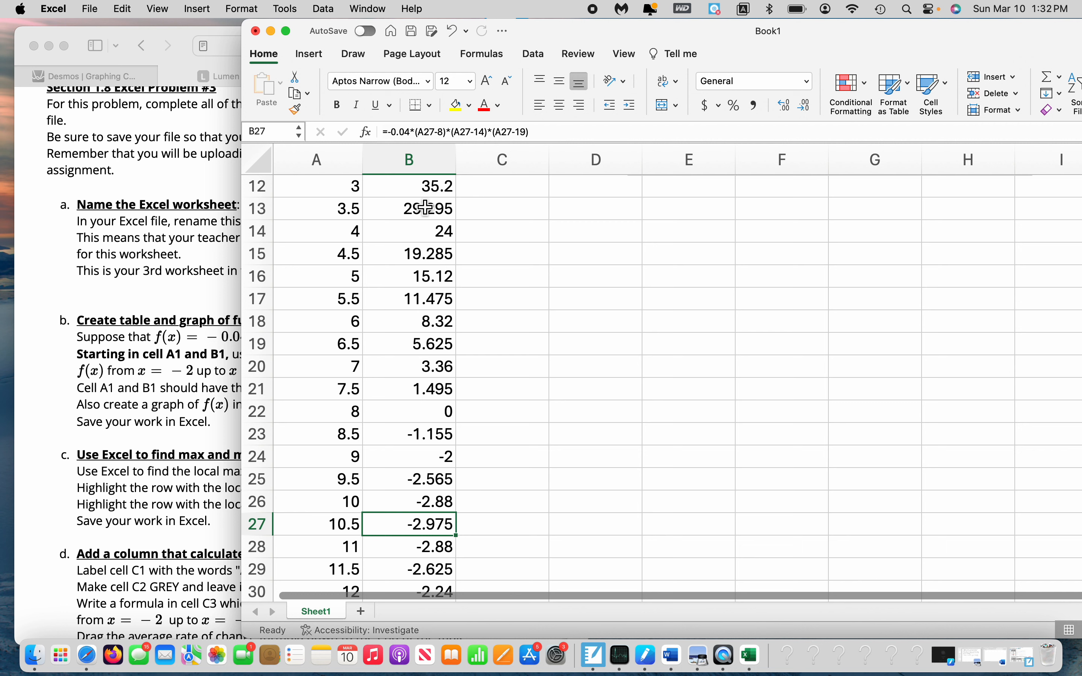
key("Up")
Open Solver with B27 as the objective cell and set the goal to Min
left_click(527, 54)
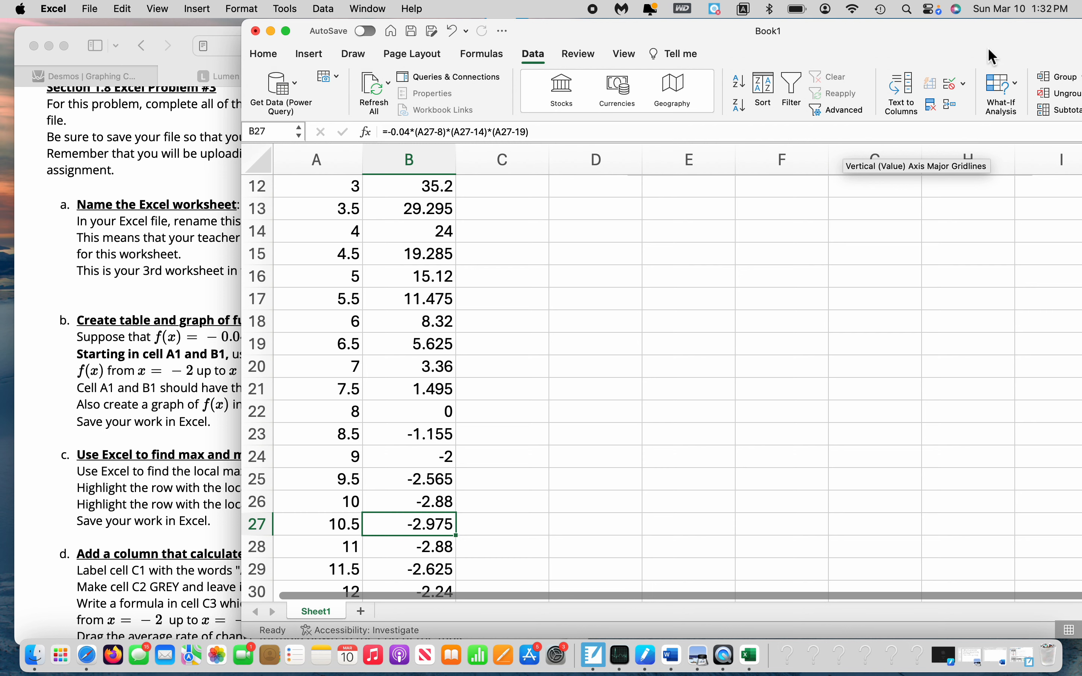
left_click(1053, 110)
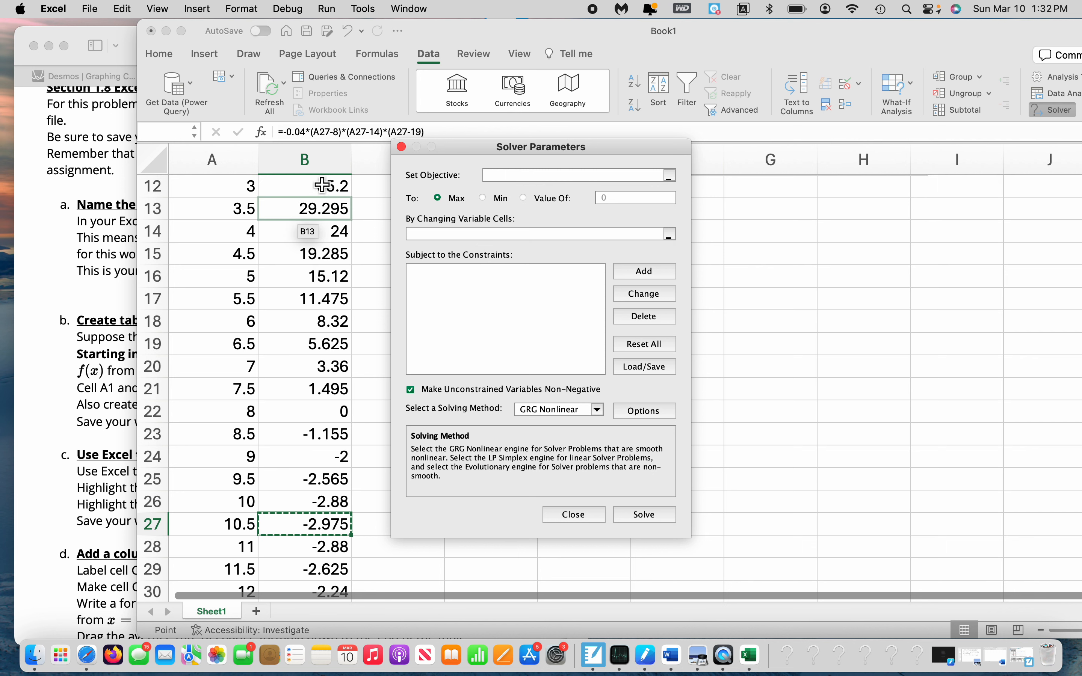
left_click(327, 530)
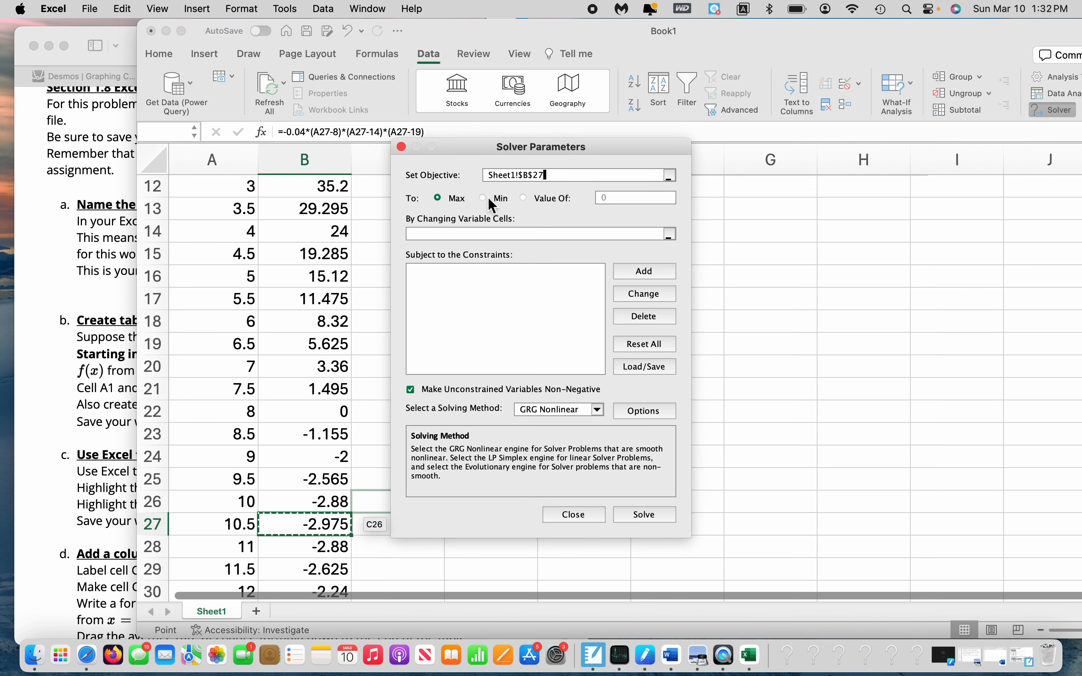
left_click(487, 197)
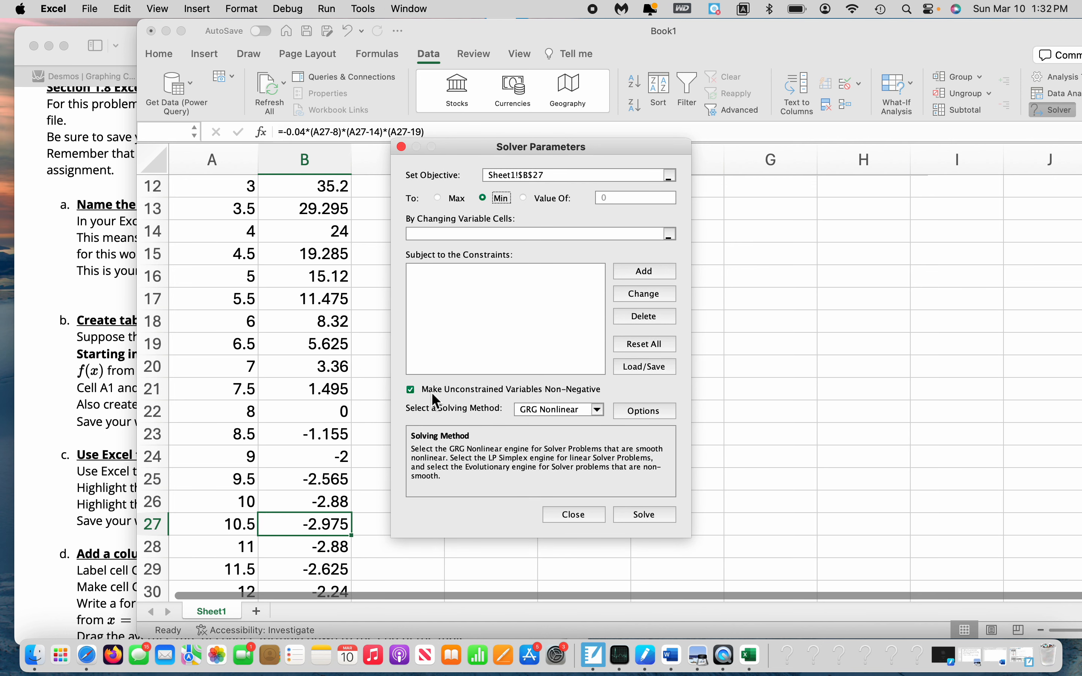
Turn off the non-negative restriction on unconstrained variables, solve by changing cell A27, and keep the solution
left_click(411, 389)
left_click(437, 233)
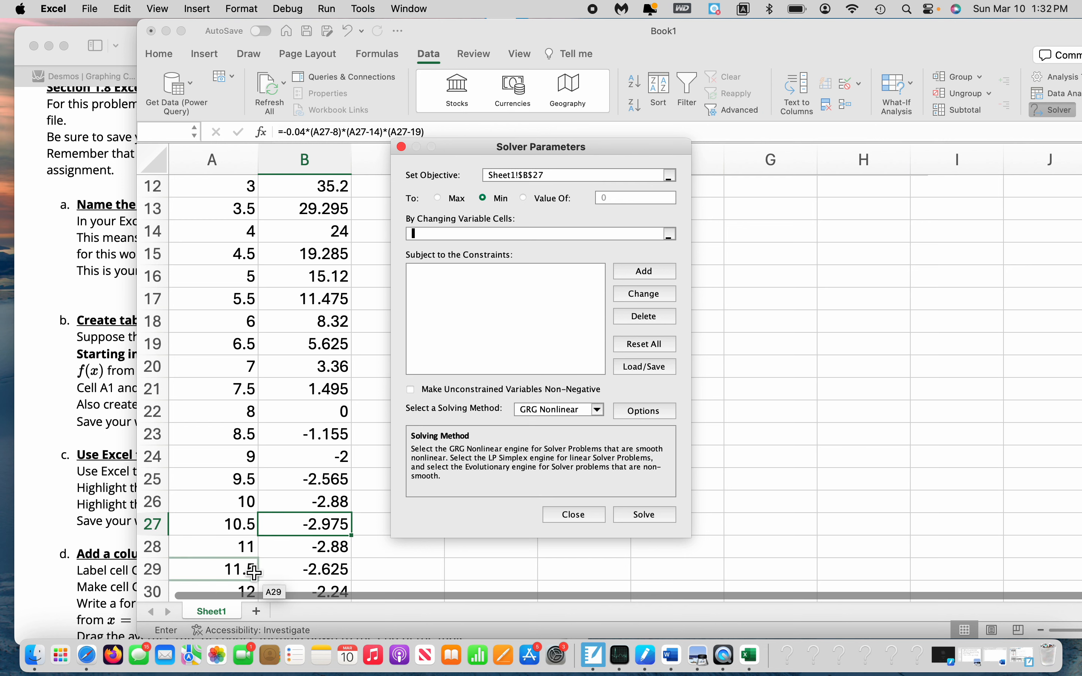
left_click(237, 530)
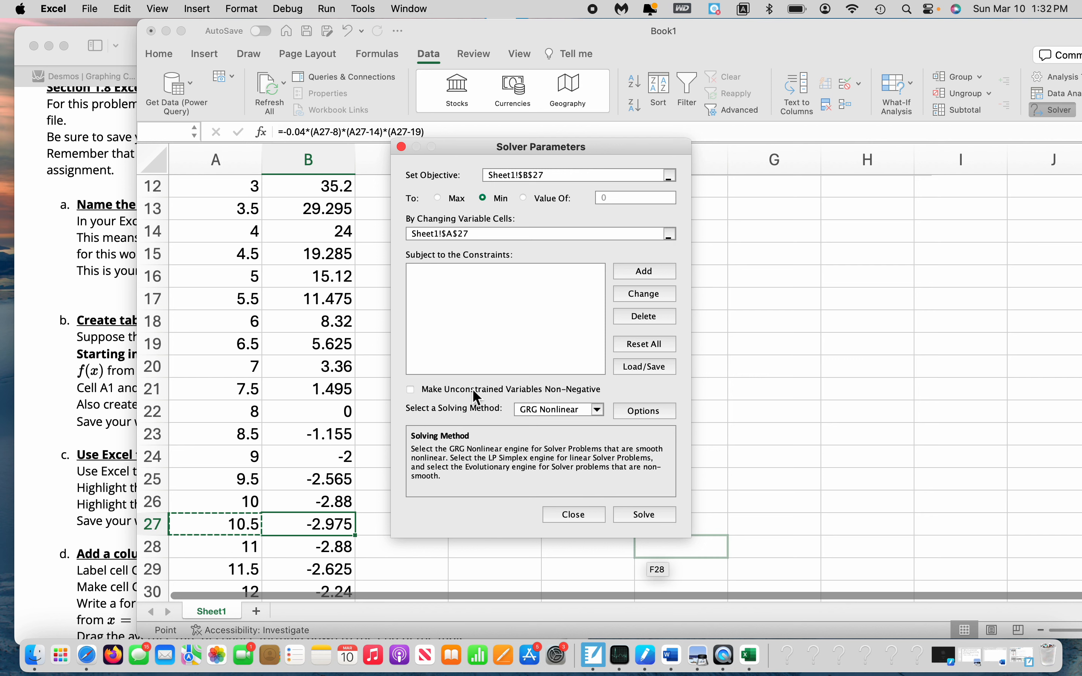
left_click(645, 510)
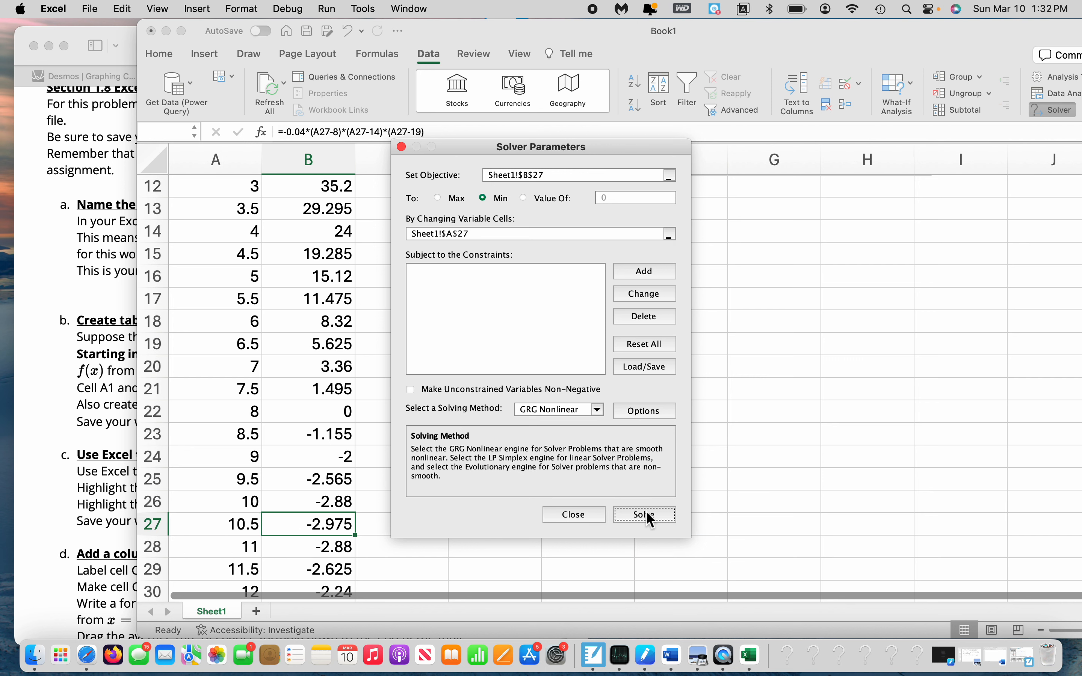
left_click(638, 404)
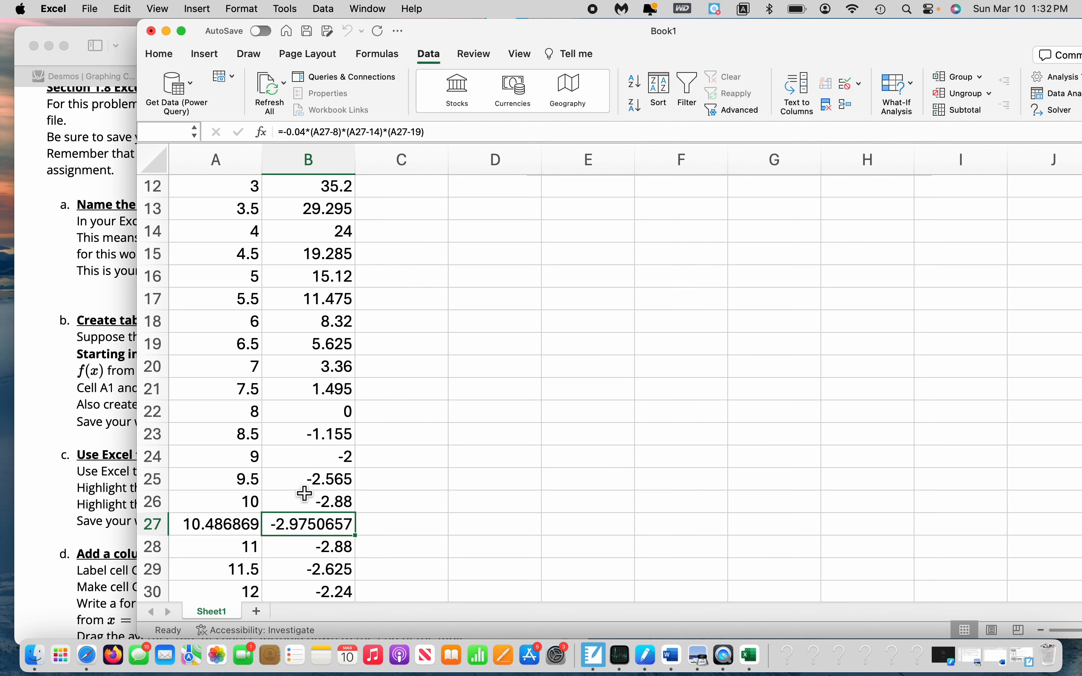
Highlight the local minimum cells A27:B27 with a yellow fill
left_click_drag(224, 526, 302, 532)
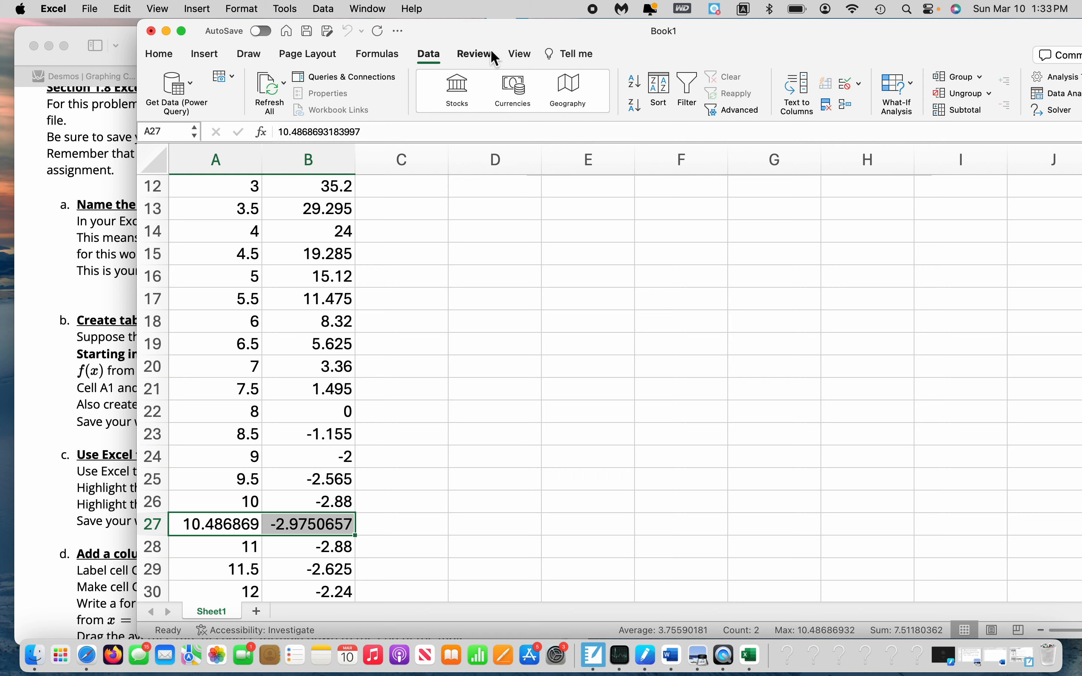
mouse_move(490, 40)
left_mouse_down()
mouse_move(815, 42)
mouse_move(491, 30)
left_mouse_up()
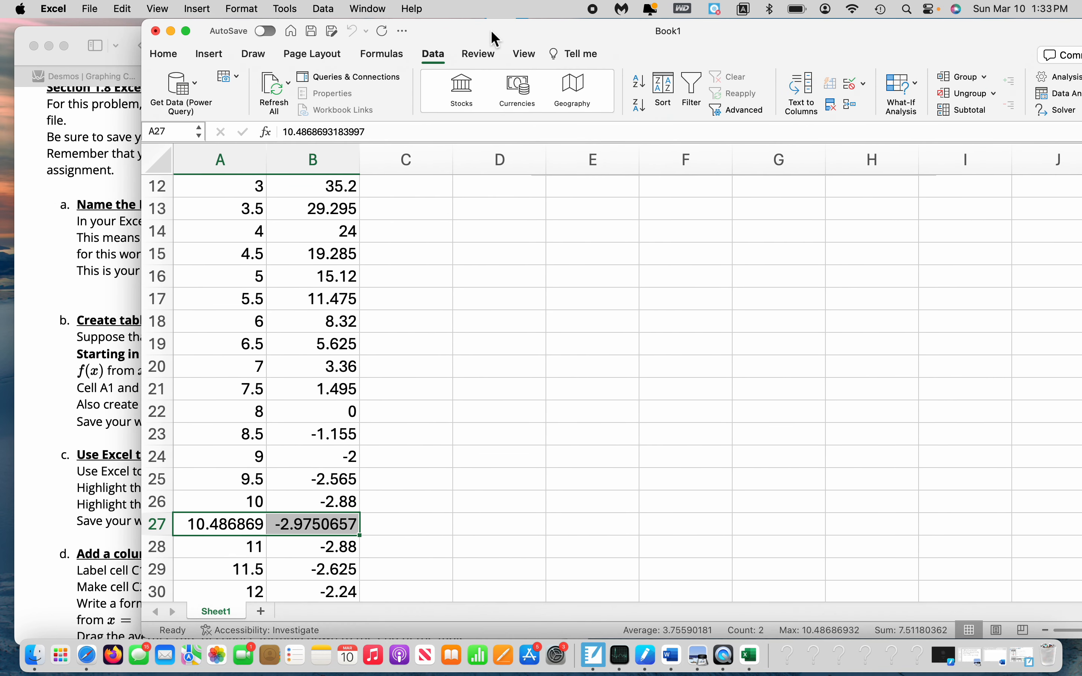
left_click(165, 55)
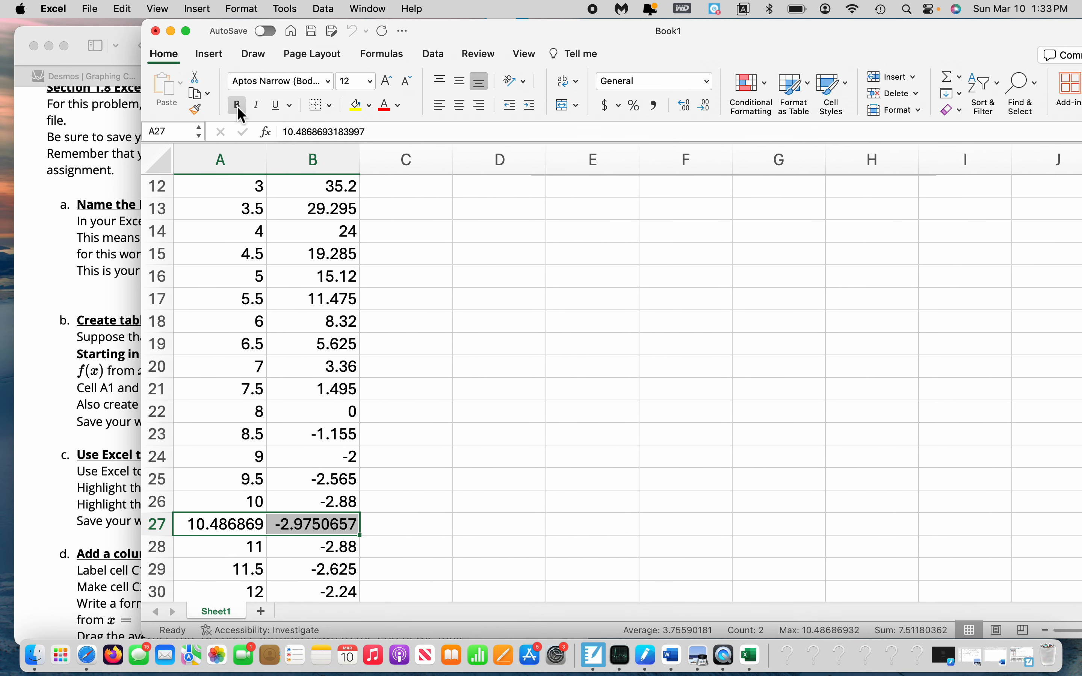
left_click(356, 107)
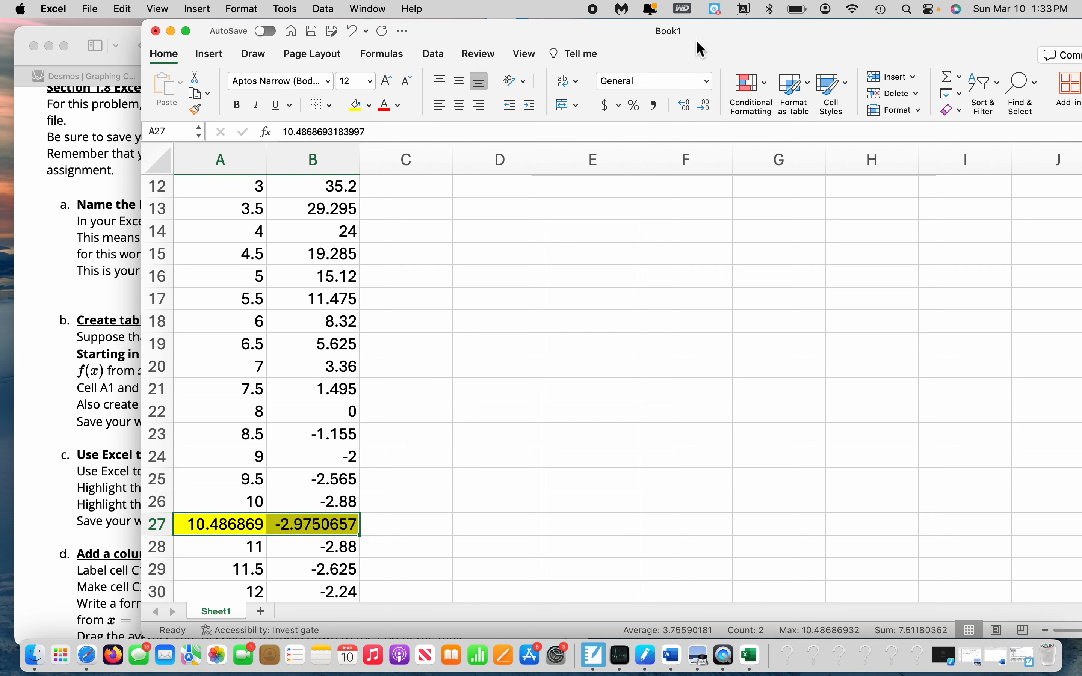
Inspect the local minimum's x in A27 and f(x) in B27, and reread the assignment's instructions for the max and min
left_click_drag(700, 49, 797, 53)
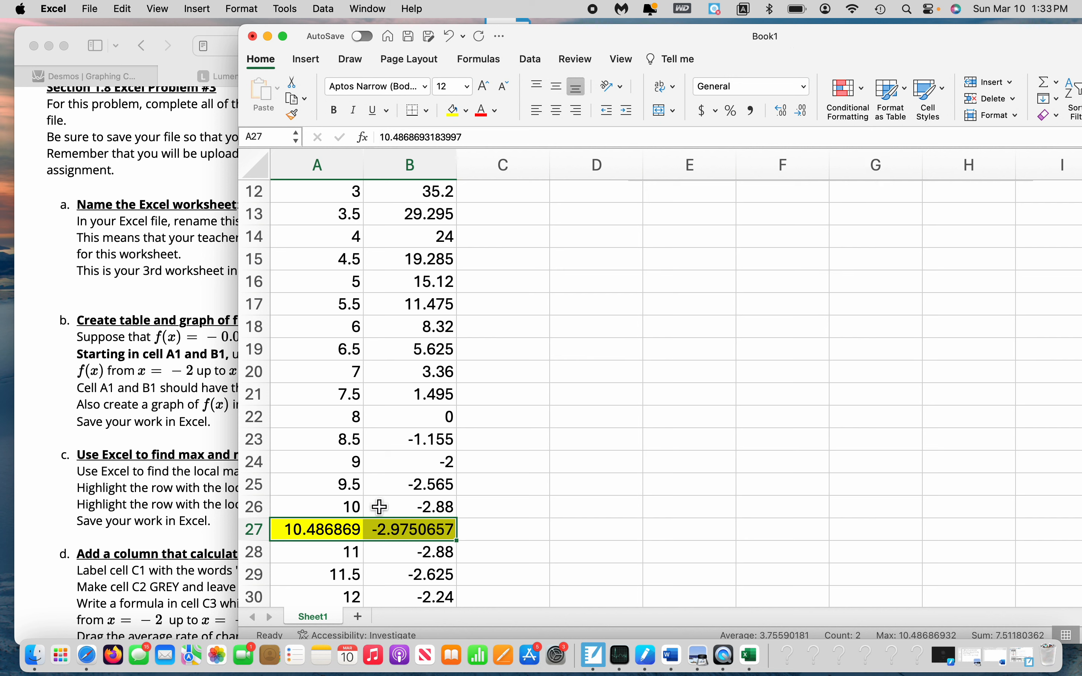
left_click(316, 537)
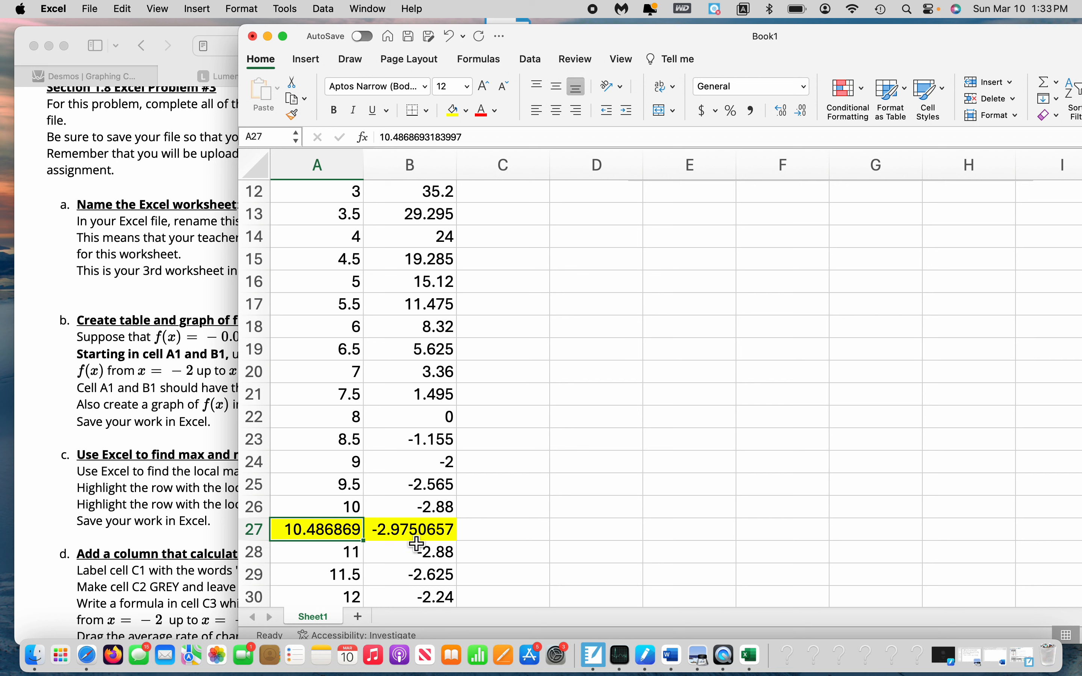
left_click(447, 537)
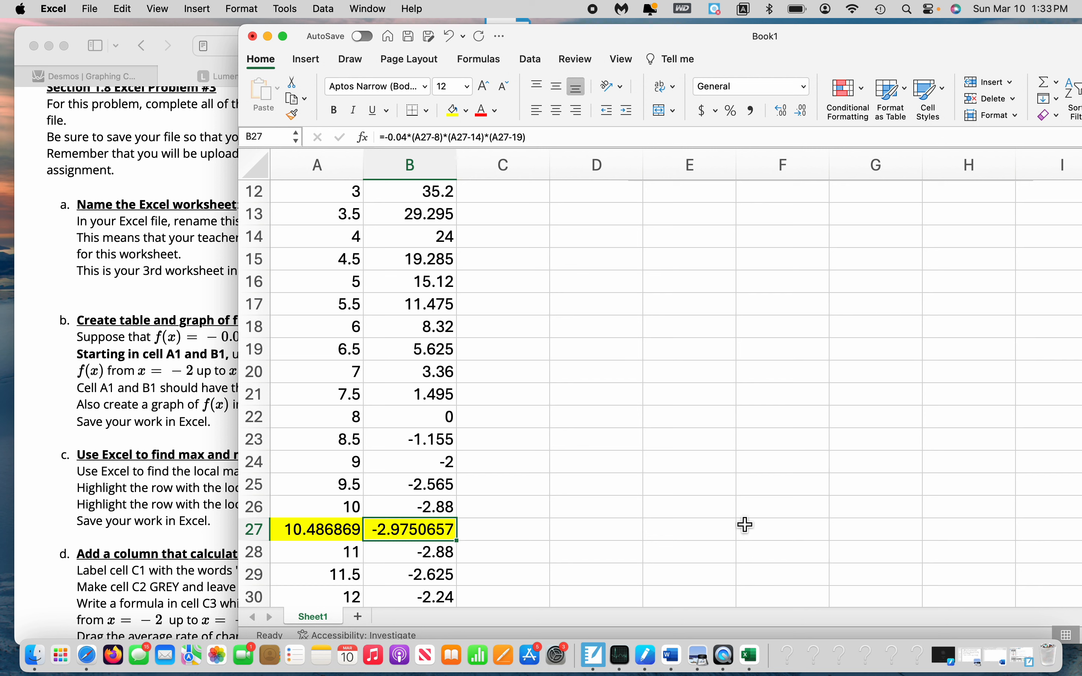
left_click_drag(674, 38, 958, 43)
scroll(252, 246, "up", 5)
scroll(253, 249, "down", 10)
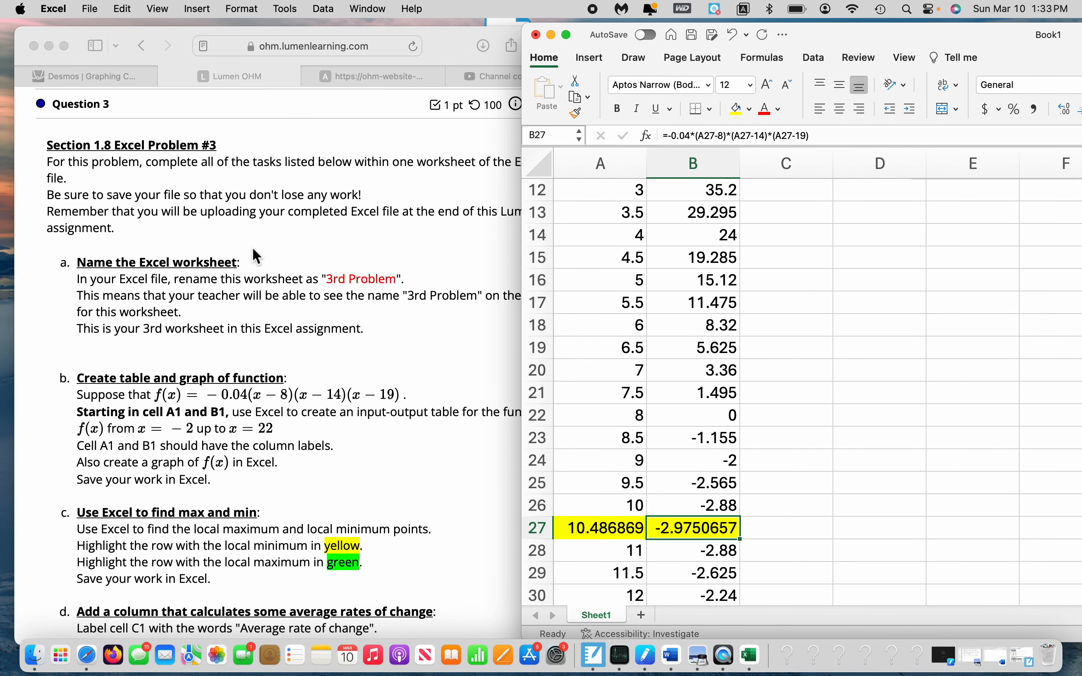
scroll(255, 256, "down", 2)
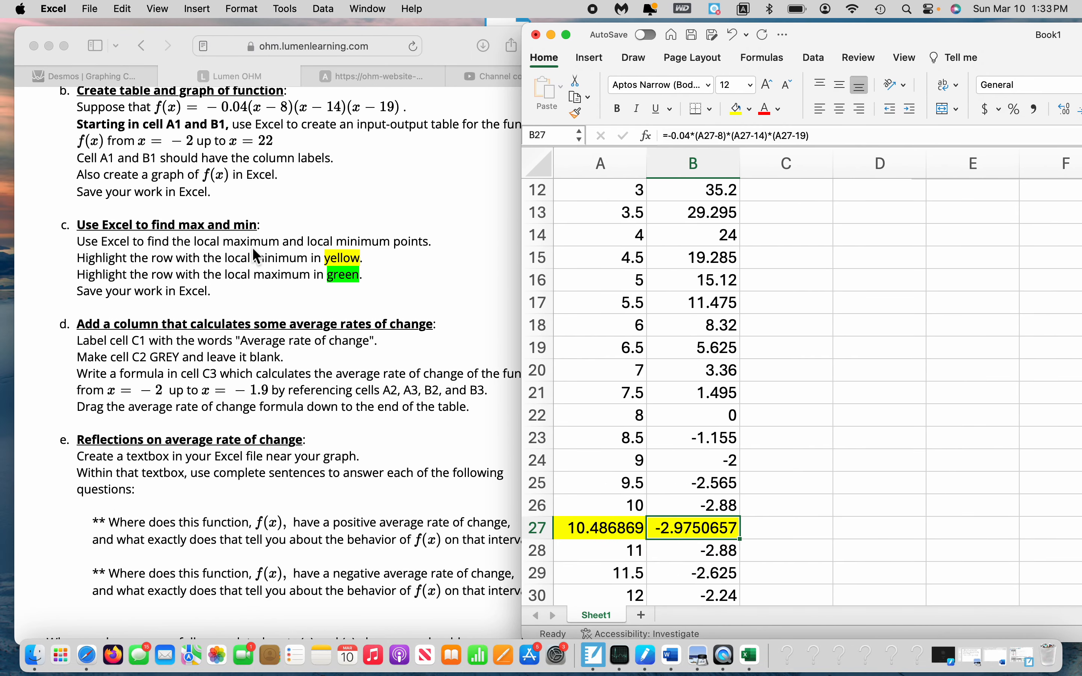
double_click(609, 528)
left_click_drag(609, 527, 720, 531)
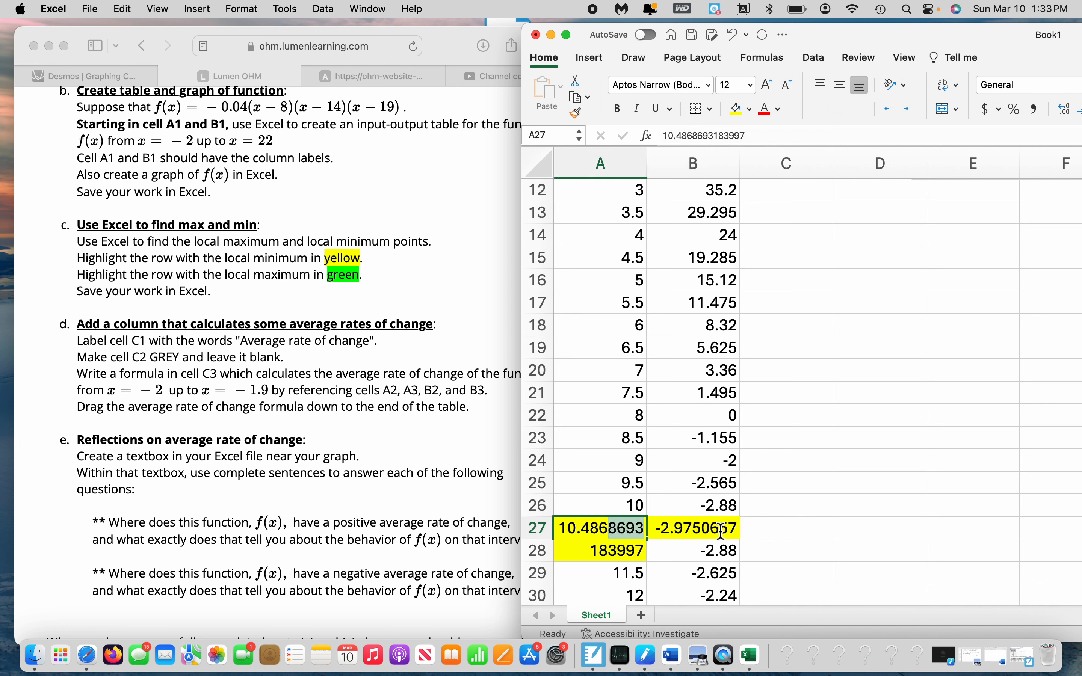
key("Escape")
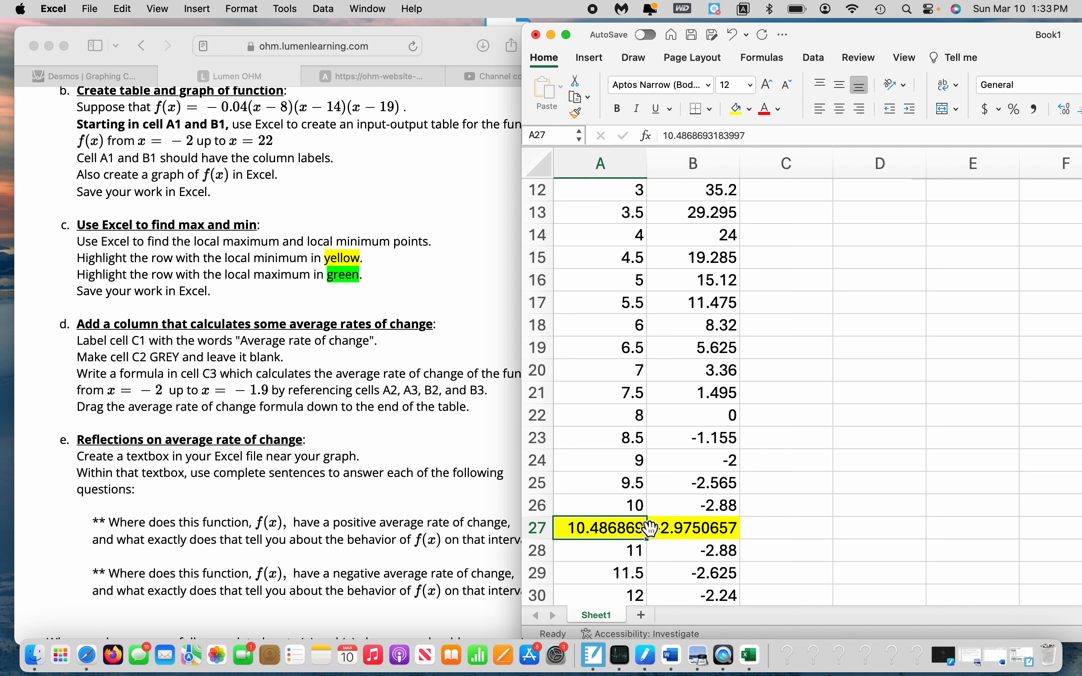
Format cells A27:B27 as Number with 4 decimal places
left_click_drag(635, 532, 715, 535)
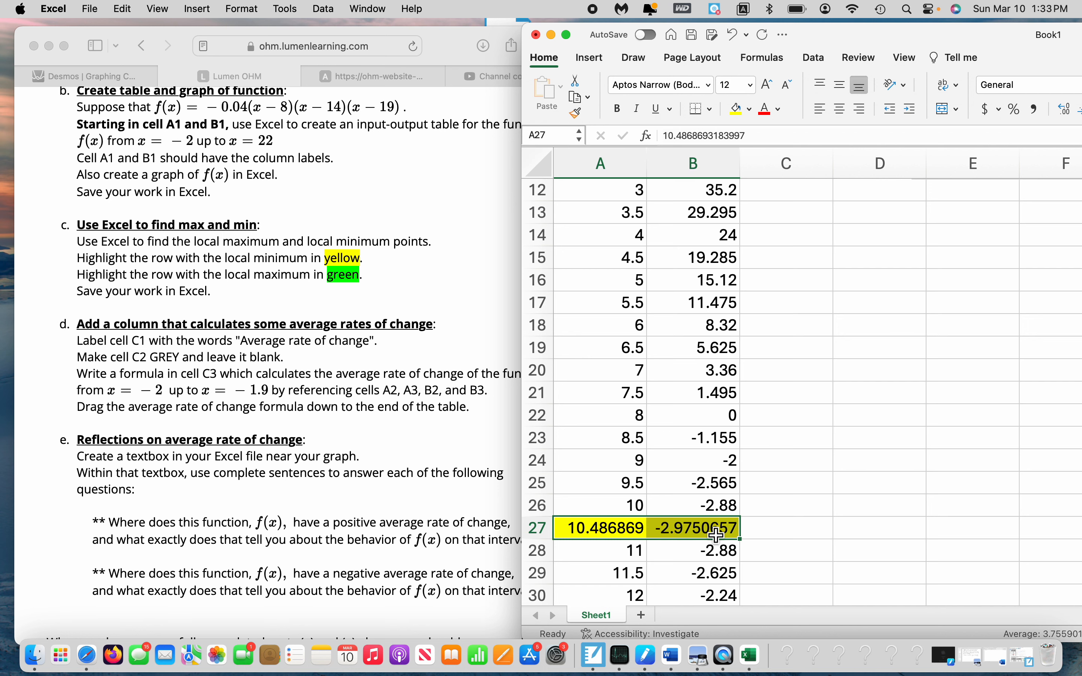
key("super+1")
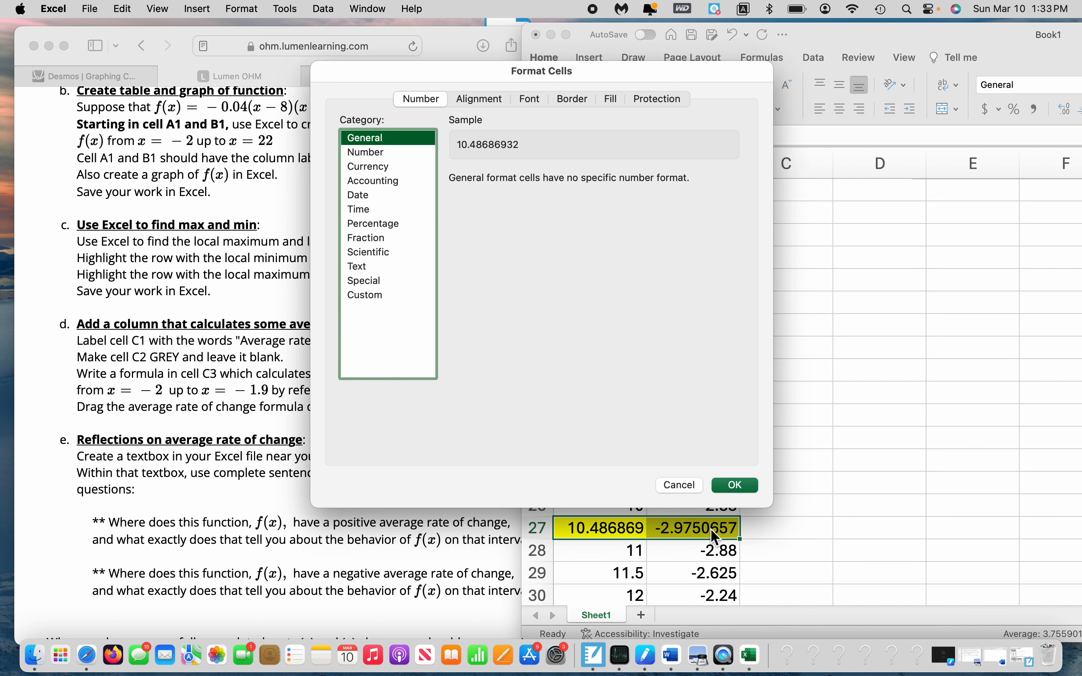
left_click(383, 153)
left_click(562, 174)
left_click(563, 174)
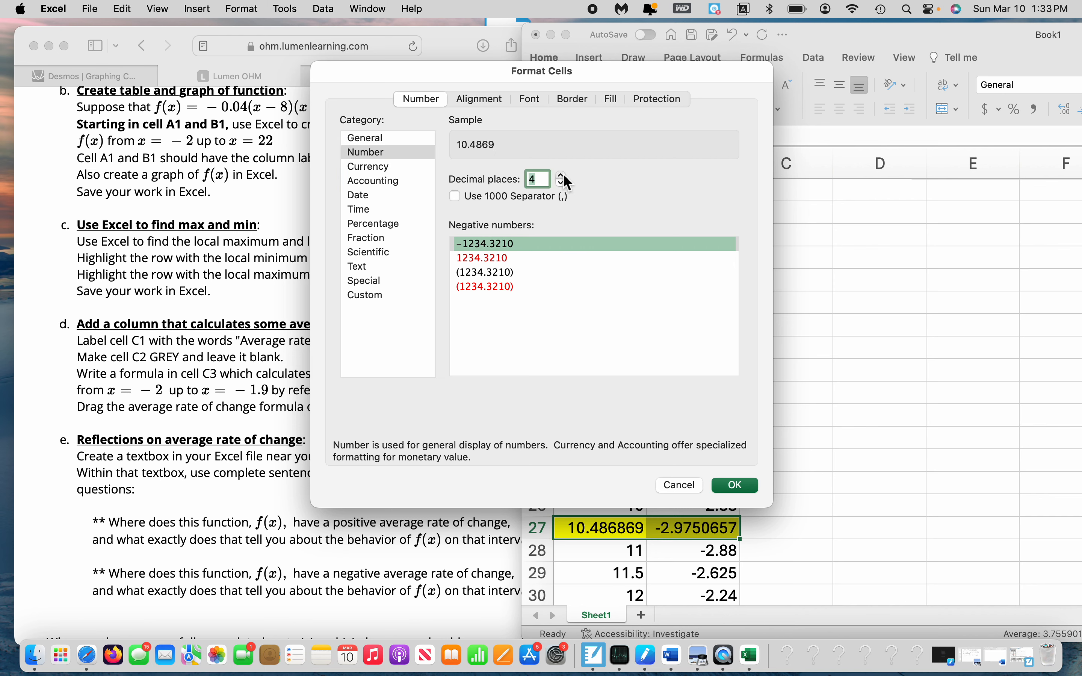
left_click(750, 491)
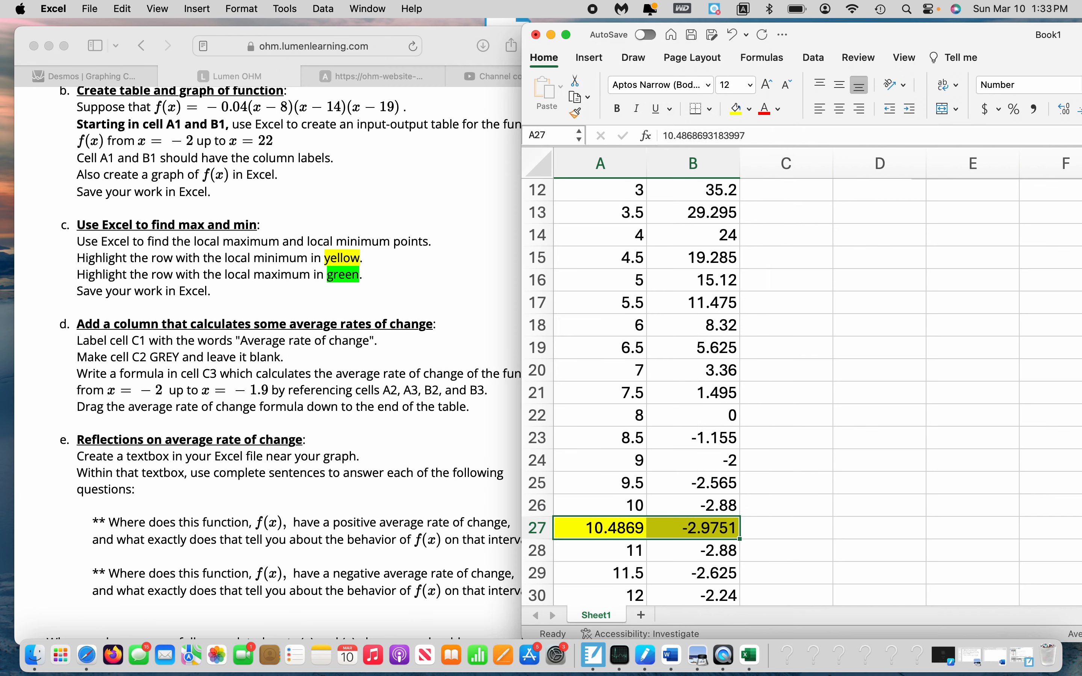
Examine the f(x) chart alongside highlighted row 27, following the curve through its local minimum towards the local maximum
left_click_drag(1014, 47, 777, 41)
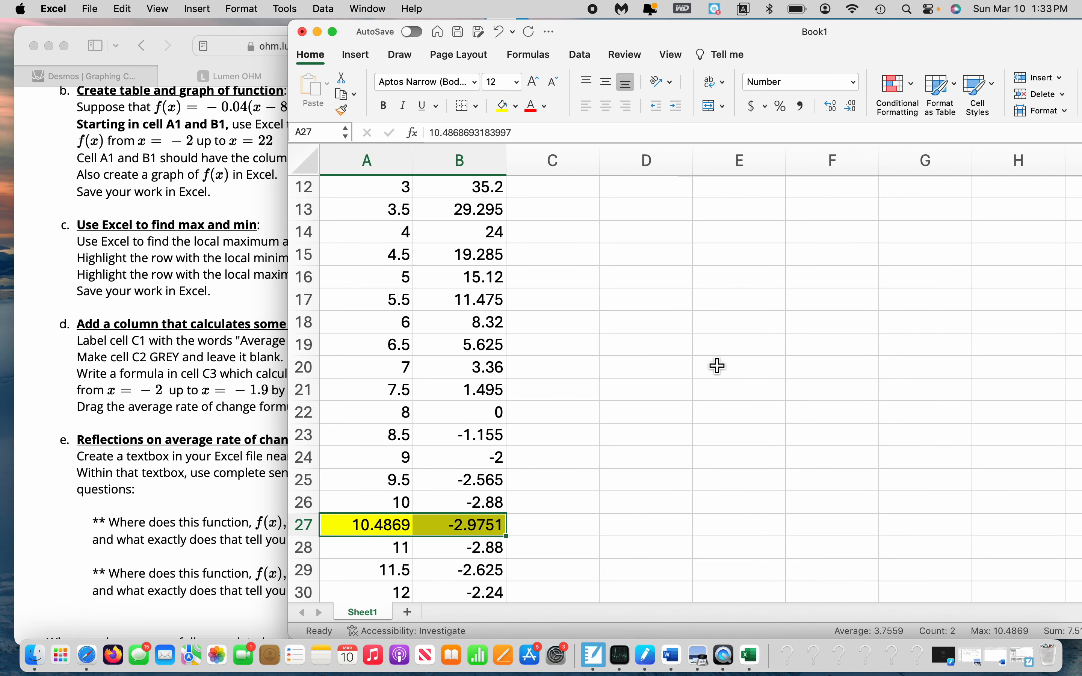
scroll(717, 365, "up", 5)
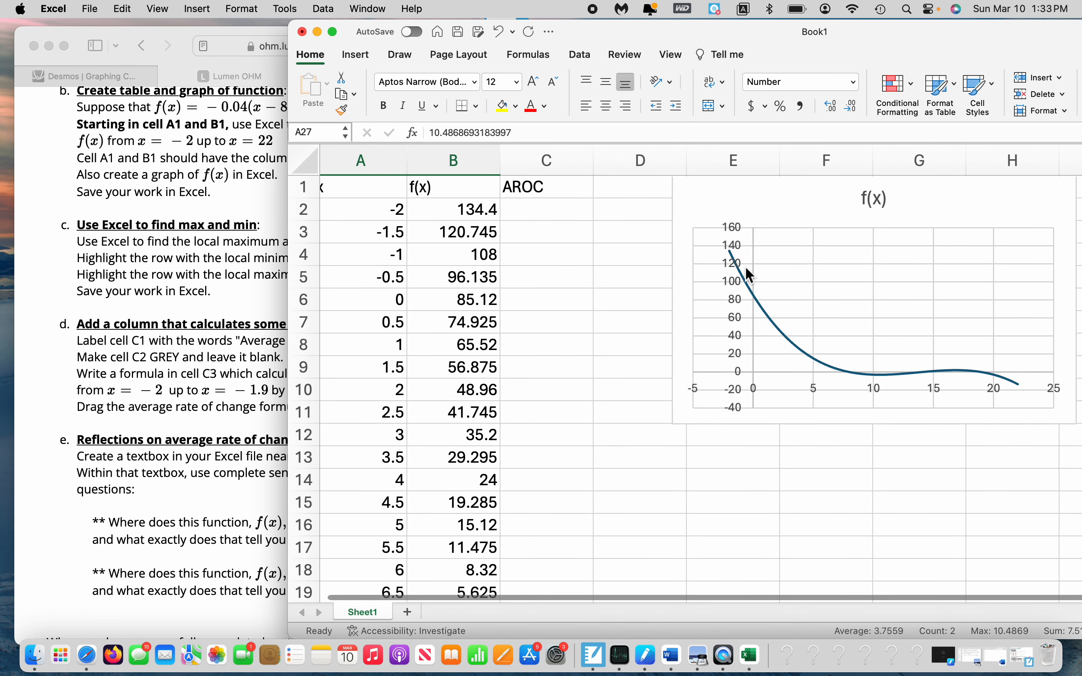
mouse_move(799, 349)
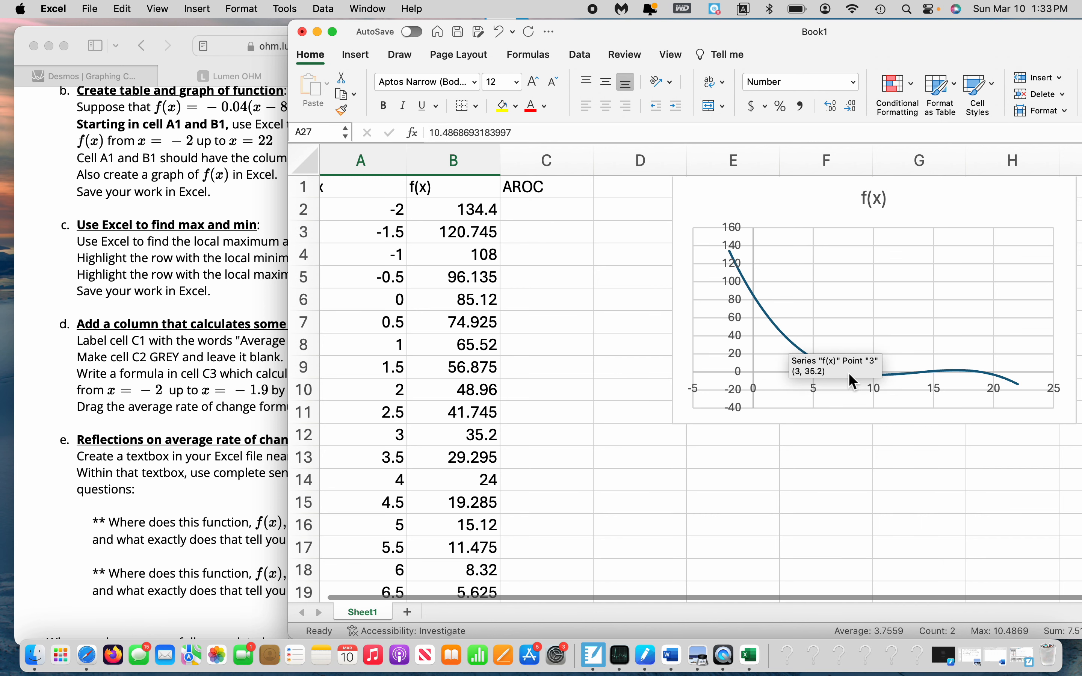
scroll(791, 482, "down", 3)
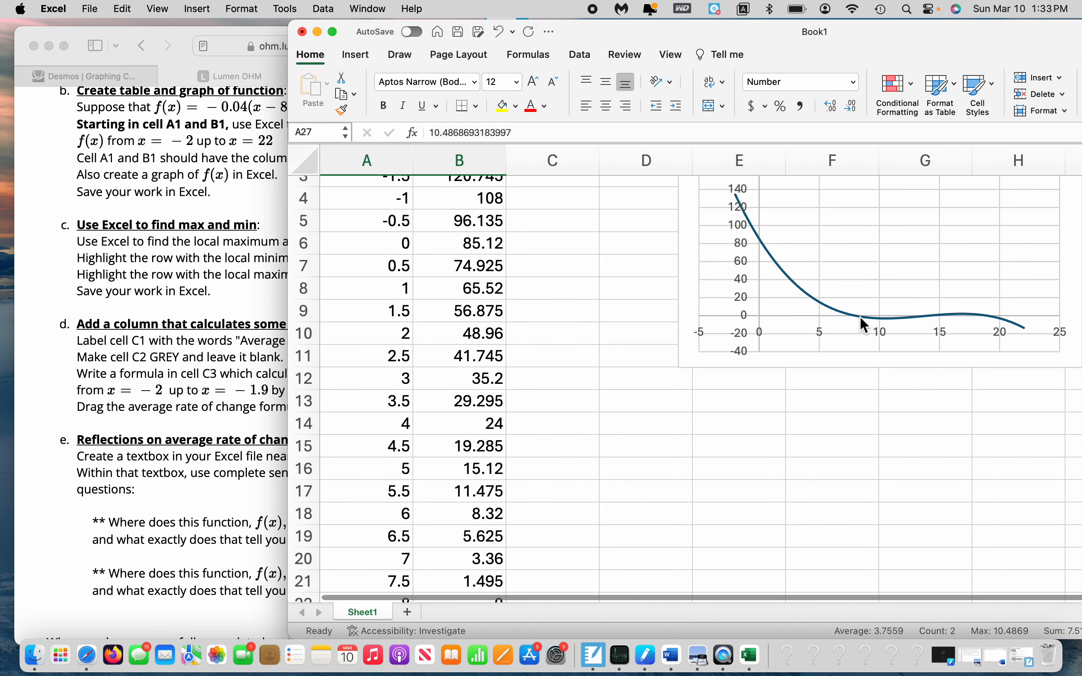
mouse_move(860, 320)
scroll(548, 526, "down", 5)
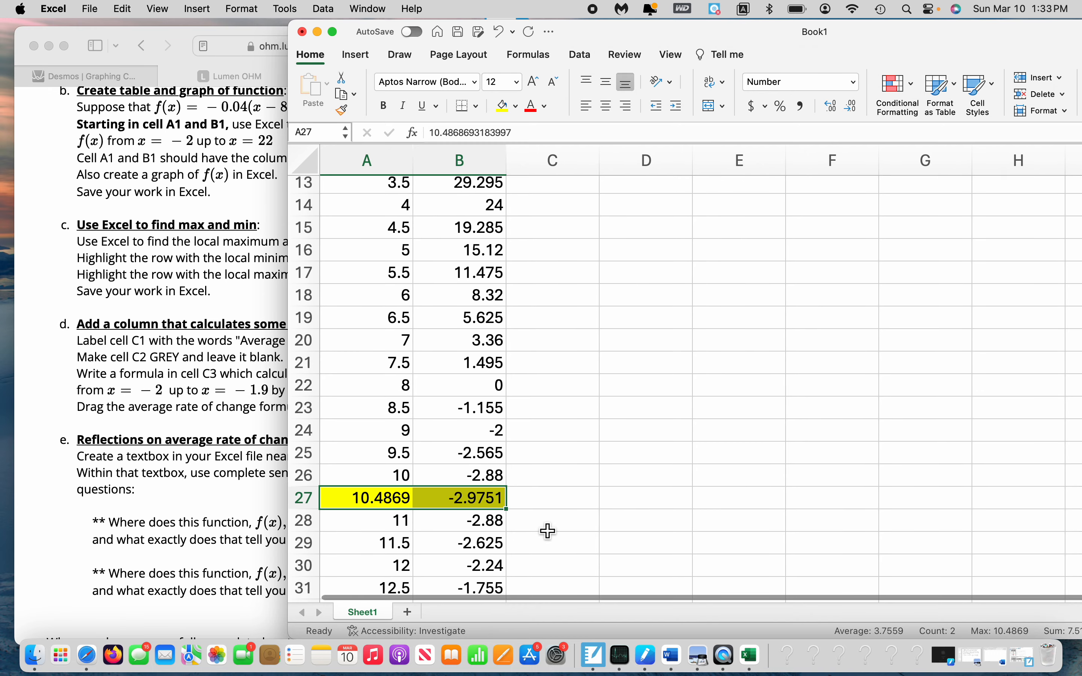
scroll(769, 439, "up", 5)
scroll(770, 439, "up", 3)
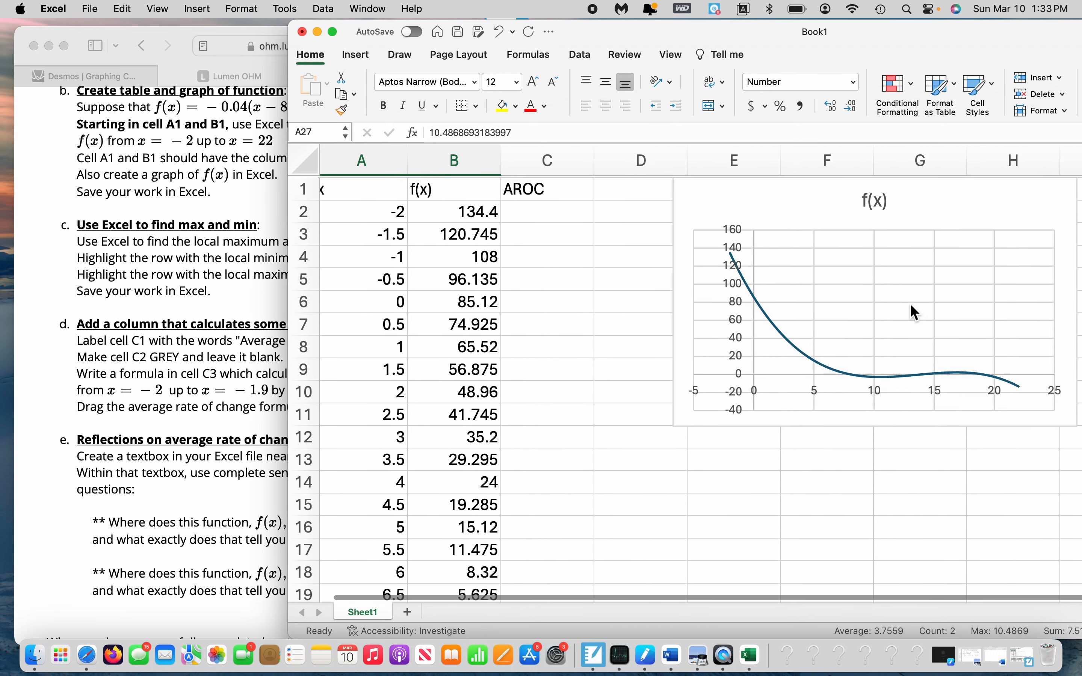
mouse_move(879, 380)
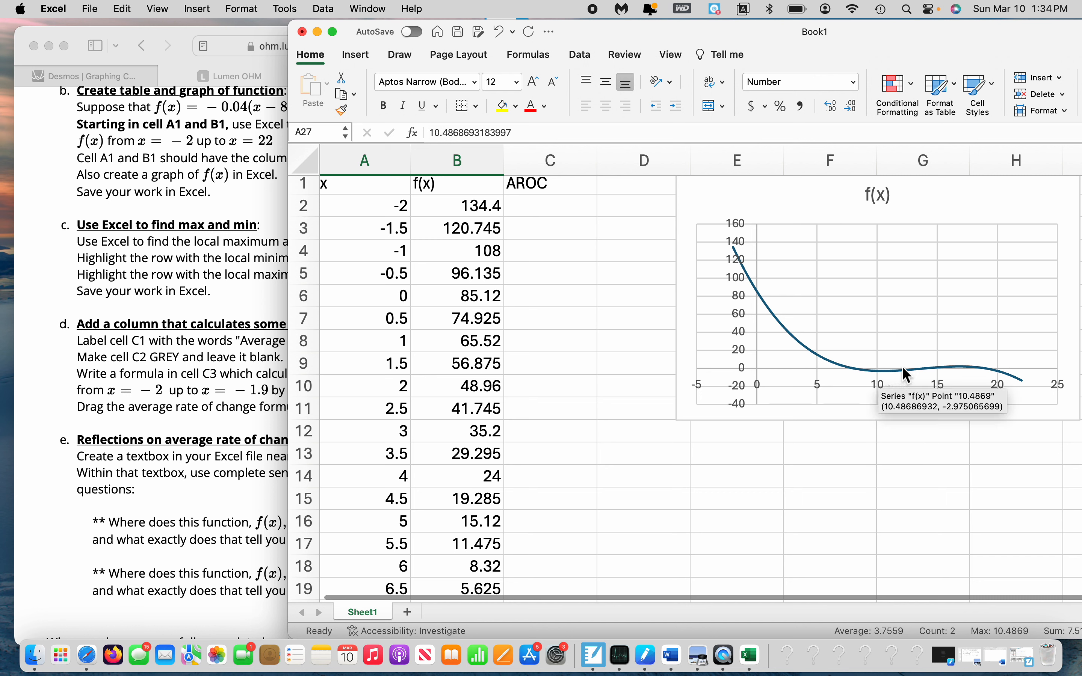
mouse_move(970, 371)
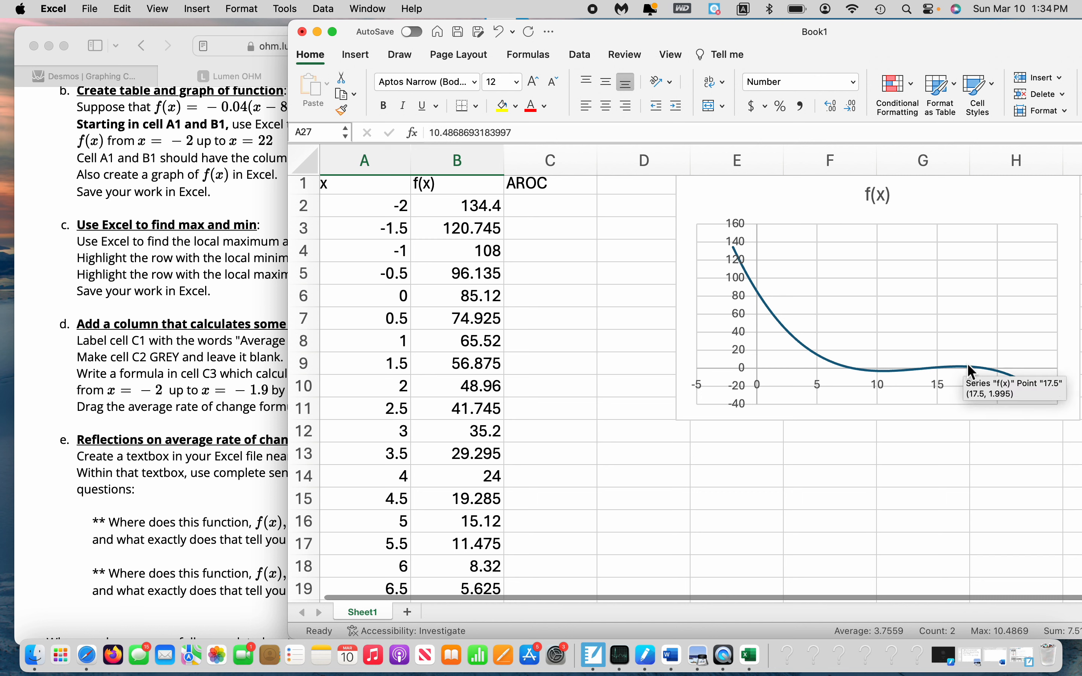
Go through the f(x) values below the highlighted minimum in row 27 to find the row where they peak
left_click(497, 479)
scroll(497, 479, "down", 5)
left_click(472, 554)
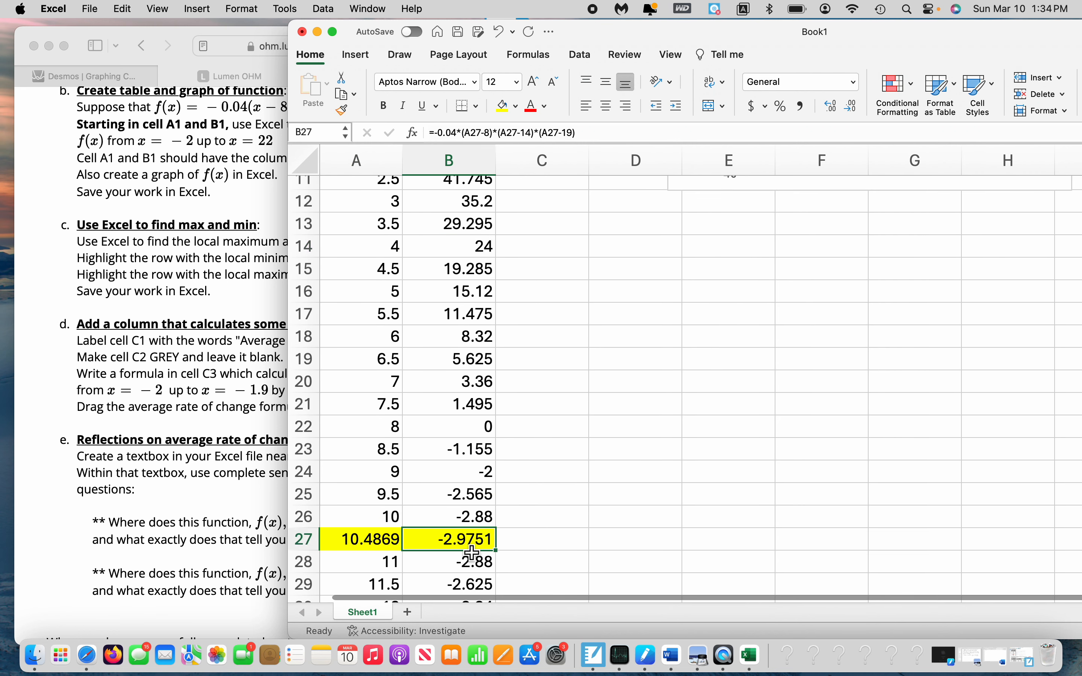
key("Down")
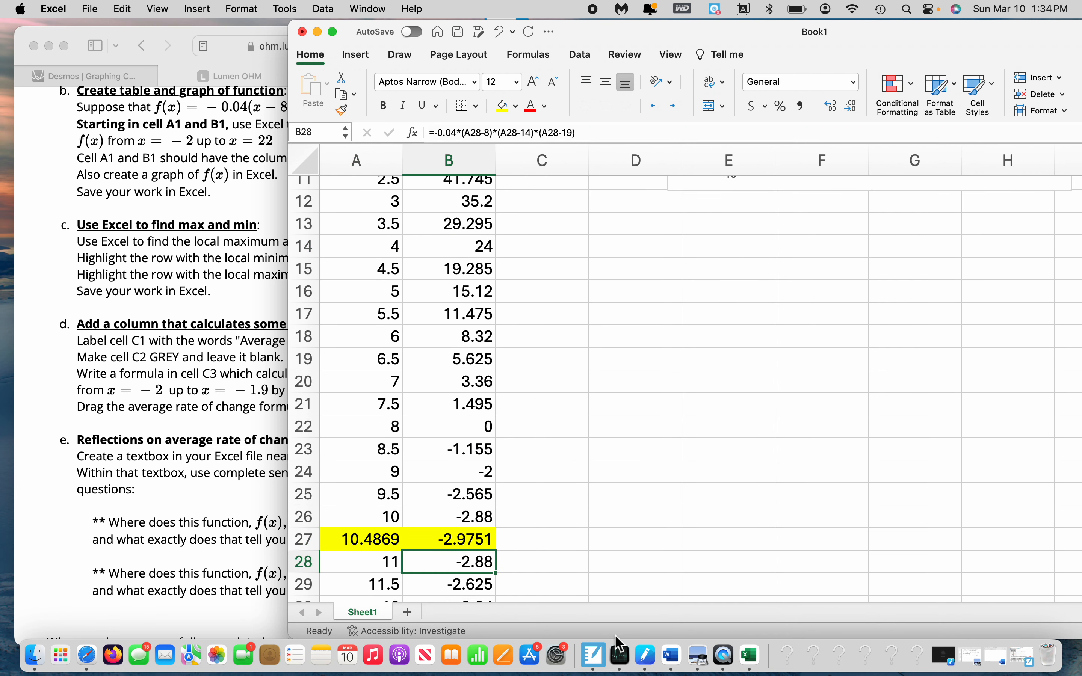
key("Down")
key("Down")
key("Down")
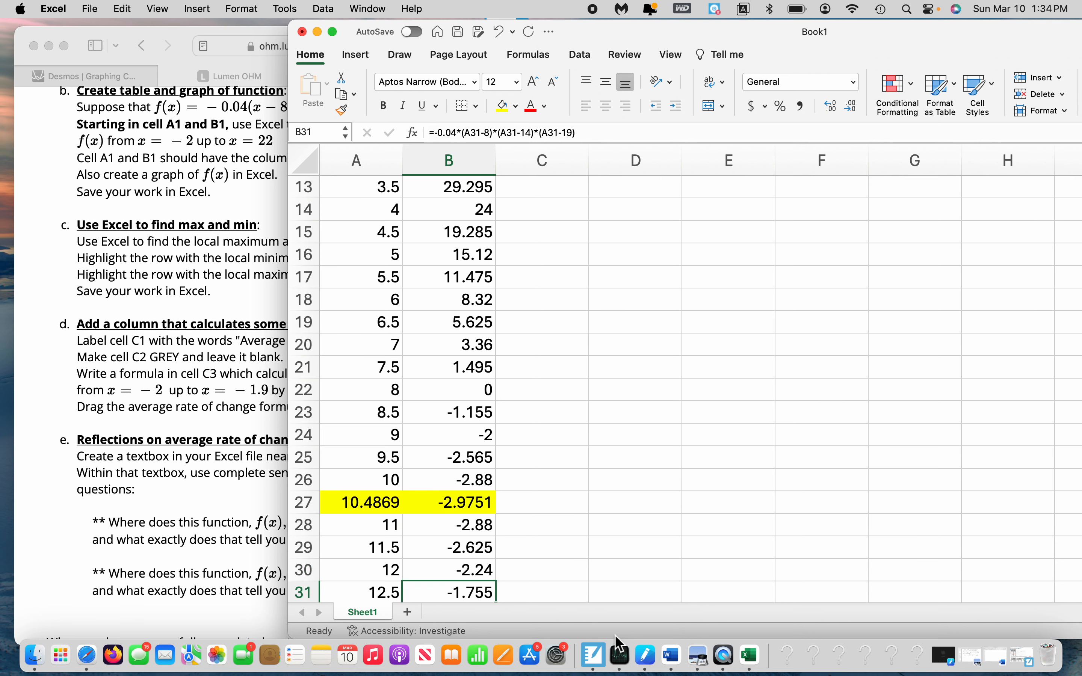
key("Down")
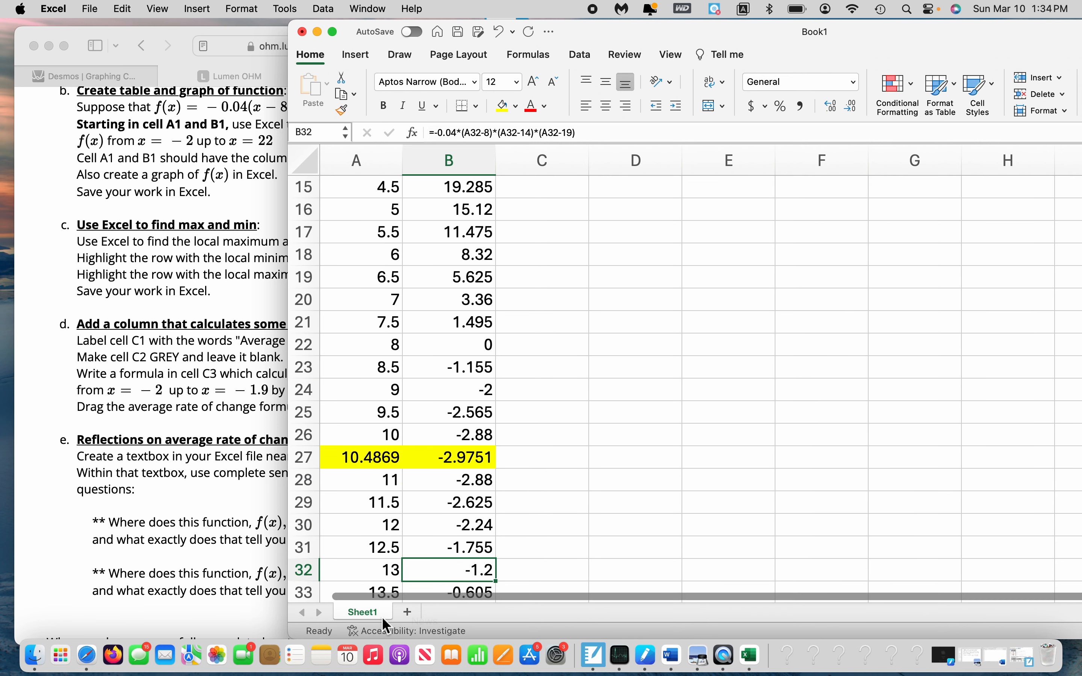
scroll(446, 537, "down", 4)
key("Down")
key("Down")
key("Down")
key("Down")
key("Down")
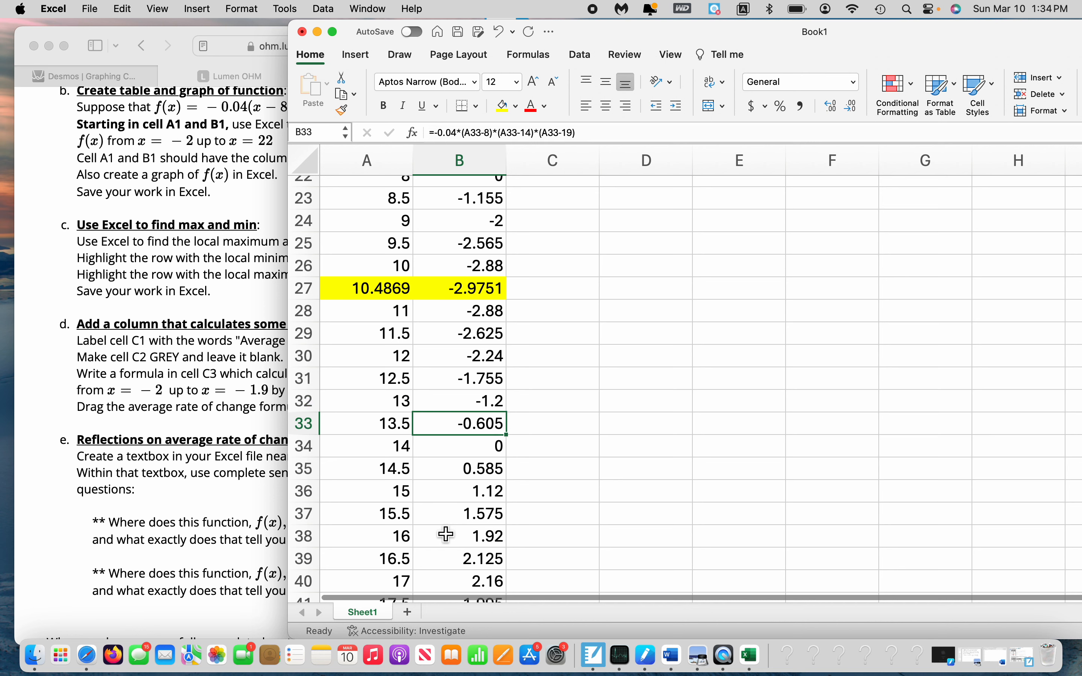
key("Down")
key("Down")
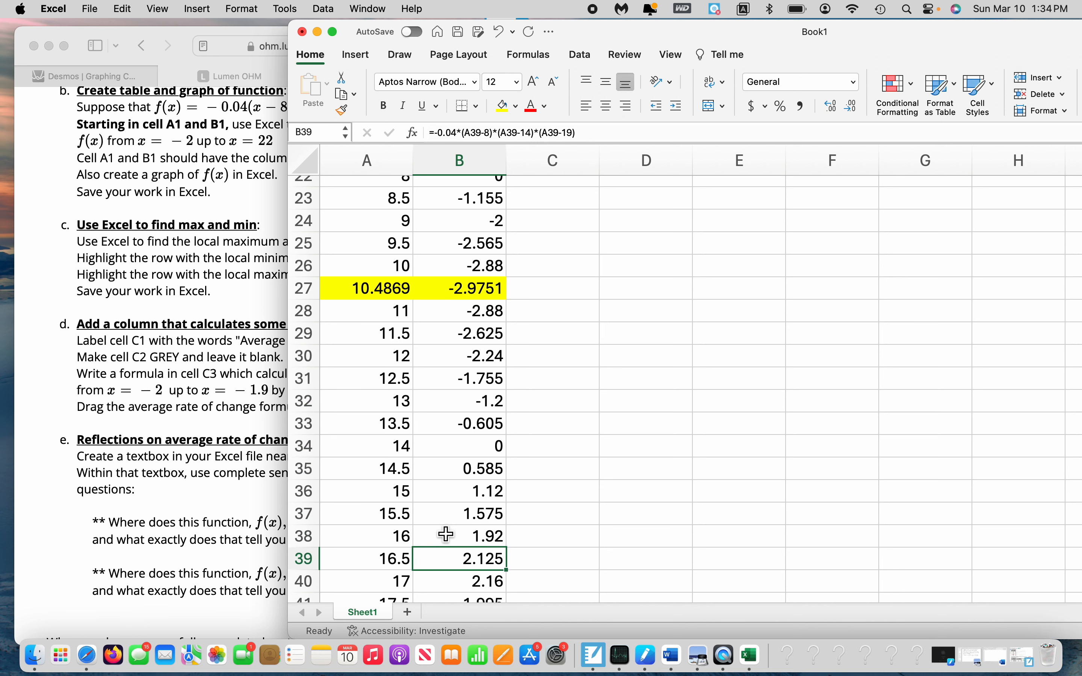
scroll(445, 533, "down", 2)
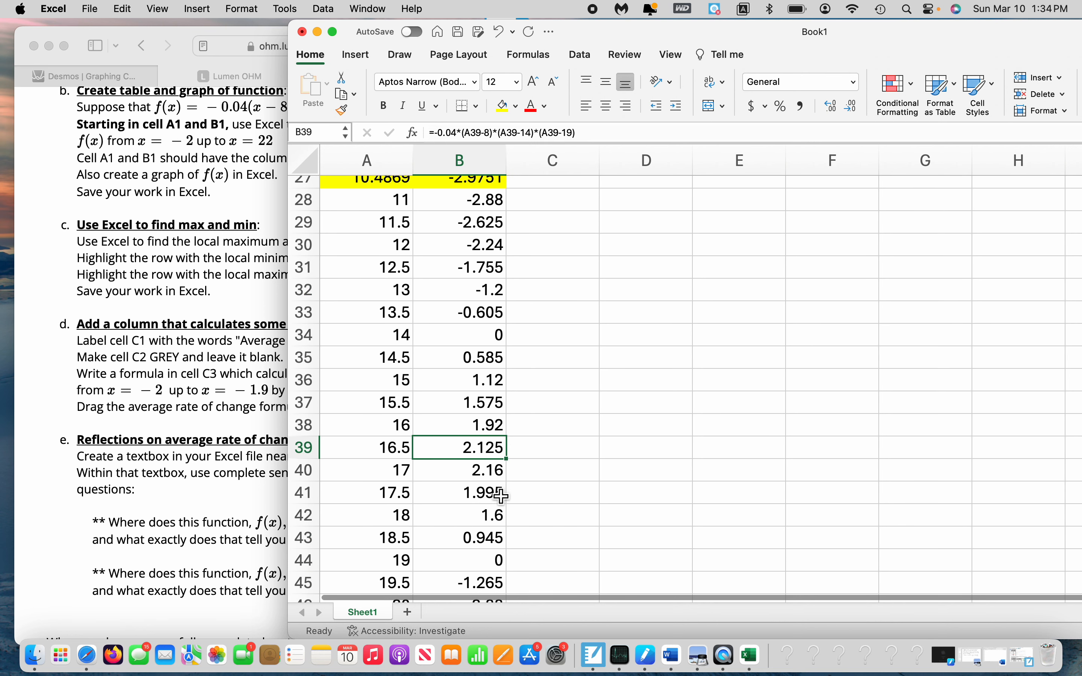
key("Down")
key("Down")
key("Up")
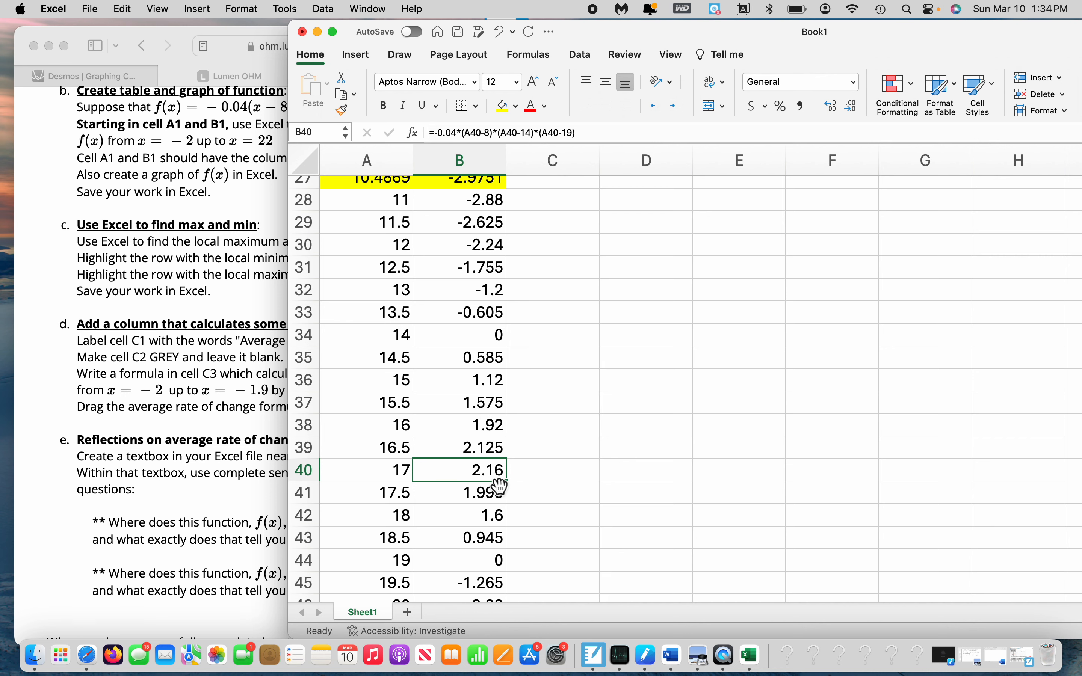
Examine the local maximum on the f(x) chart and compare it with the peak row in the table
scroll(674, 427, "up", 4)
scroll(675, 426, "up", 5)
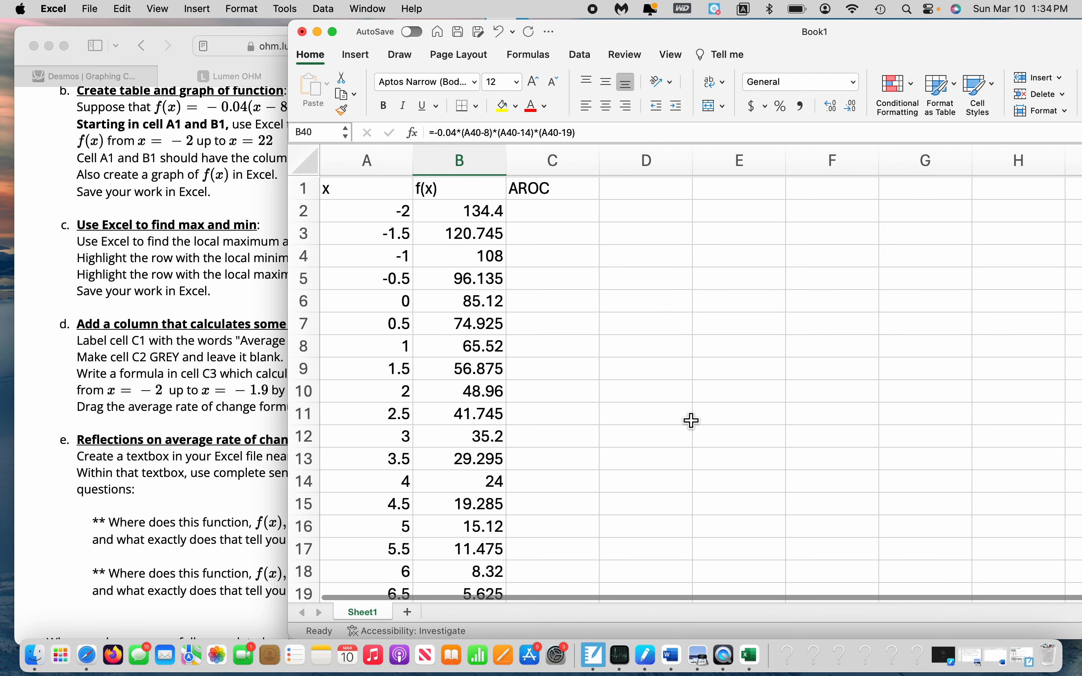
scroll(691, 421, "right", 3)
scroll(691, 420, "down", 1)
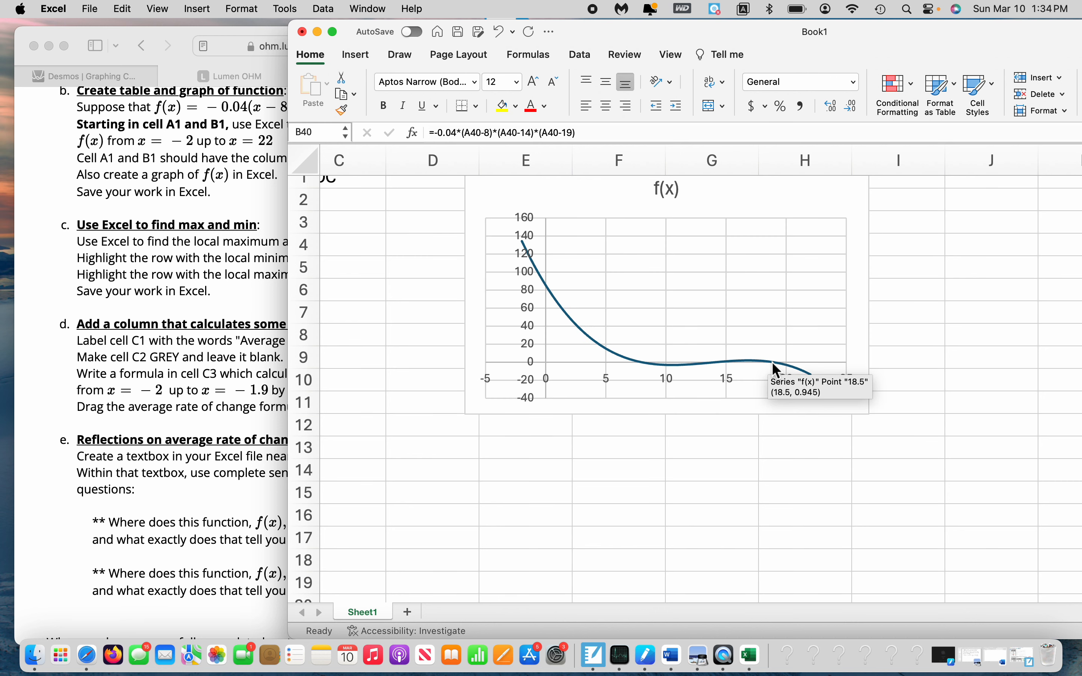
scroll(521, 402, "left", 5)
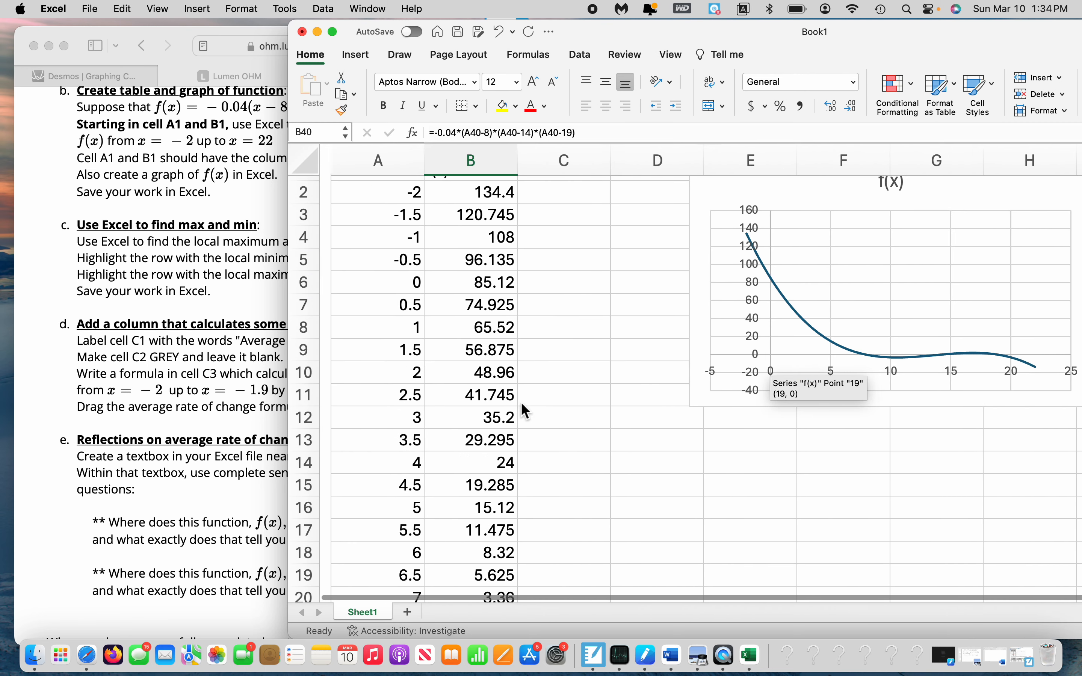
scroll(520, 402, "down", 4)
scroll(520, 402, "down", 10)
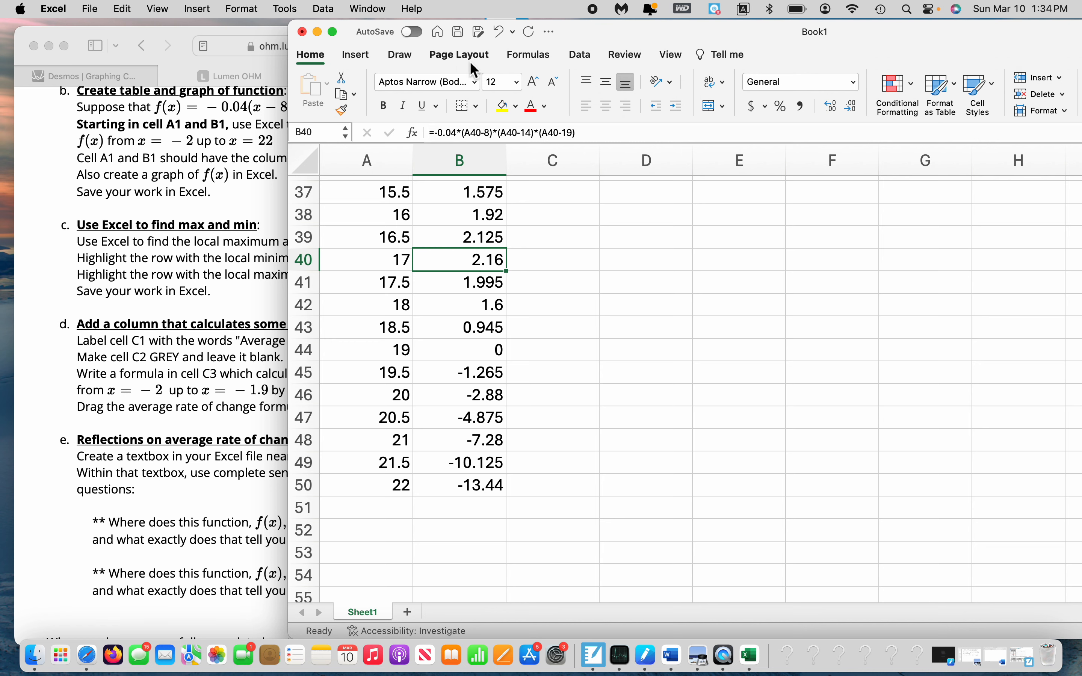
Run Solver to maximize objective cell B40 by changing cell A40, and keep the Solver solution
left_click(578, 54)
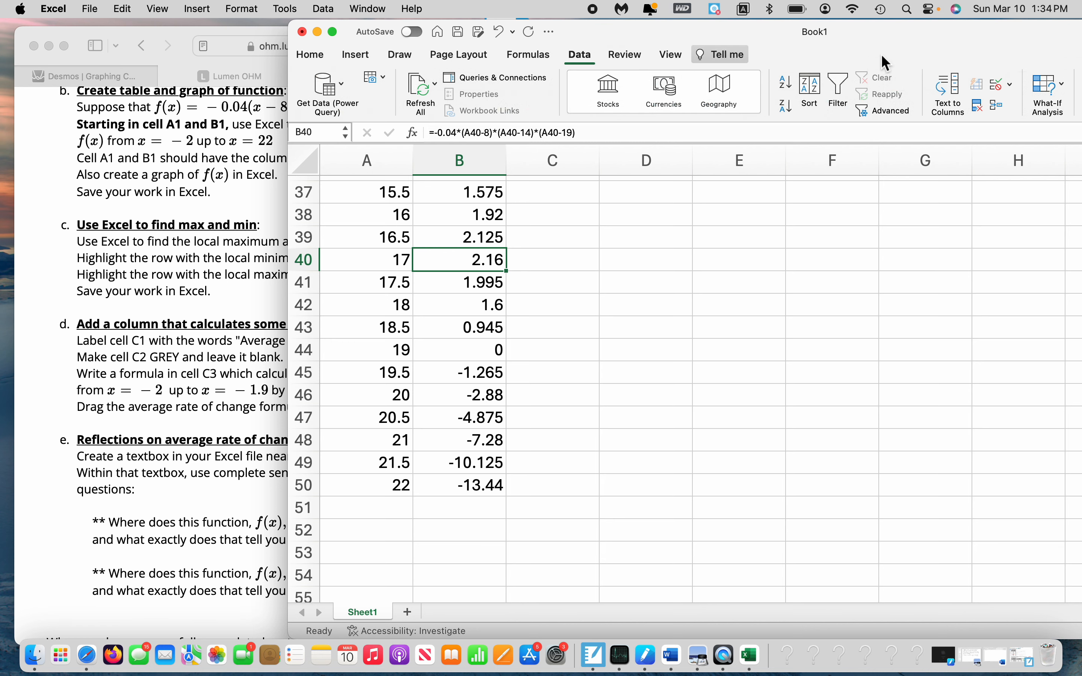
left_click_drag(1021, 47, 892, 47)
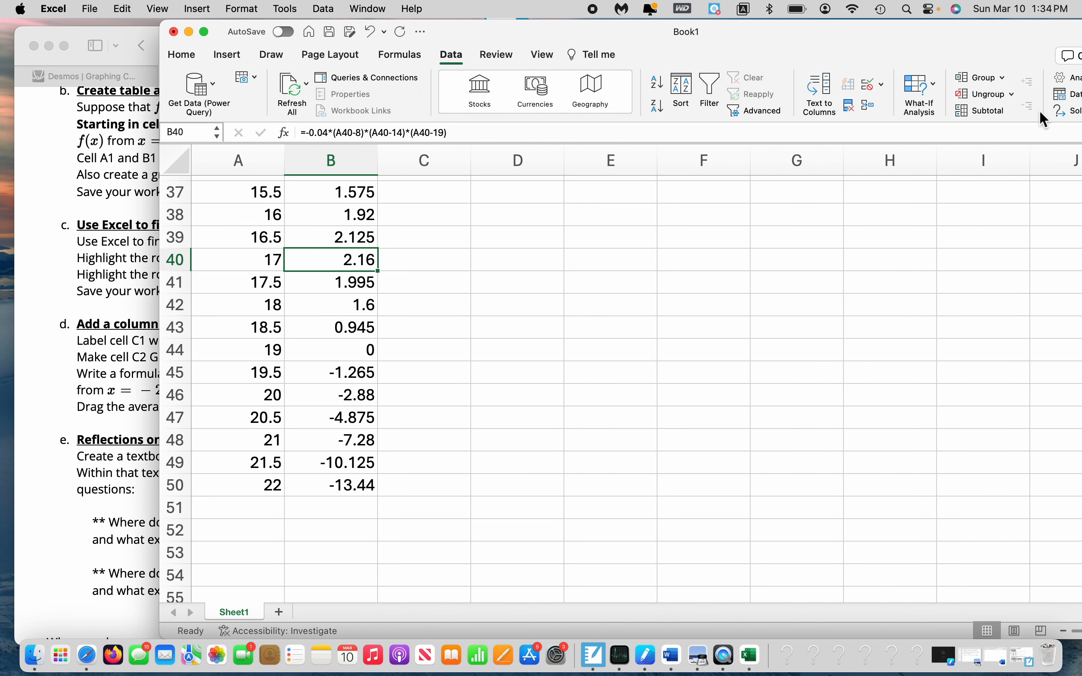
left_click(1065, 110)
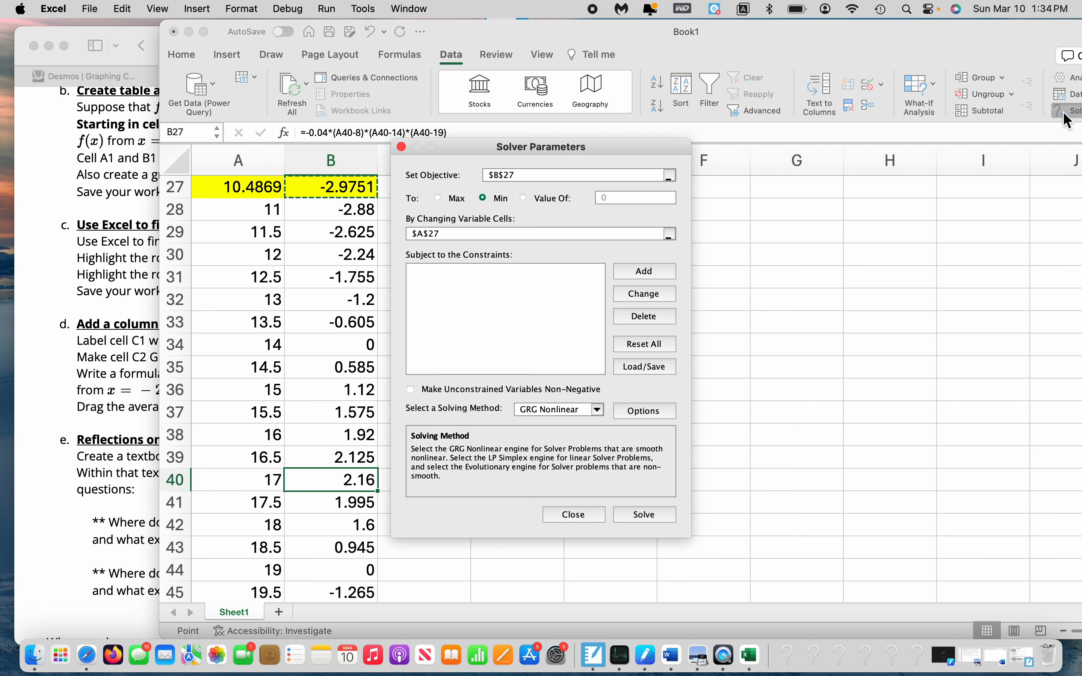
left_click(356, 487)
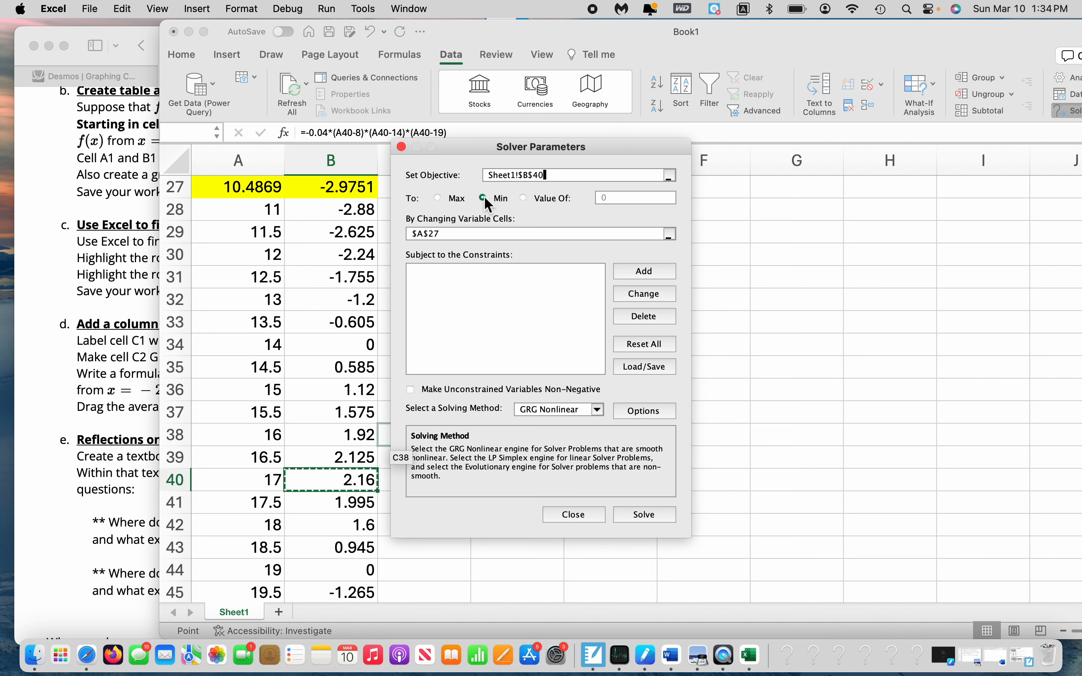
left_click(446, 195)
left_click(447, 234)
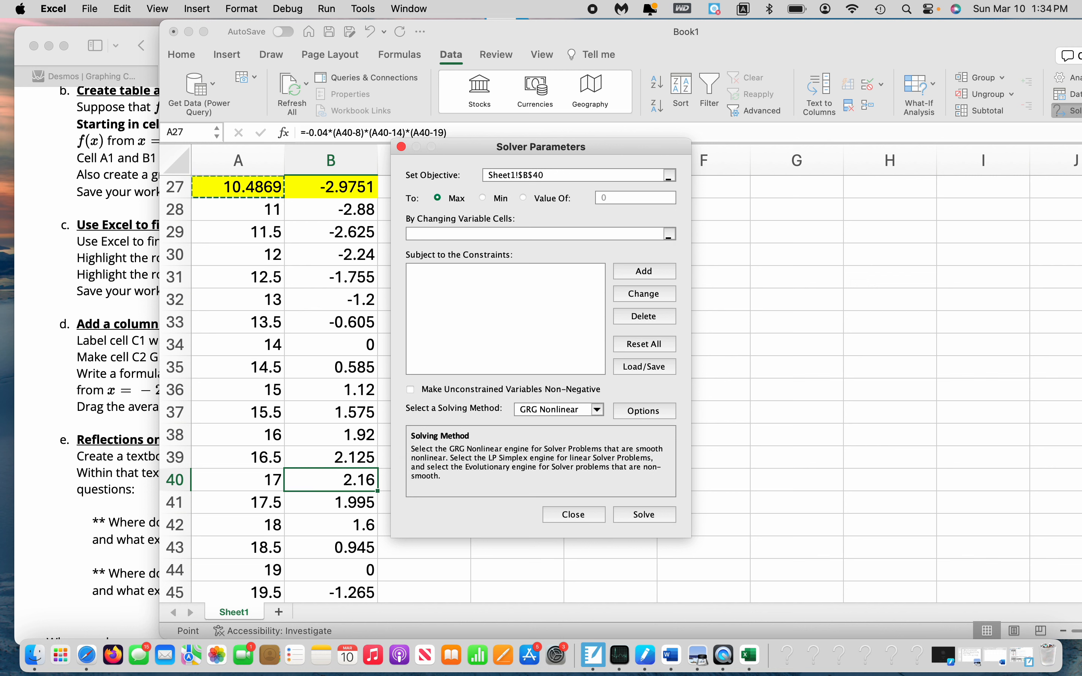
left_click(270, 487)
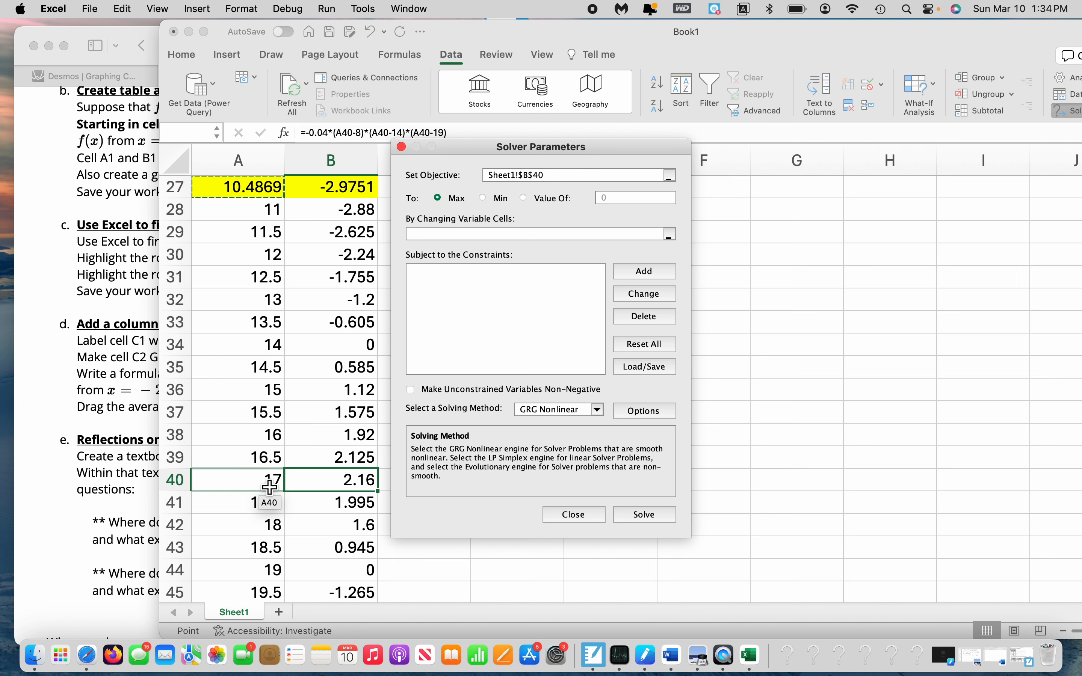
left_click(270, 487)
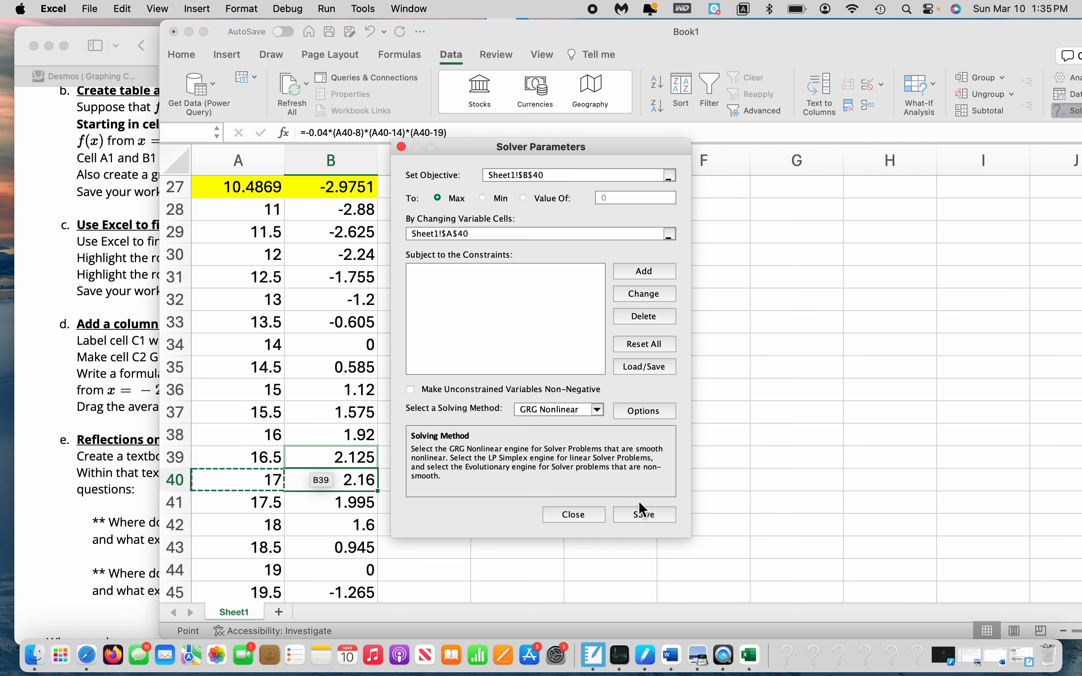
left_click(637, 513)
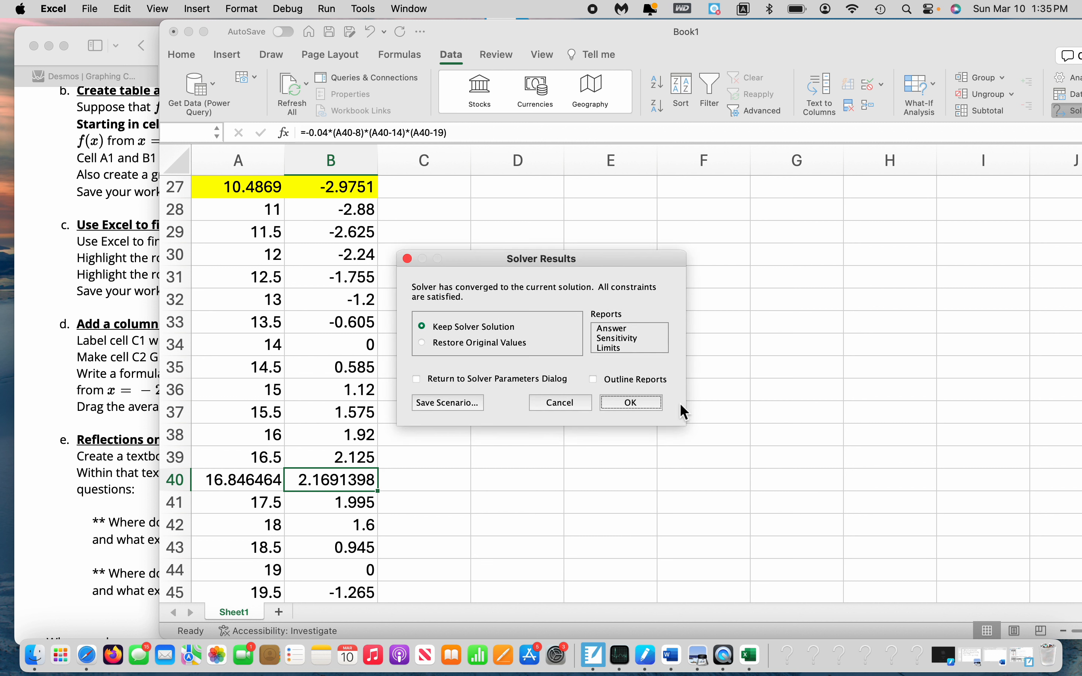
left_click(653, 402)
Highlight the local maximum cells A40:B40 with a light green fill
left_click(250, 479)
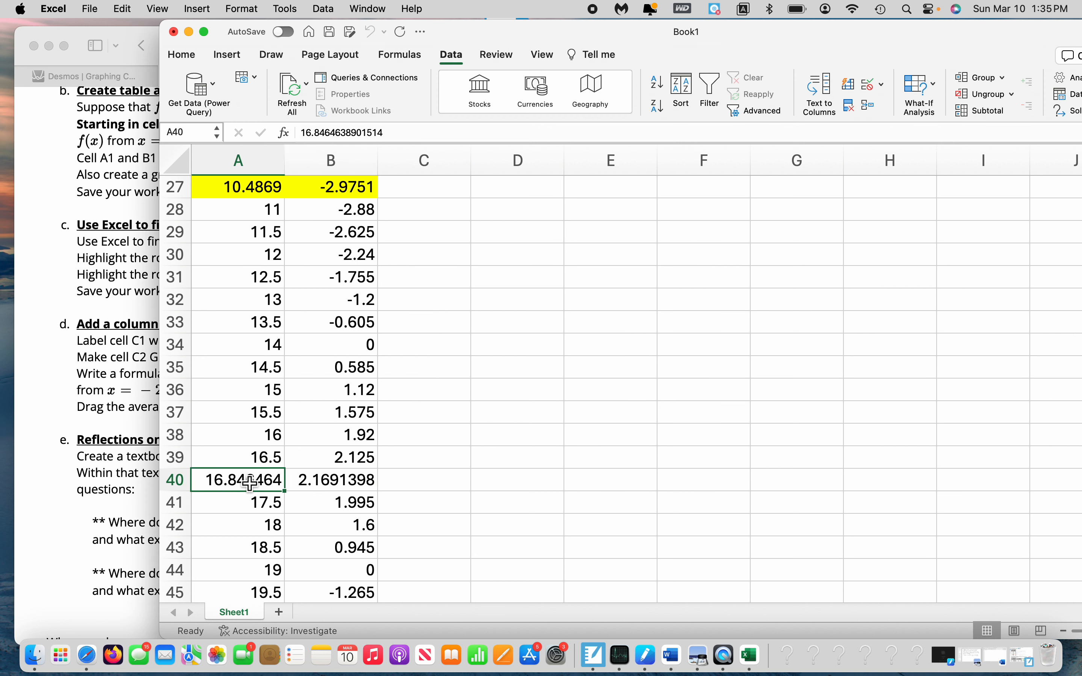
left_click_drag(278, 483, 321, 485)
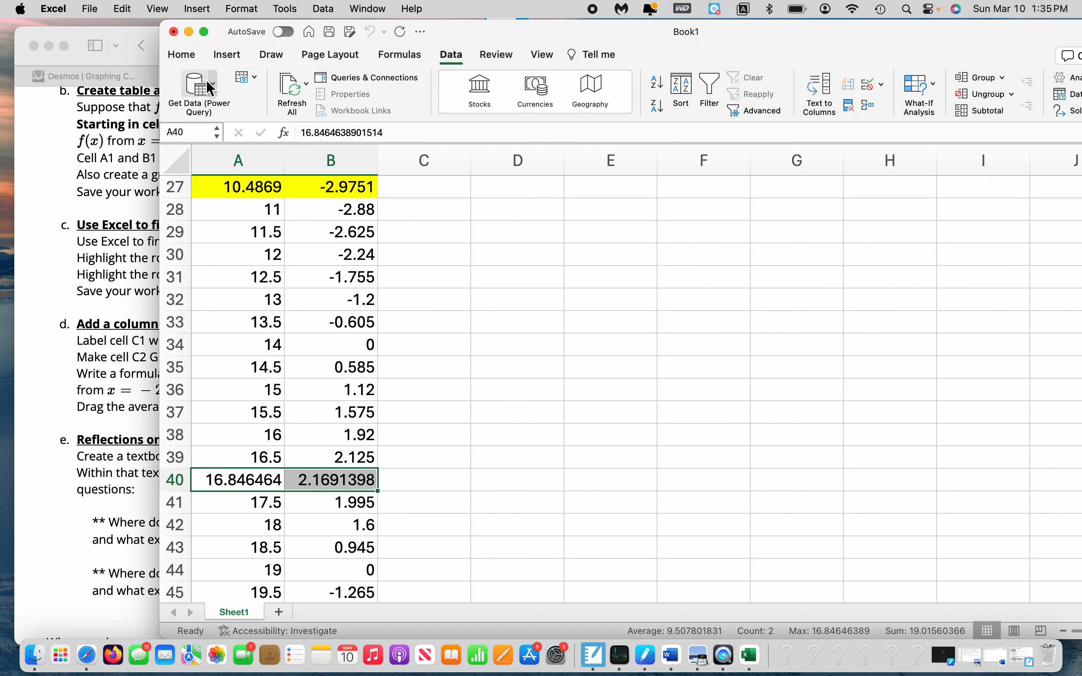
left_click(183, 53)
left_click(387, 108)
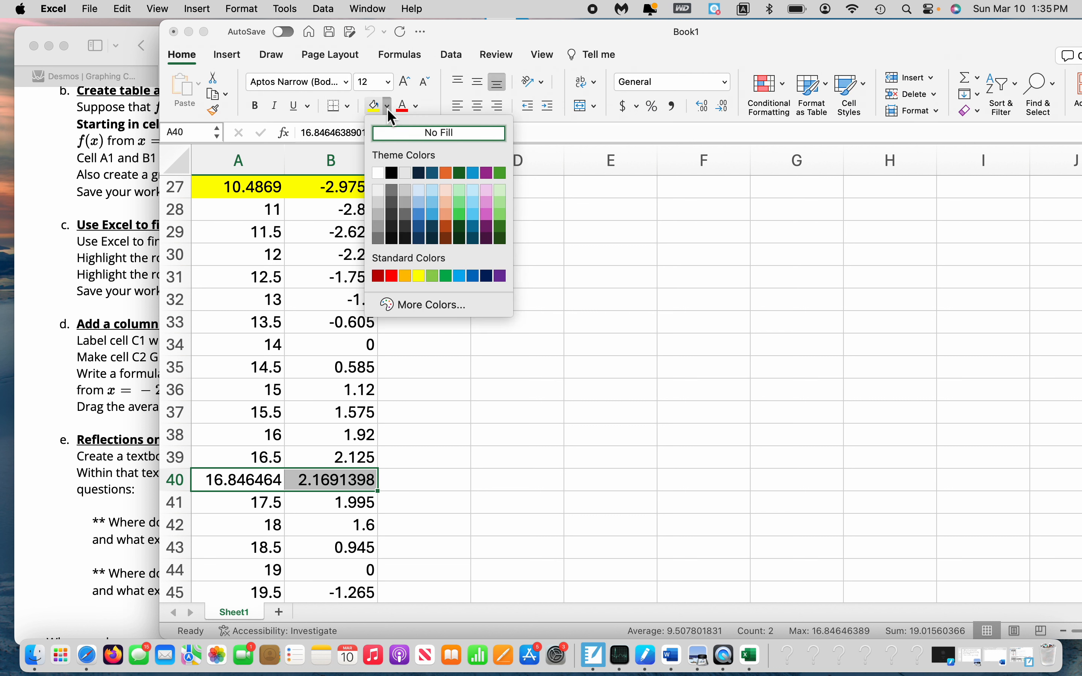
left_click(500, 203)
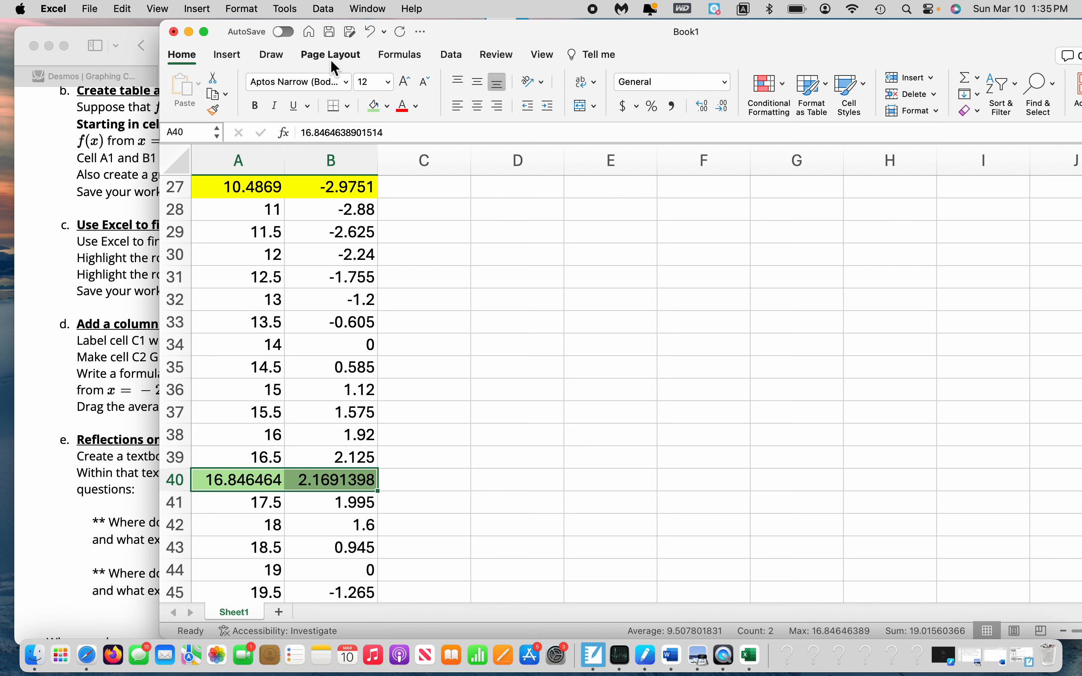
Format cells A40:B40 as Number with 4 decimal places
key("super+1")
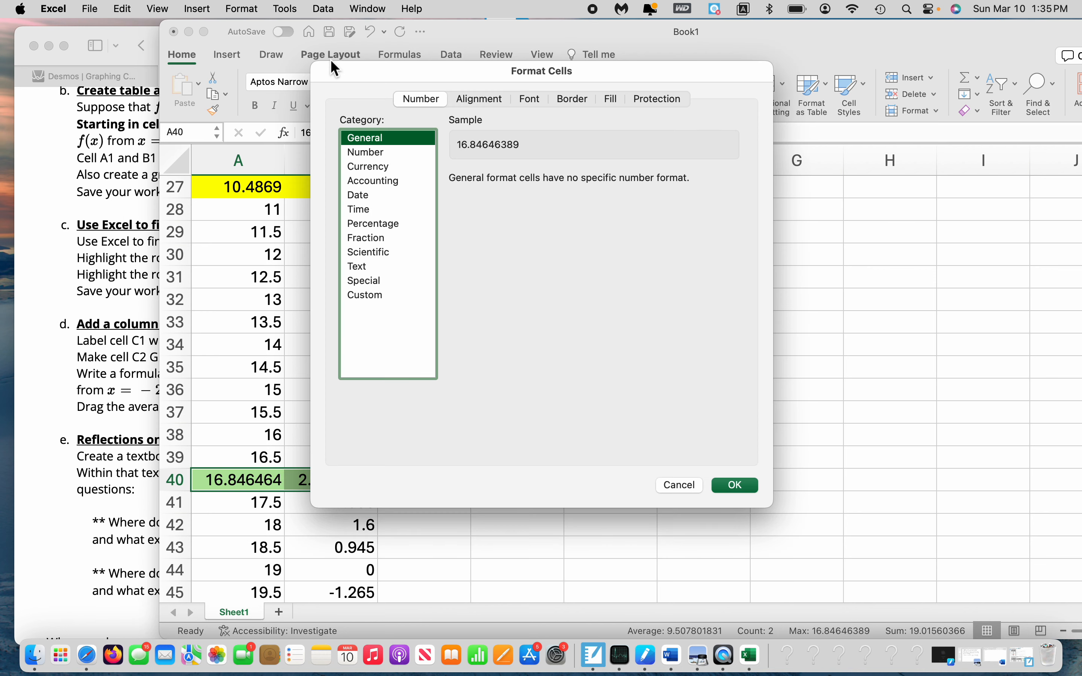
left_click(395, 154)
left_click(561, 174)
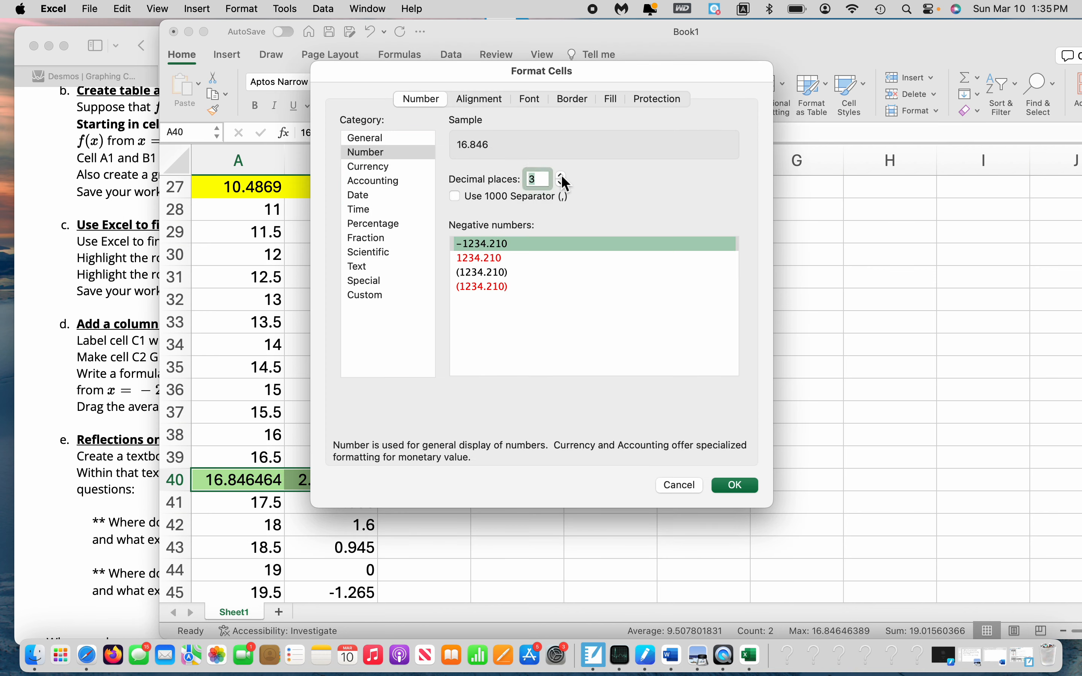
left_click(561, 175)
left_click(738, 485)
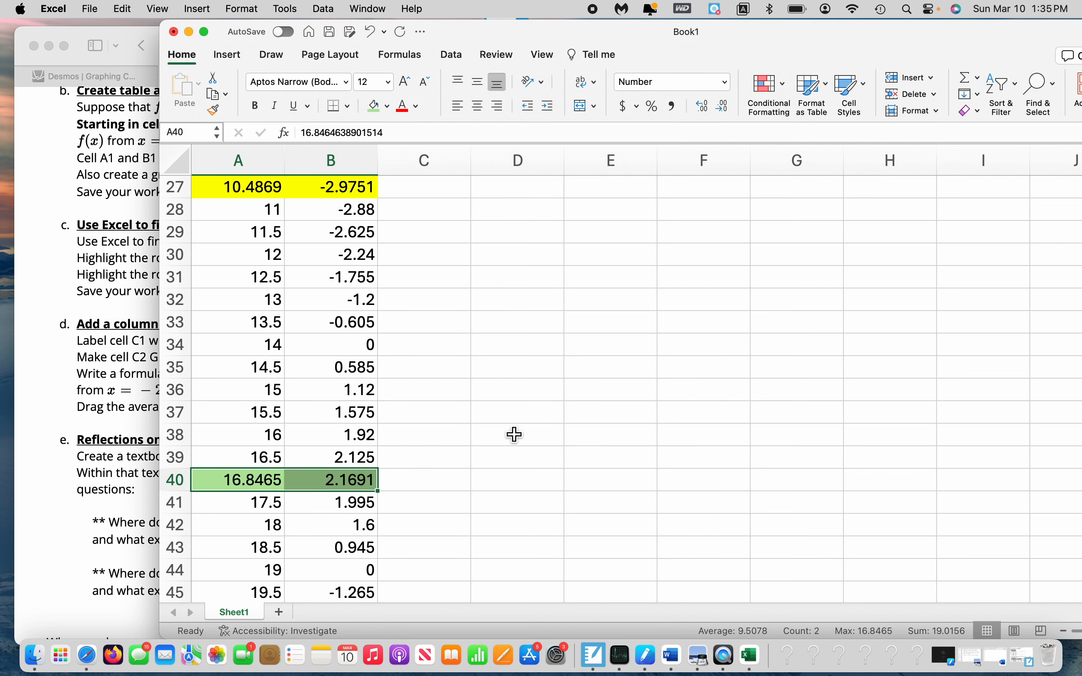
Check the local maximum's coordinates in row 40, and label the extrema with "max" in C40 and "min" in C27
left_click(236, 488)
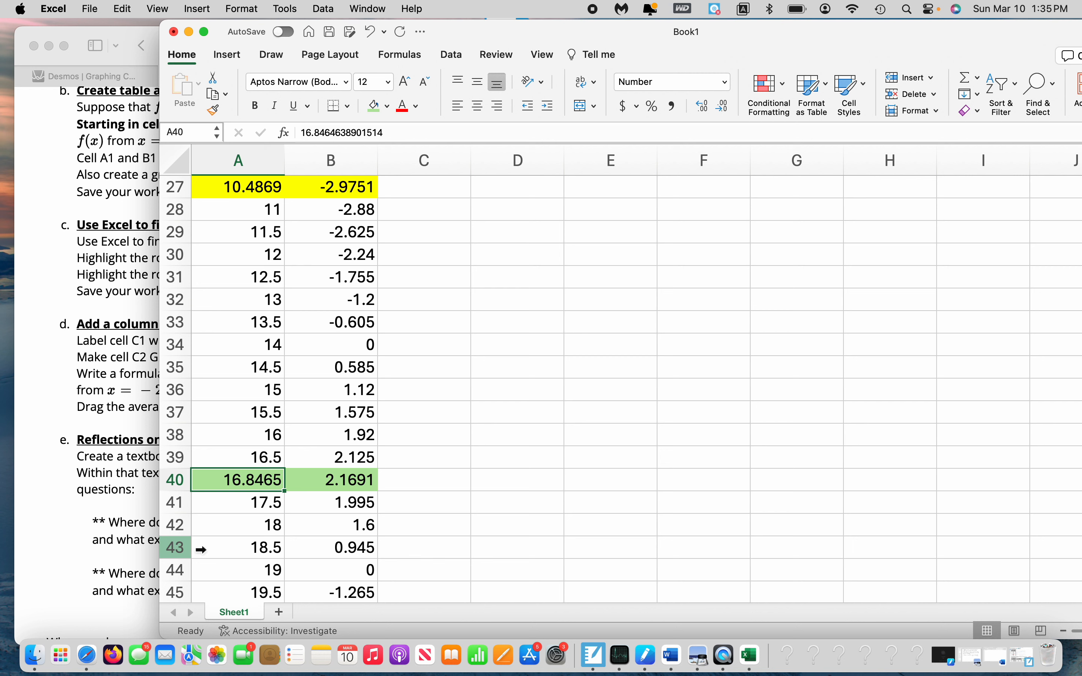
key("Right")
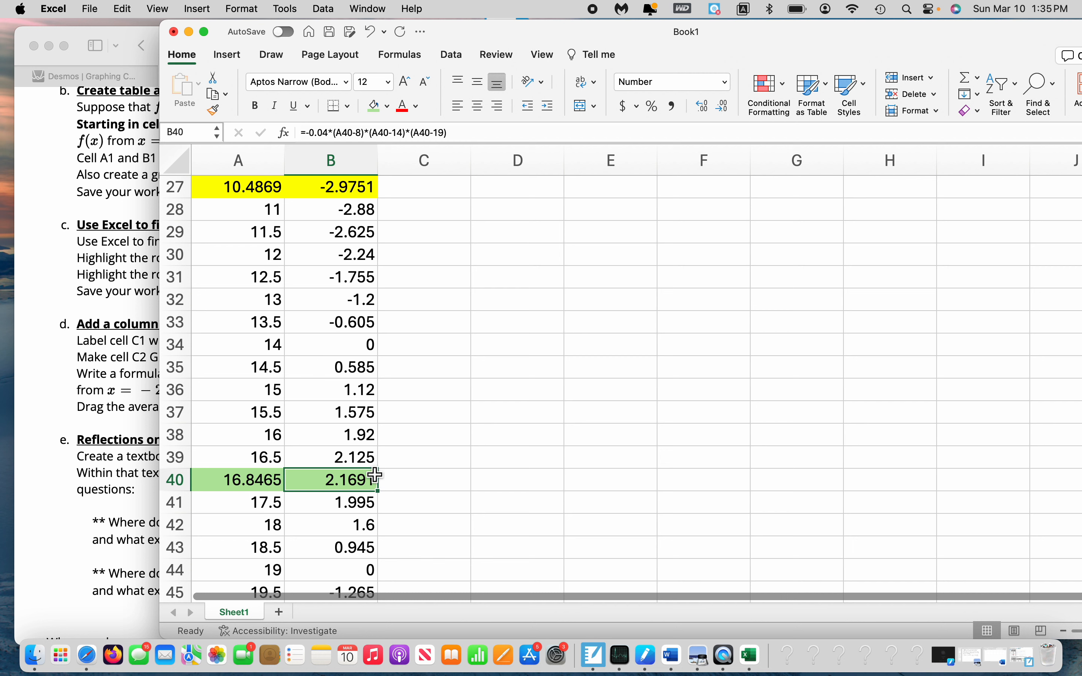
left_click(438, 487)
type("max")
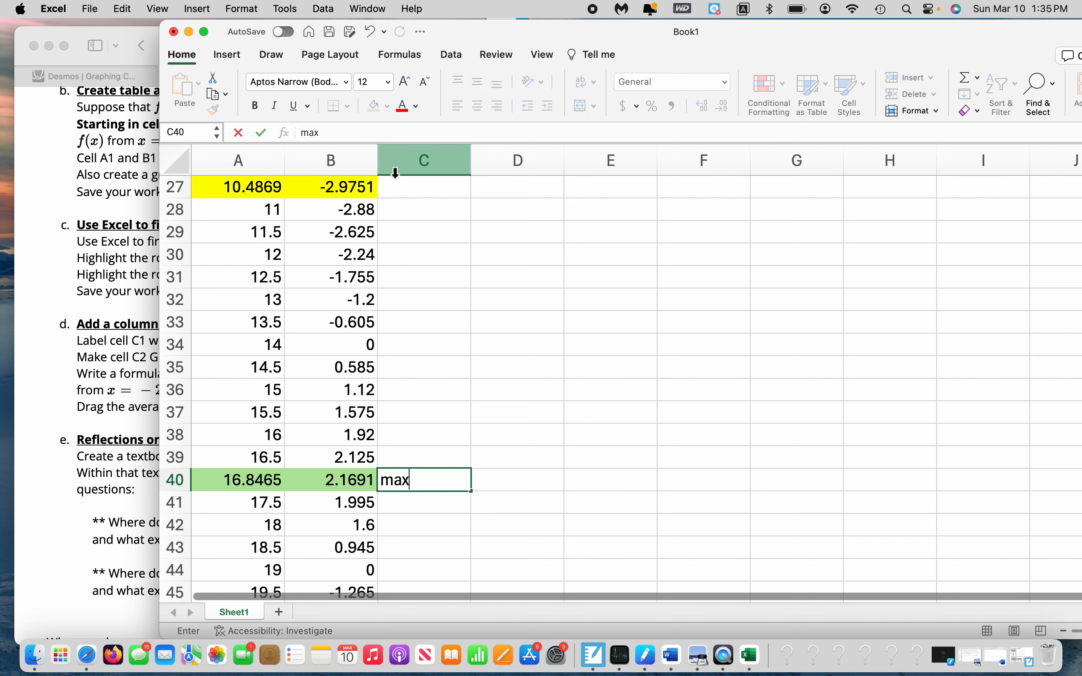
left_click(415, 197)
type("min")
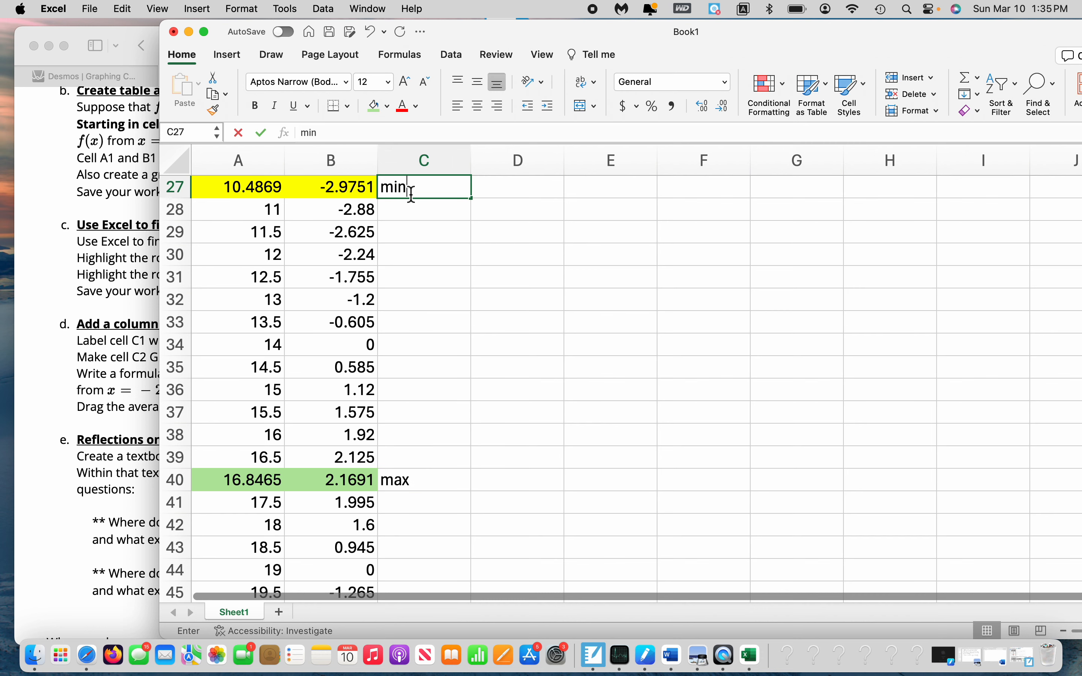
left_click(494, 298)
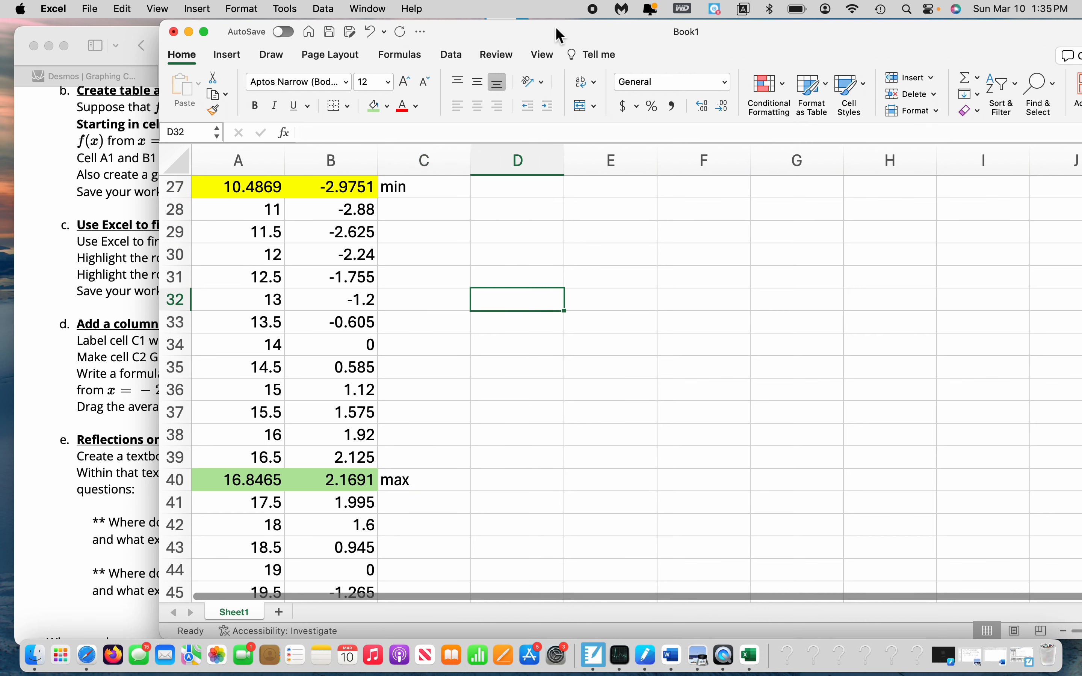
Fill the AROC header cell C1 with a grey theme color
left_click_drag(560, 35, 875, 42)
scroll(720, 232, "up", 10)
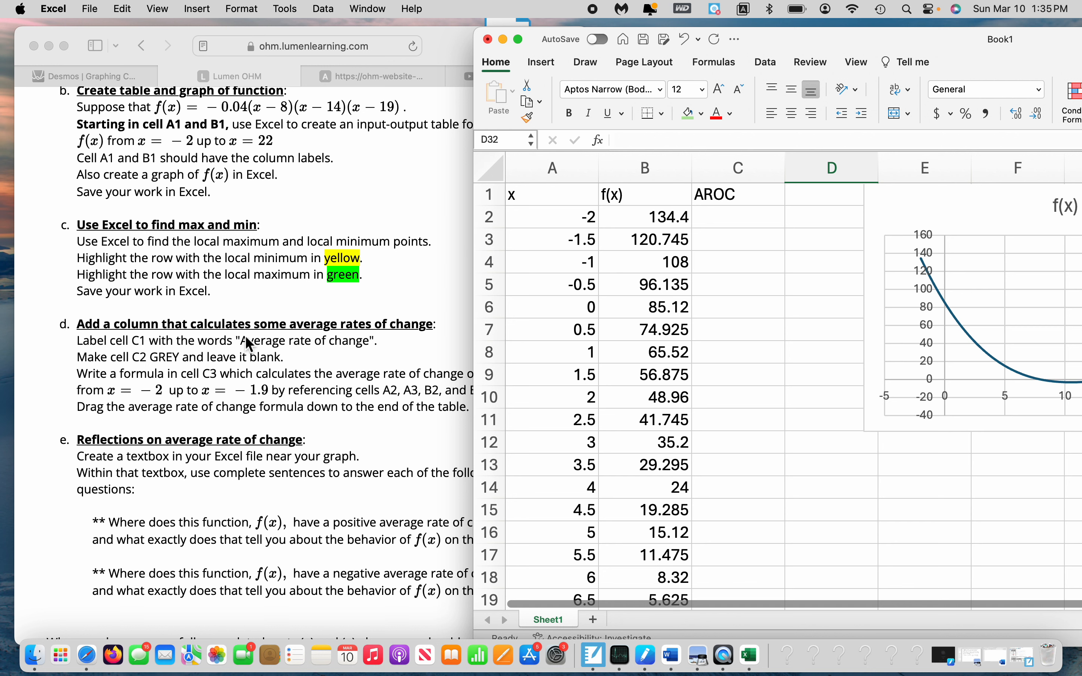
left_click(735, 201)
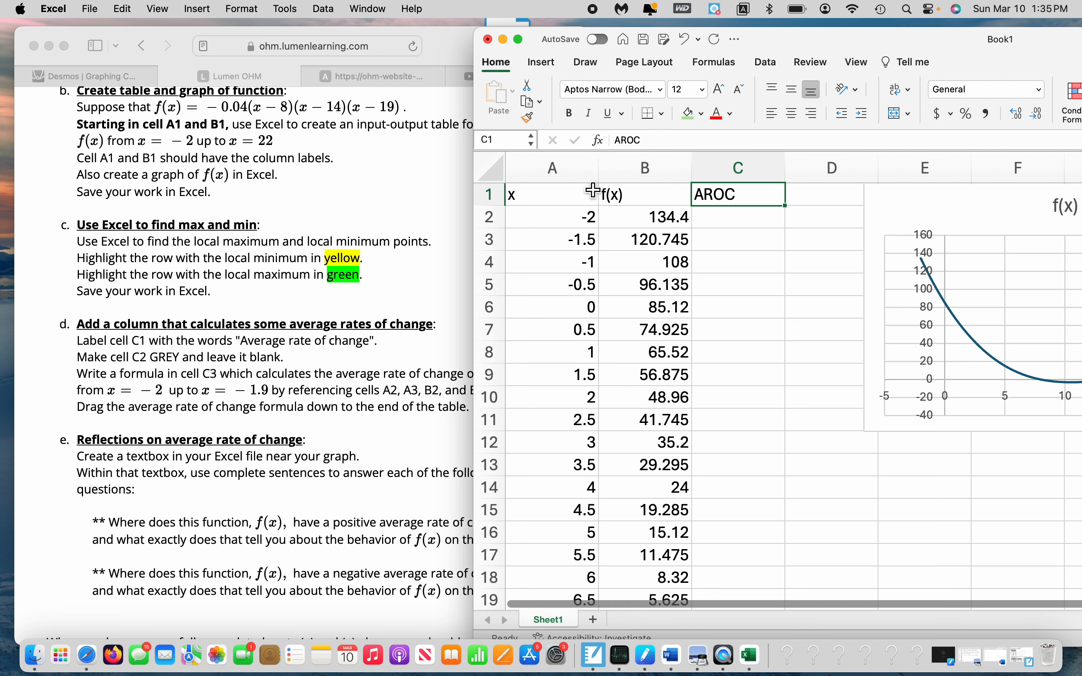
left_click(701, 114)
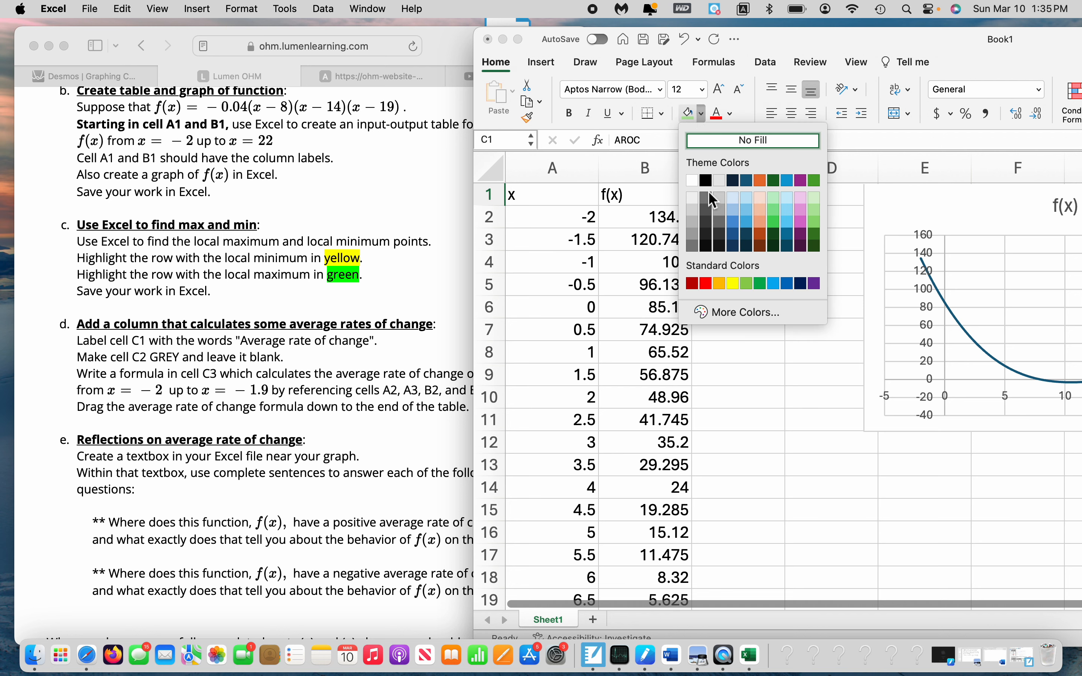
left_click(720, 197)
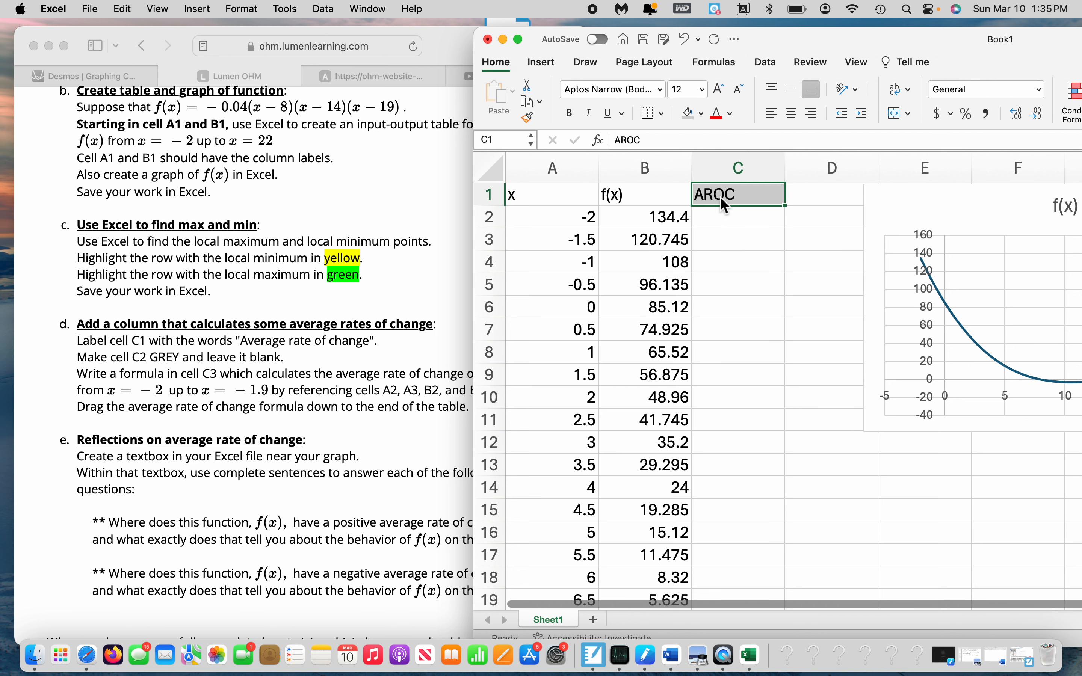
Review the part d instructions for the C3 formula, marking the interval from x = -2 up to x = -1.9
left_click(752, 243)
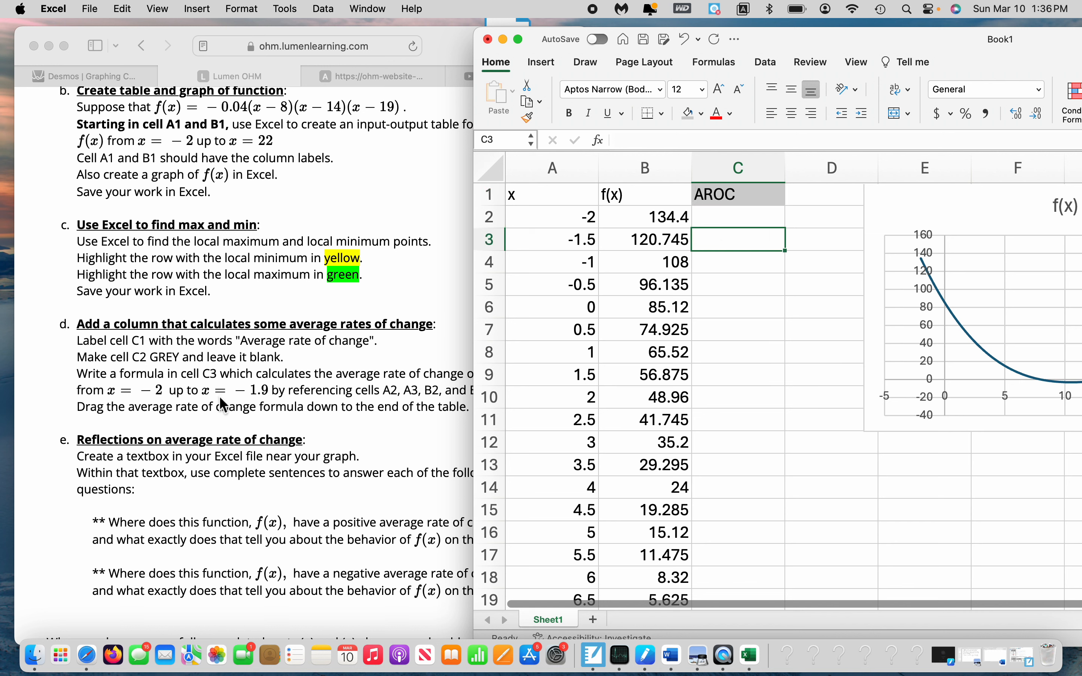
scroll(222, 405, "down", 4)
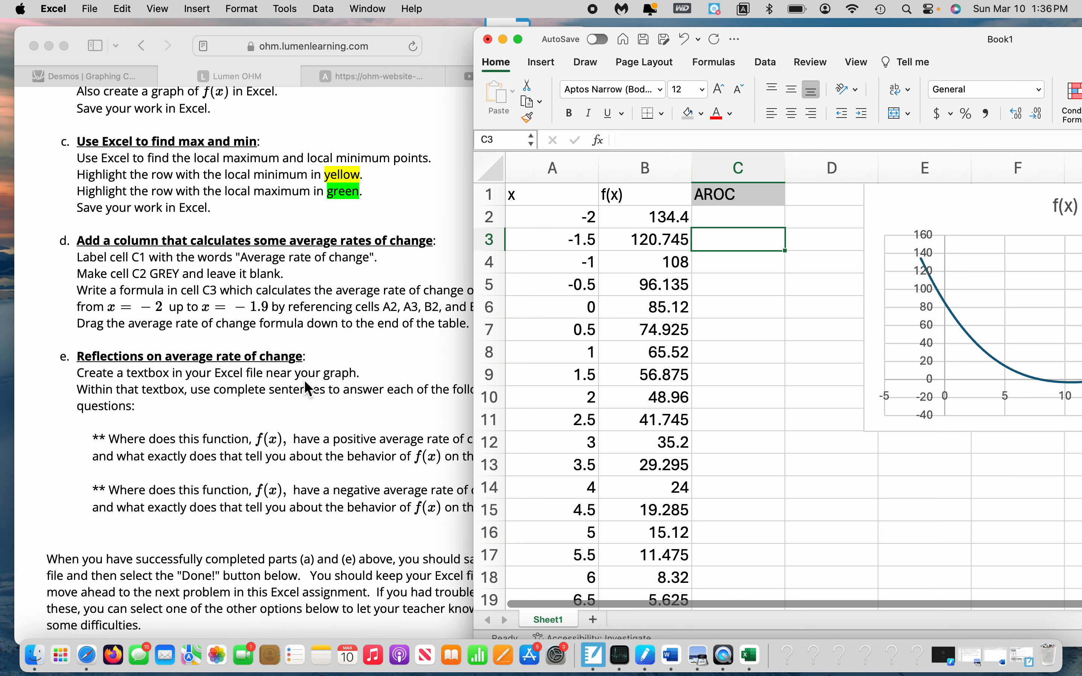
left_click_drag(831, 47, 913, 45)
left_click(147, 306)
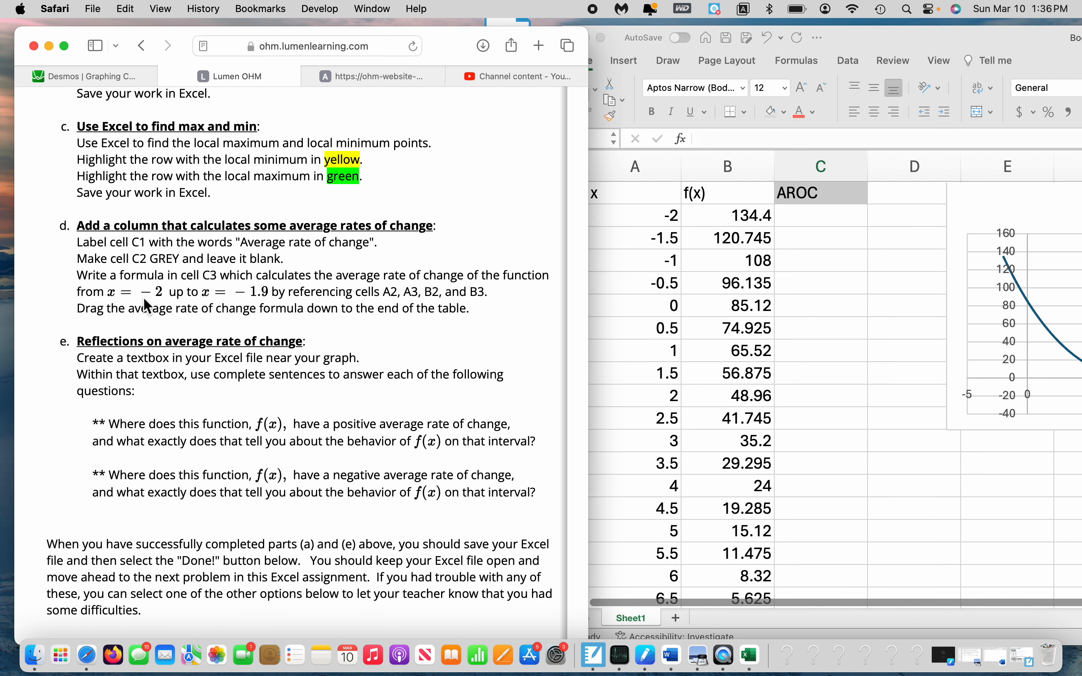
left_click_drag(110, 293, 272, 294)
left_click(677, 213)
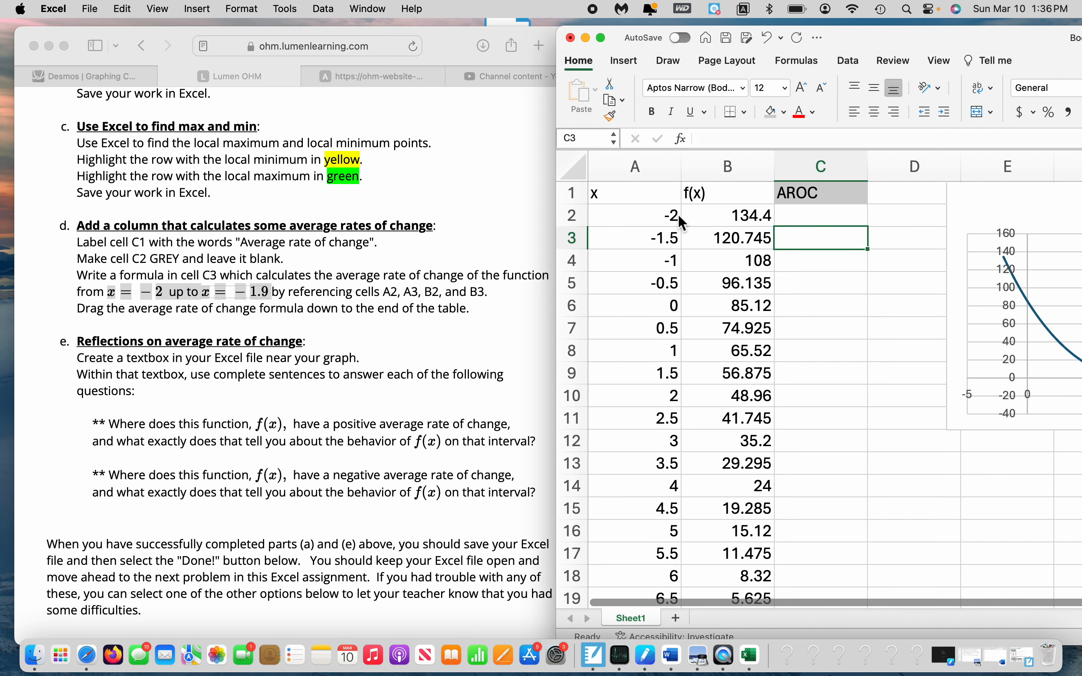
Compare the first two x values with the assigned interval, and set cell A3 to -1.9
left_click(675, 219)
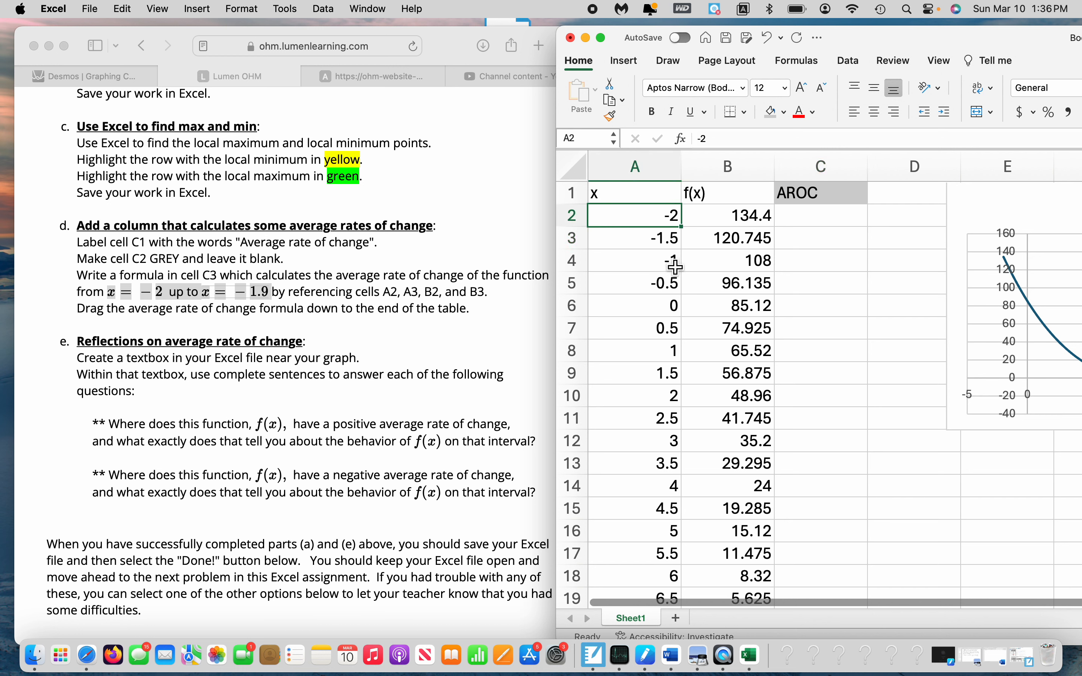
left_click(673, 240)
left_click(674, 216)
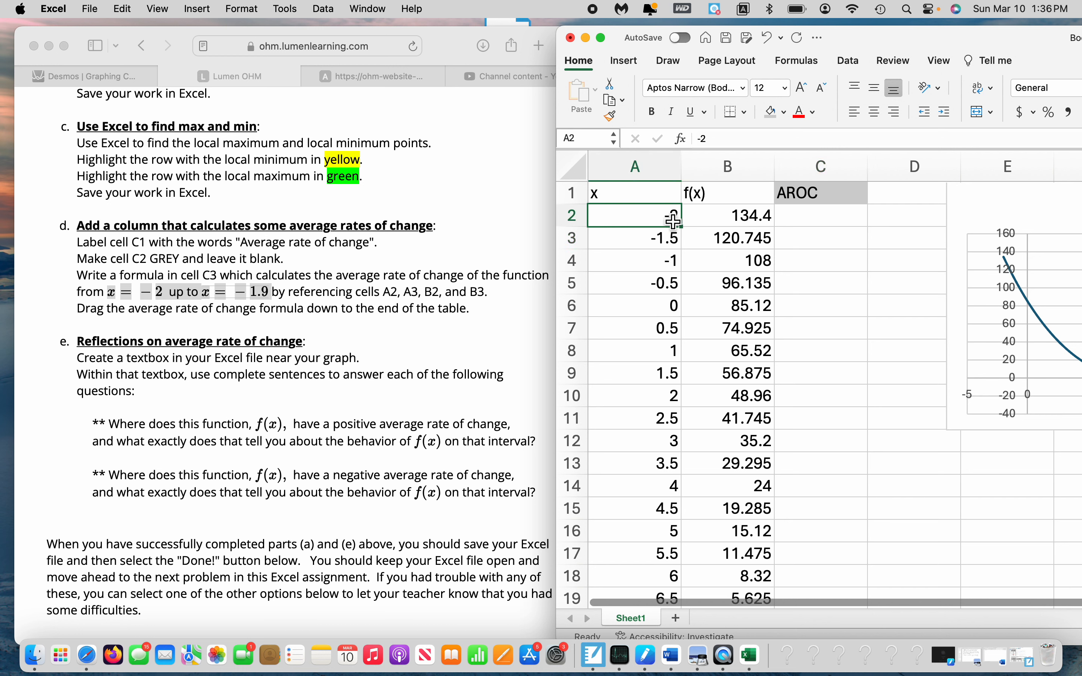
left_click(673, 241)
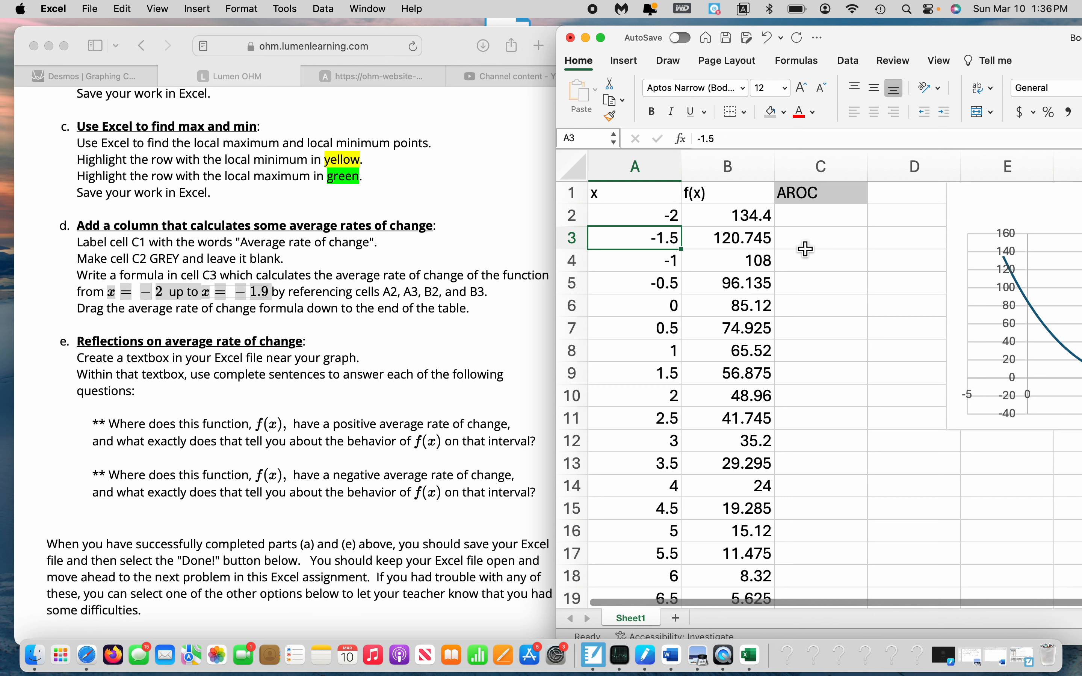
left_click(667, 223)
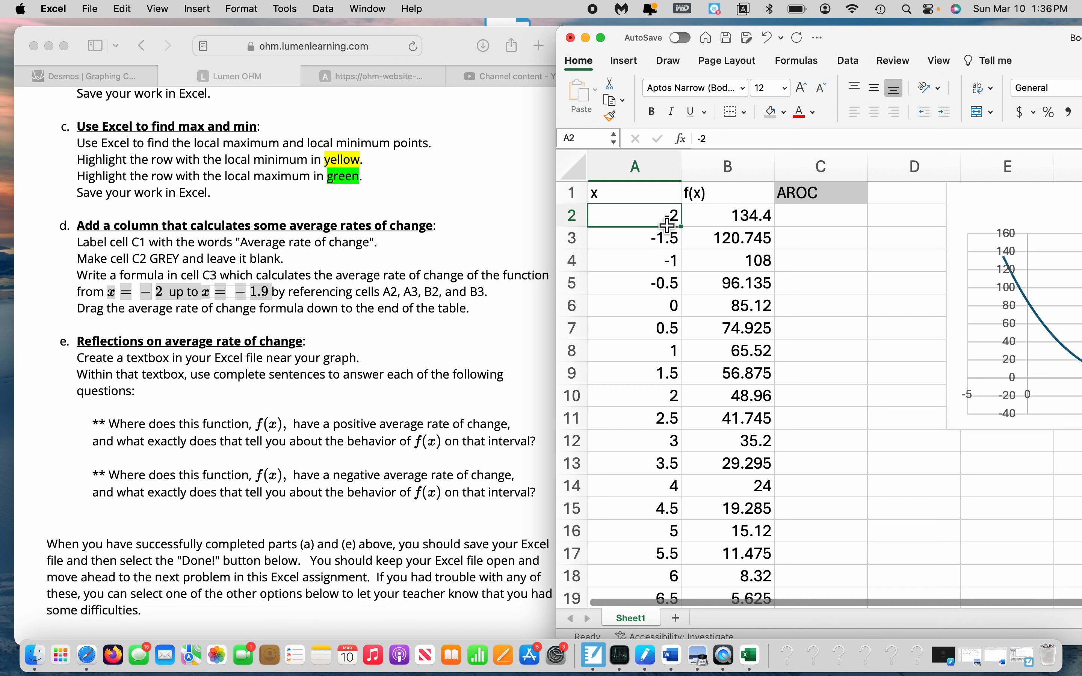
left_click(668, 240)
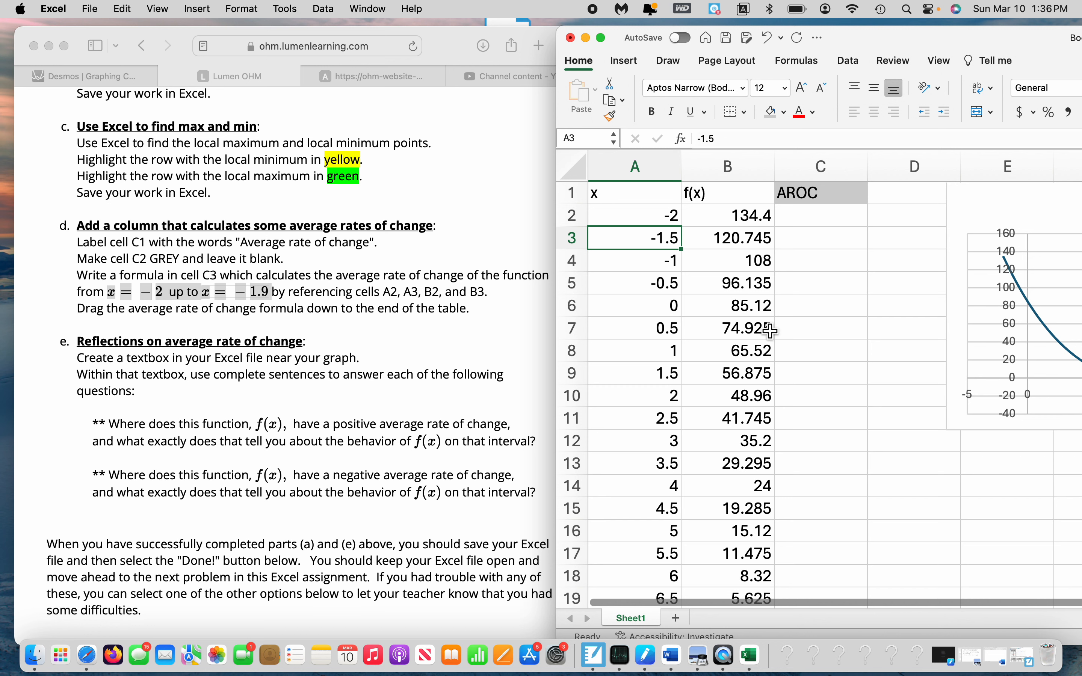
type("-1")
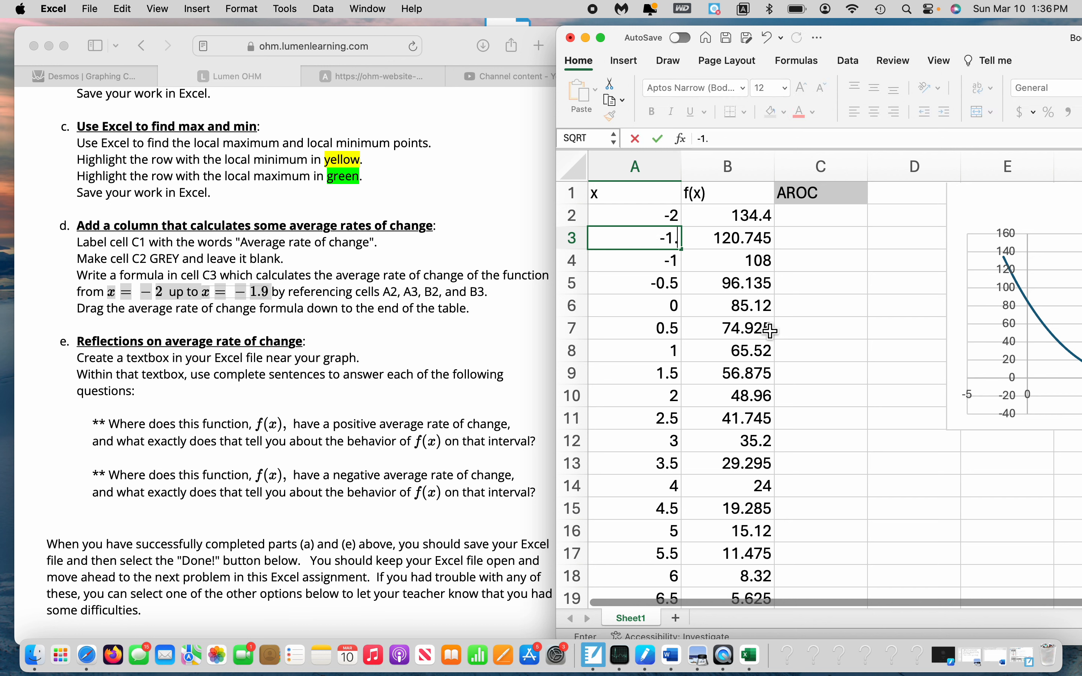
key("Return")
Enter the average rate of change formula =(B3-B2)/(A3-A2) in cell C3
left_click(811, 243)
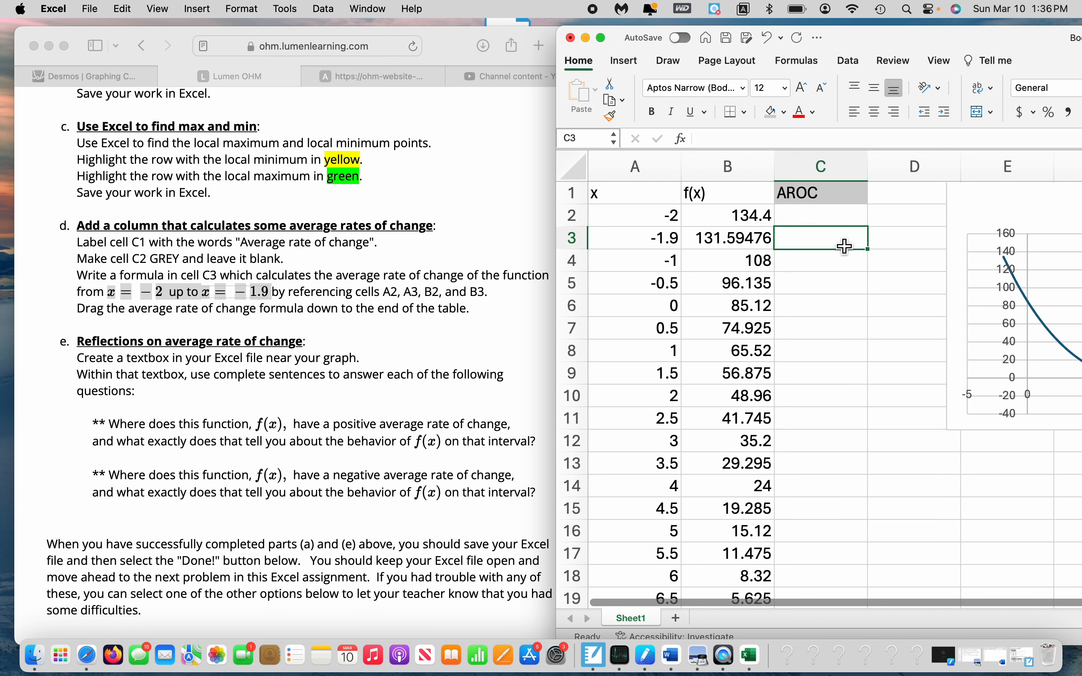
type("=(")
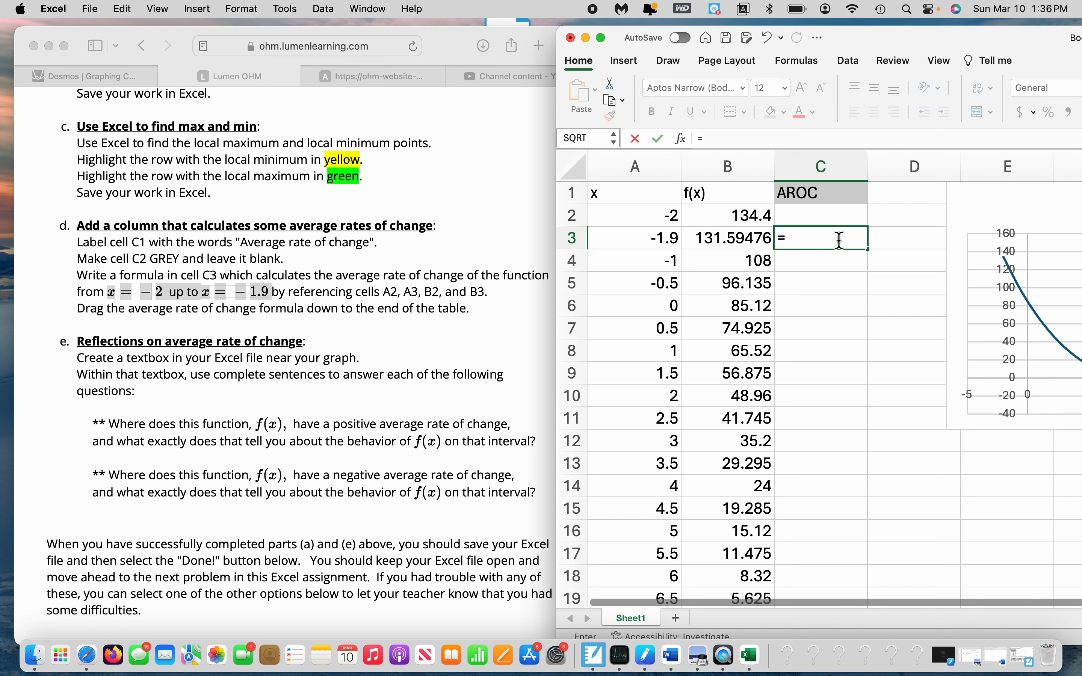
left_click(745, 242)
type("-")
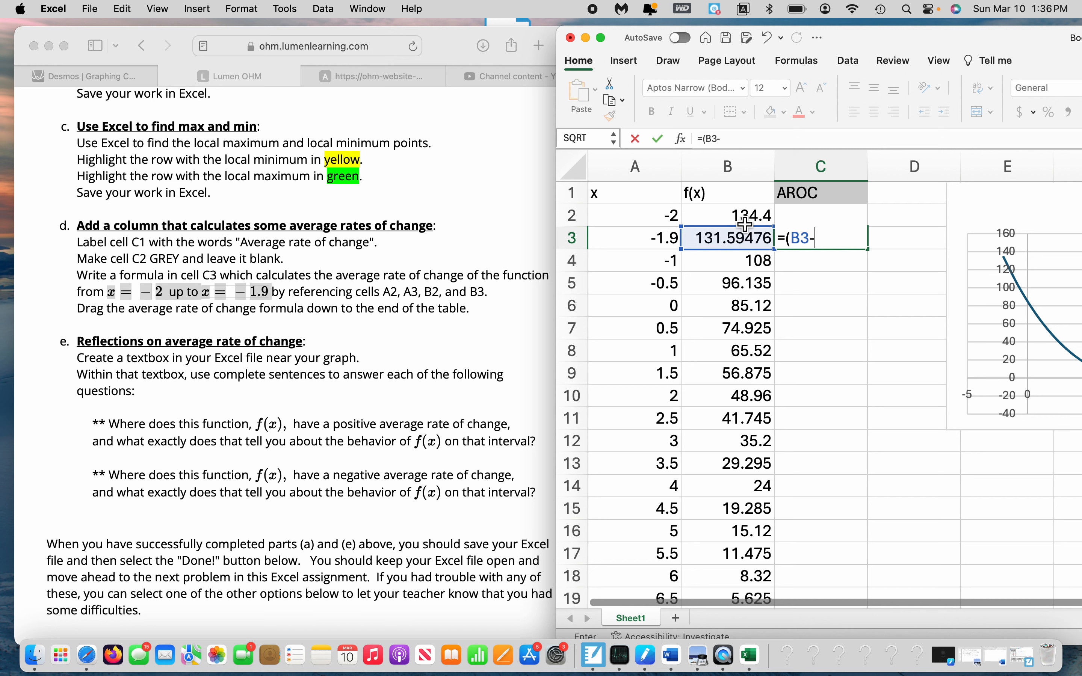
left_click(752, 218)
type(")/(")
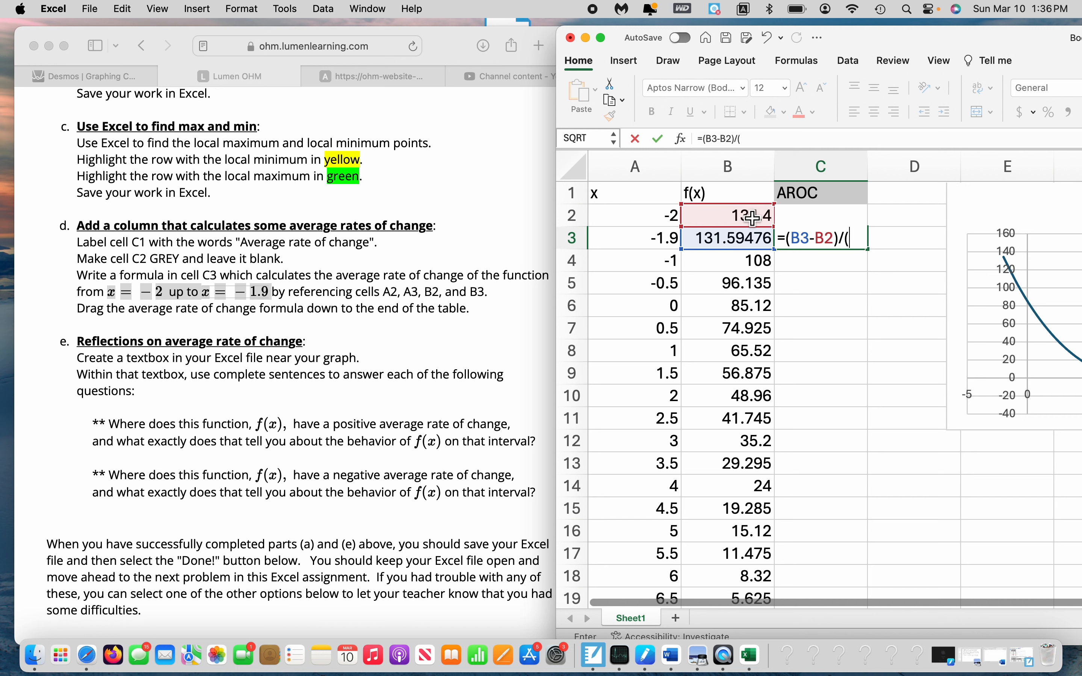
left_click(663, 242)
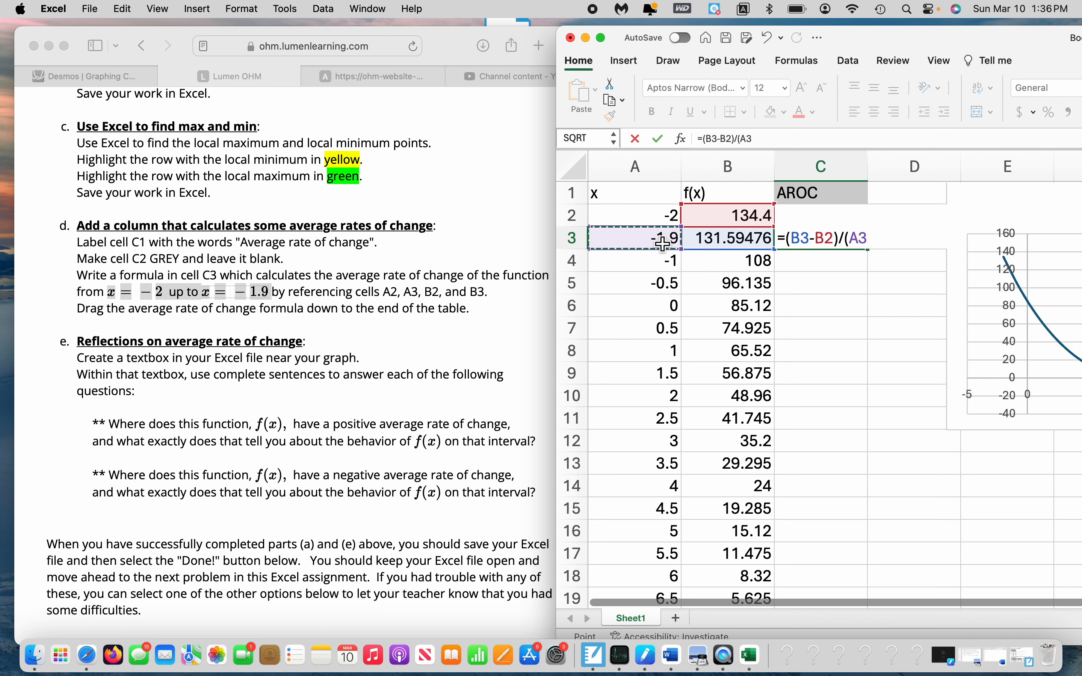
type("-")
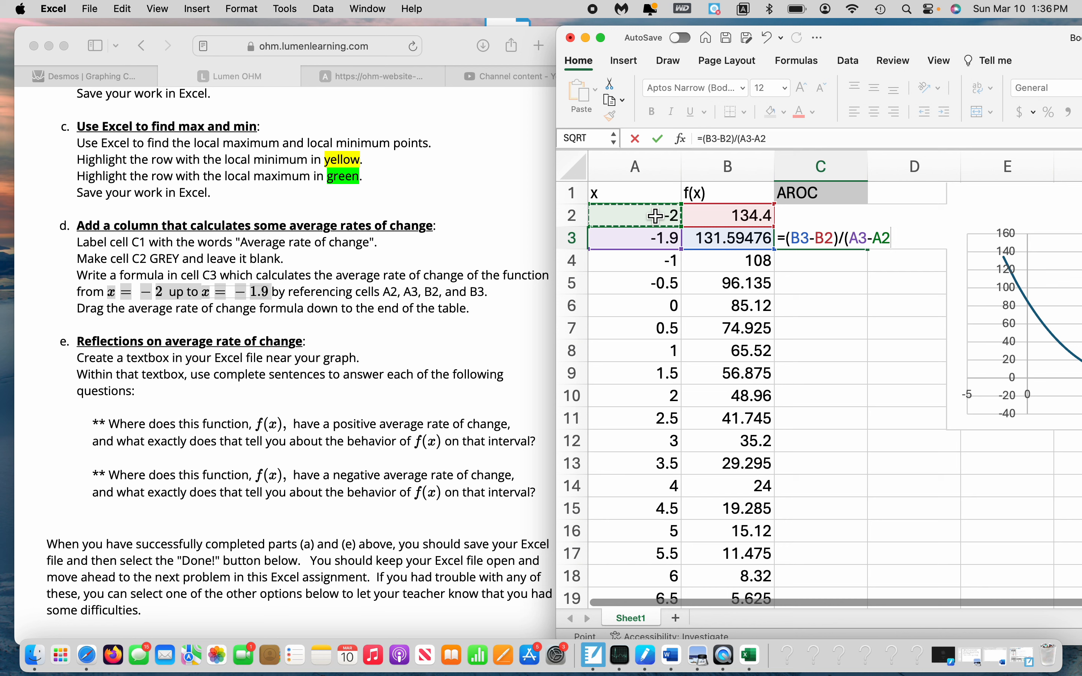
type(")")
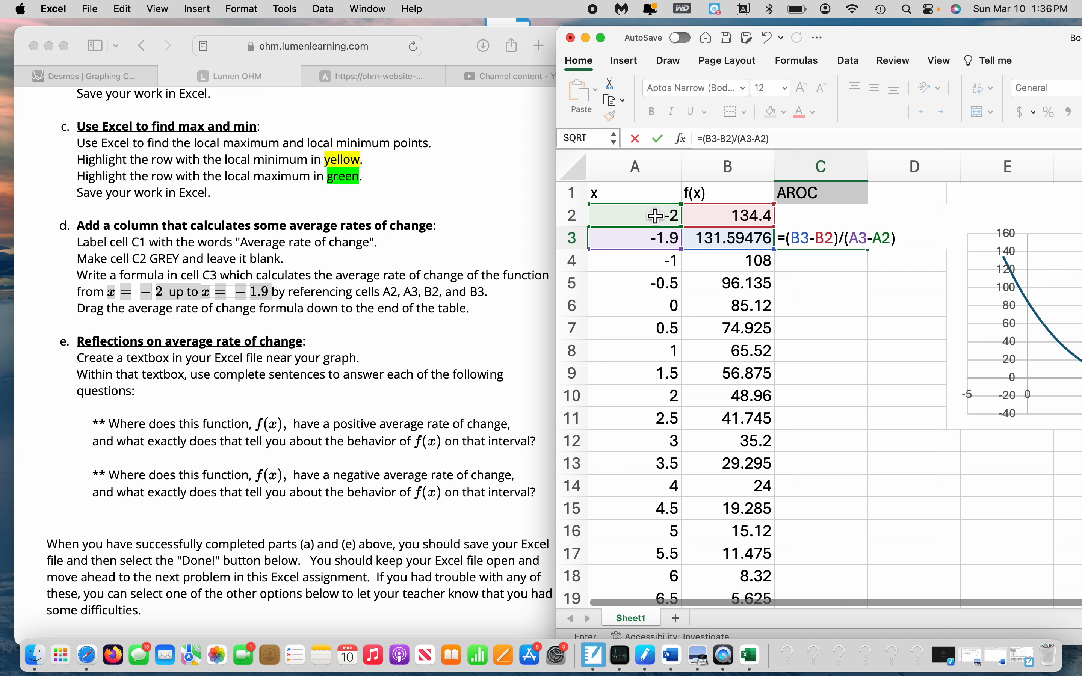
key("Return")
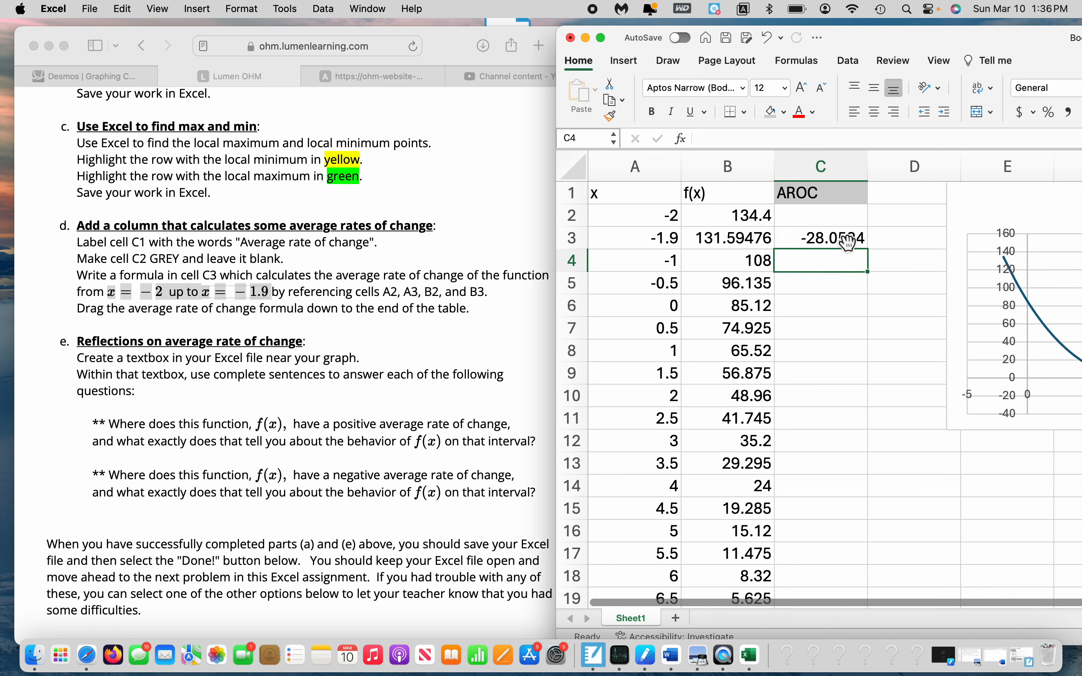
Fill the average rate of change formula from C3 down to the end of the table
left_click(842, 237)
double_click(872, 255)
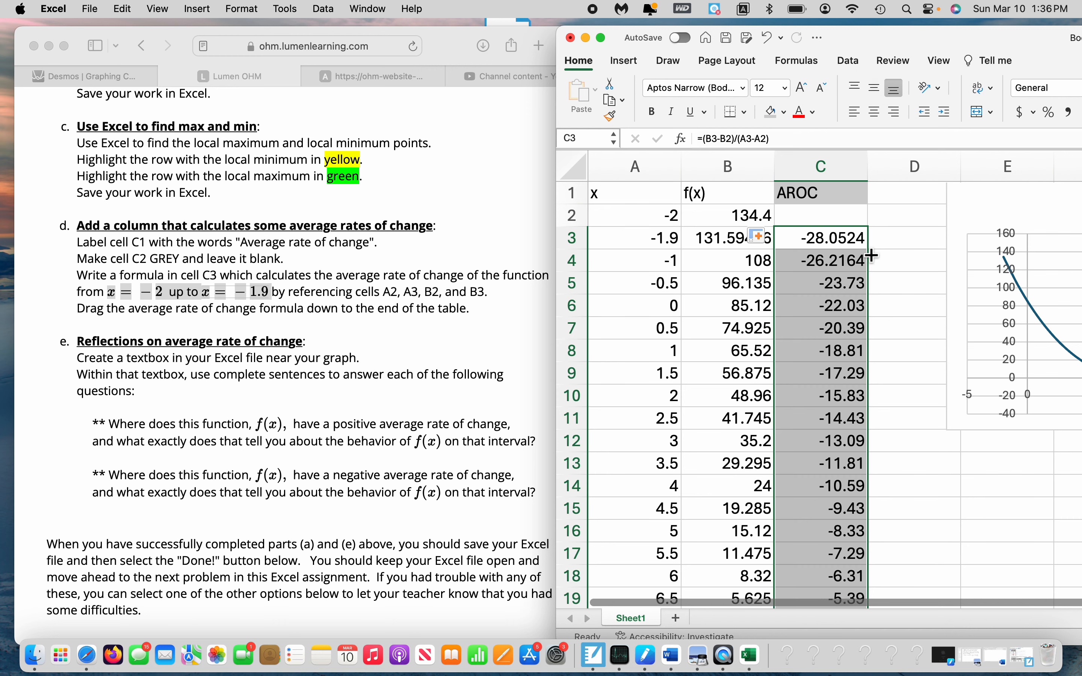
left_click_drag(1017, 43, 905, 41)
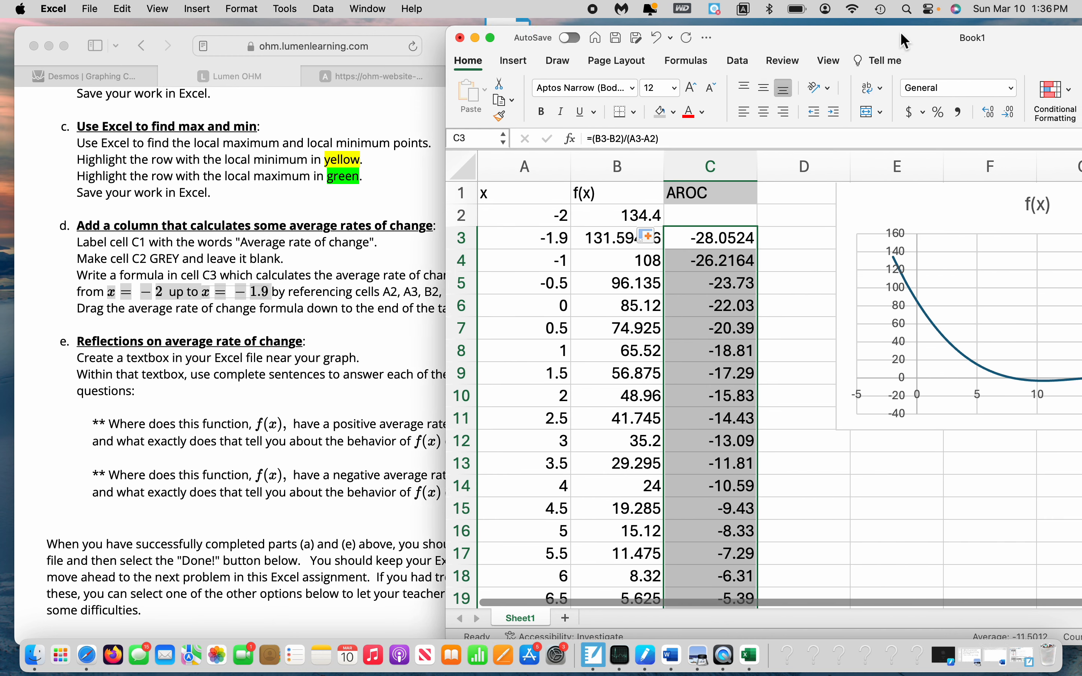
left_click_drag(721, 230, 733, 239)
left_click(735, 239)
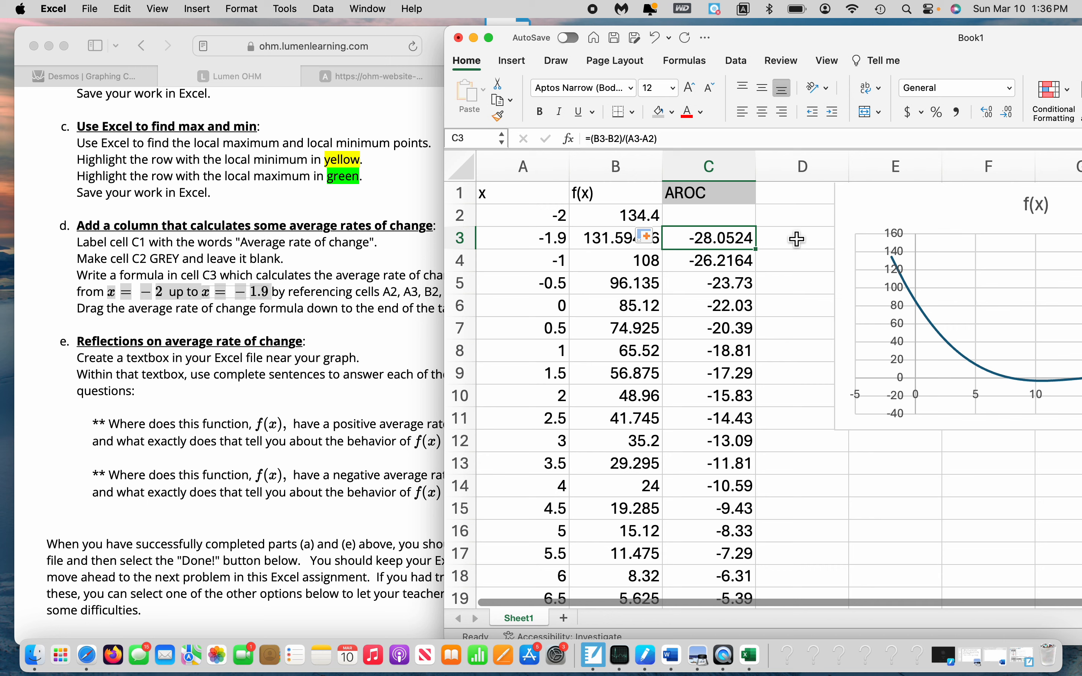
Read the part e reflection questions, and compare how the x and f(x) values change over rows 2 to 5
scroll(167, 431, "down", 4)
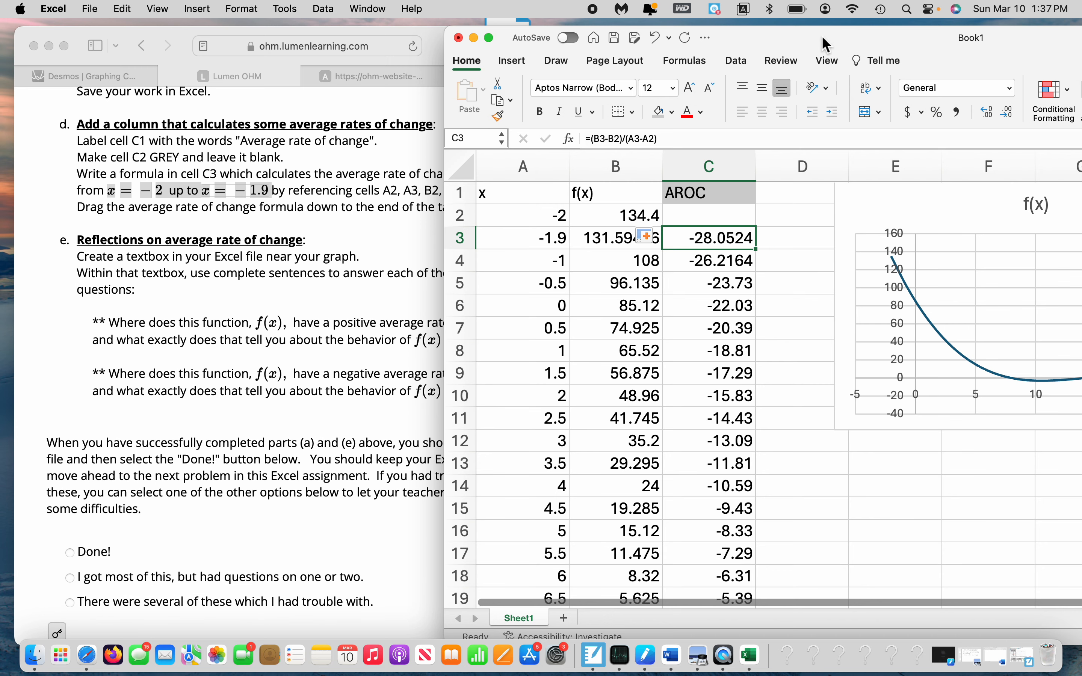
left_click_drag(826, 43, 931, 37)
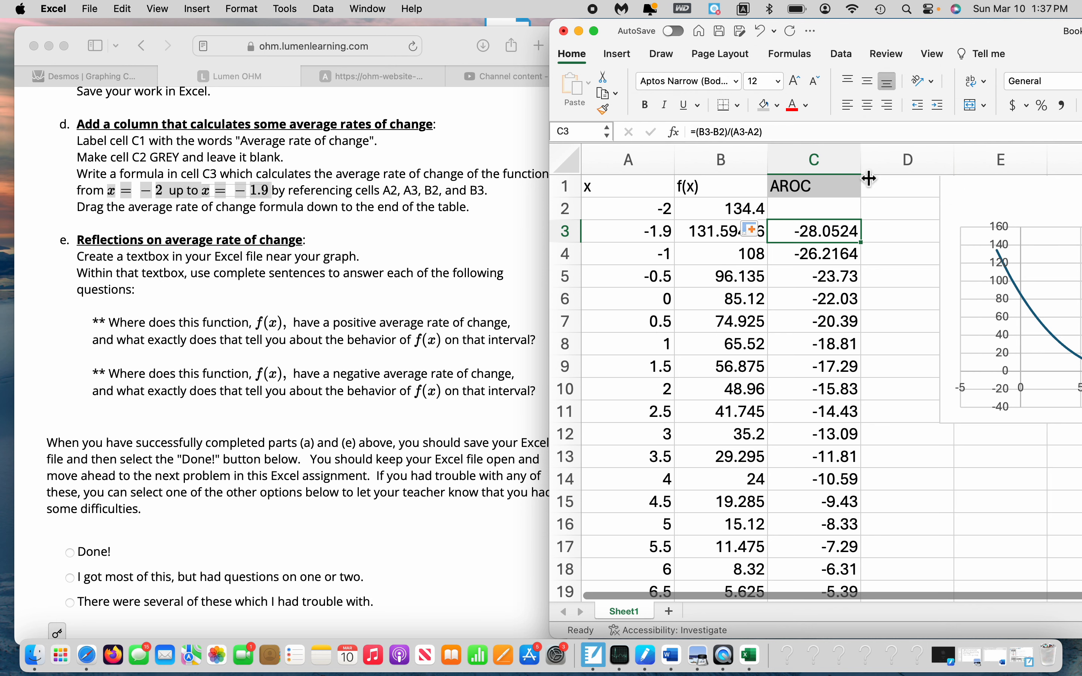
left_click_drag(1037, 41, 849, 36)
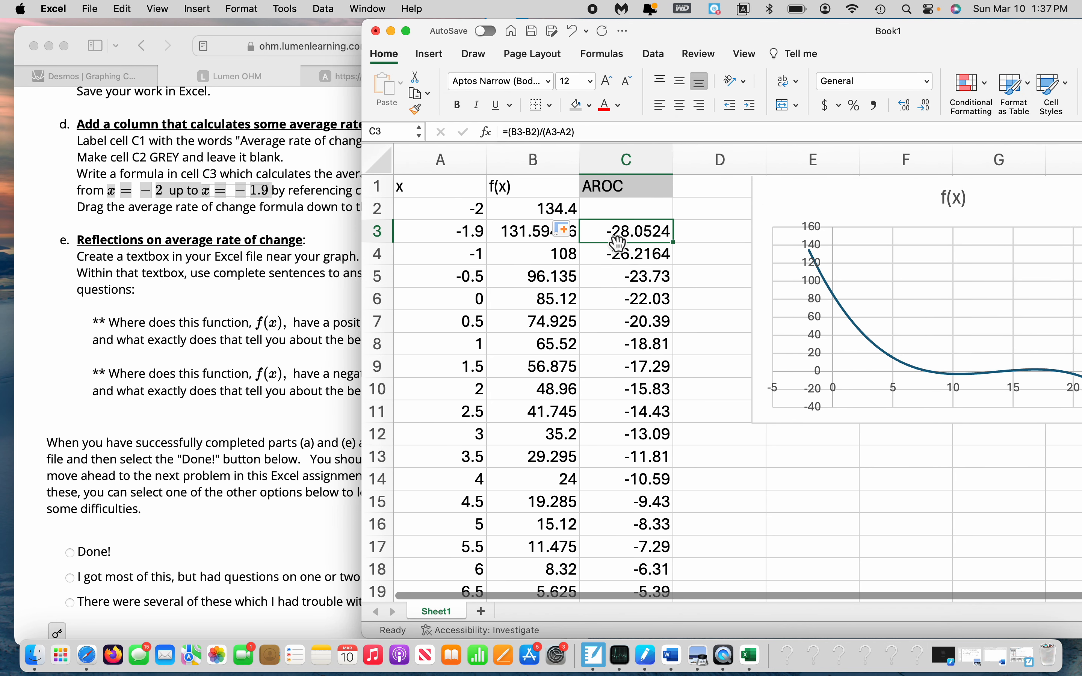
left_click(477, 214)
key("Down")
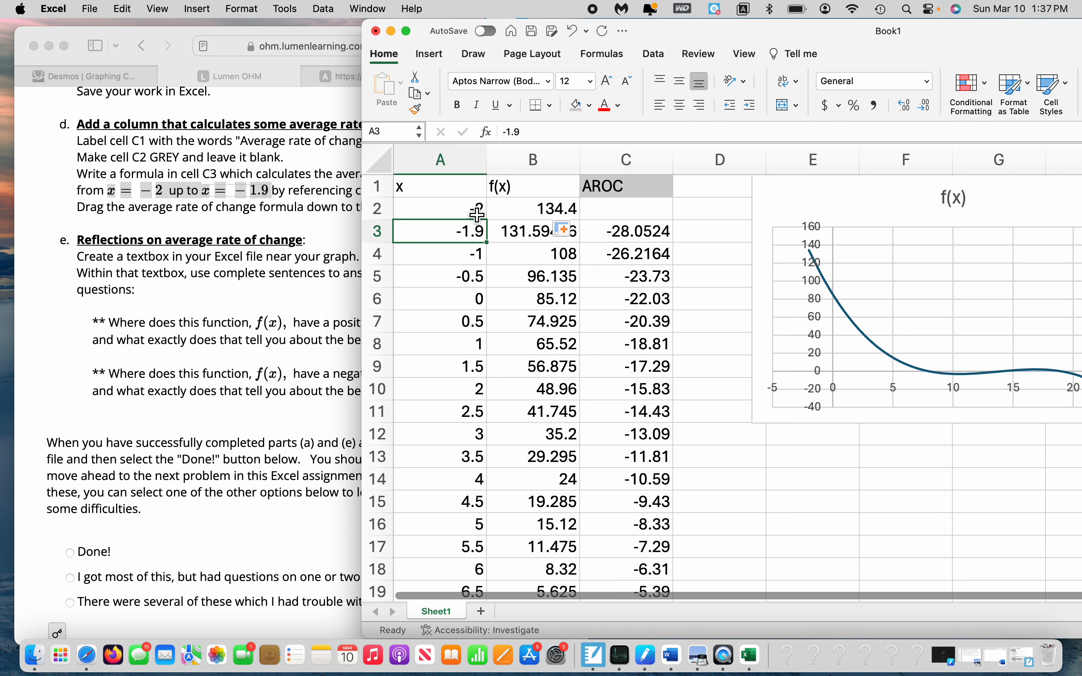
key("Down")
key("Down")
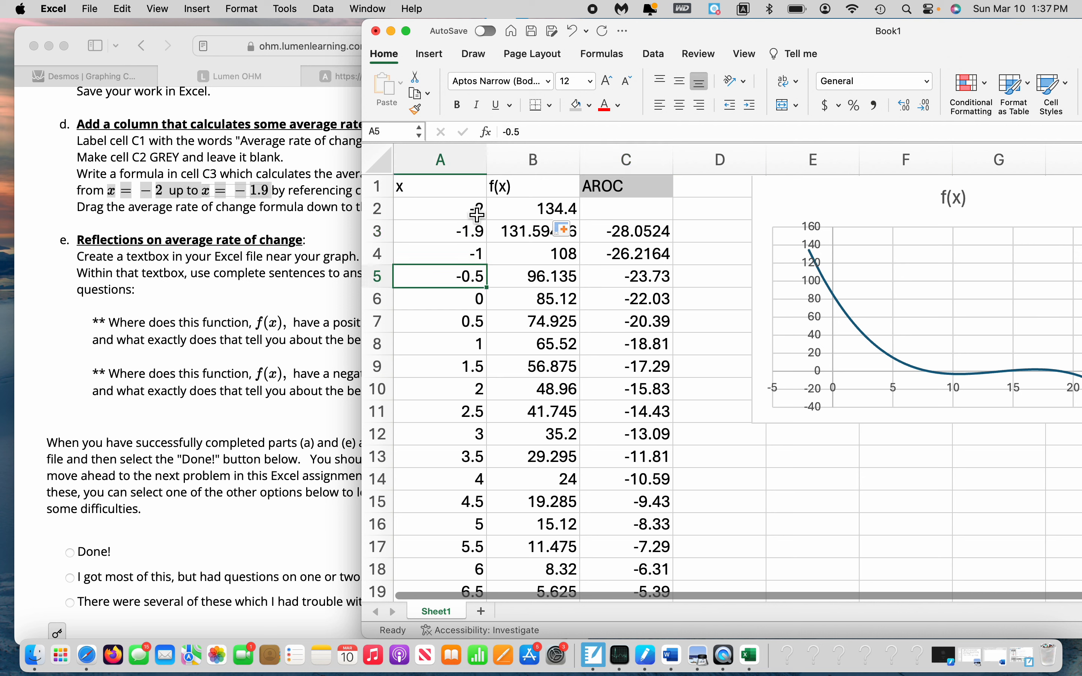
left_click(547, 219)
key("Down")
key("Down")
key("Down")
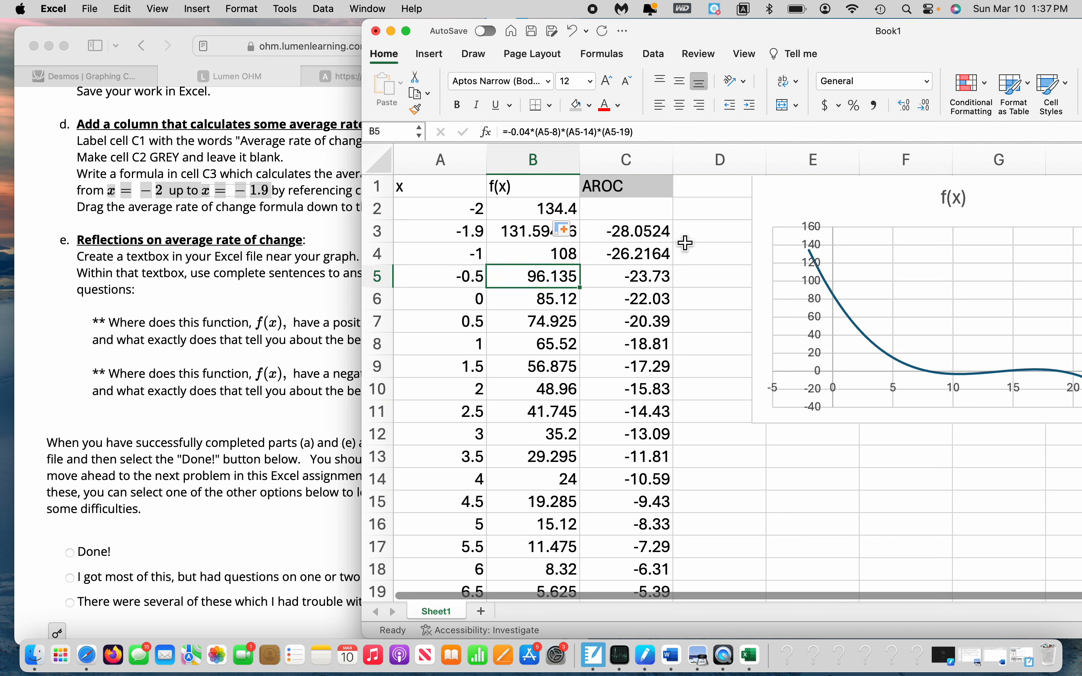
Label the row 3 average rate of change by entering "Dec" in cell D3, and reselect that cell
left_click(668, 238)
left_click(736, 239)
left_click(656, 242)
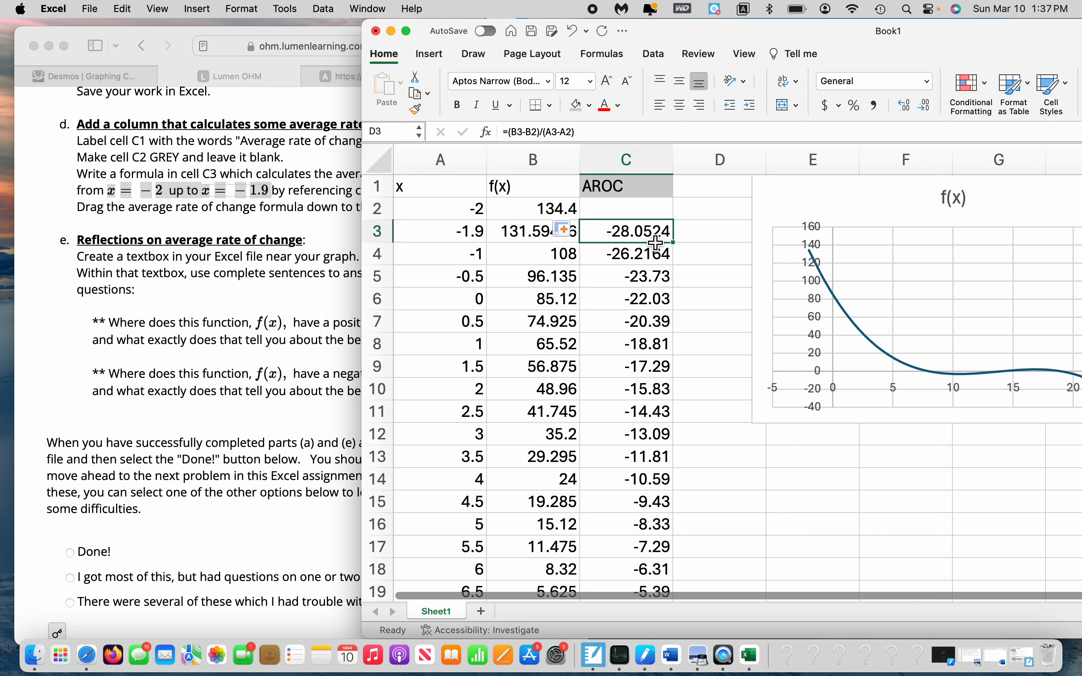
left_click(723, 233)
type("Dec")
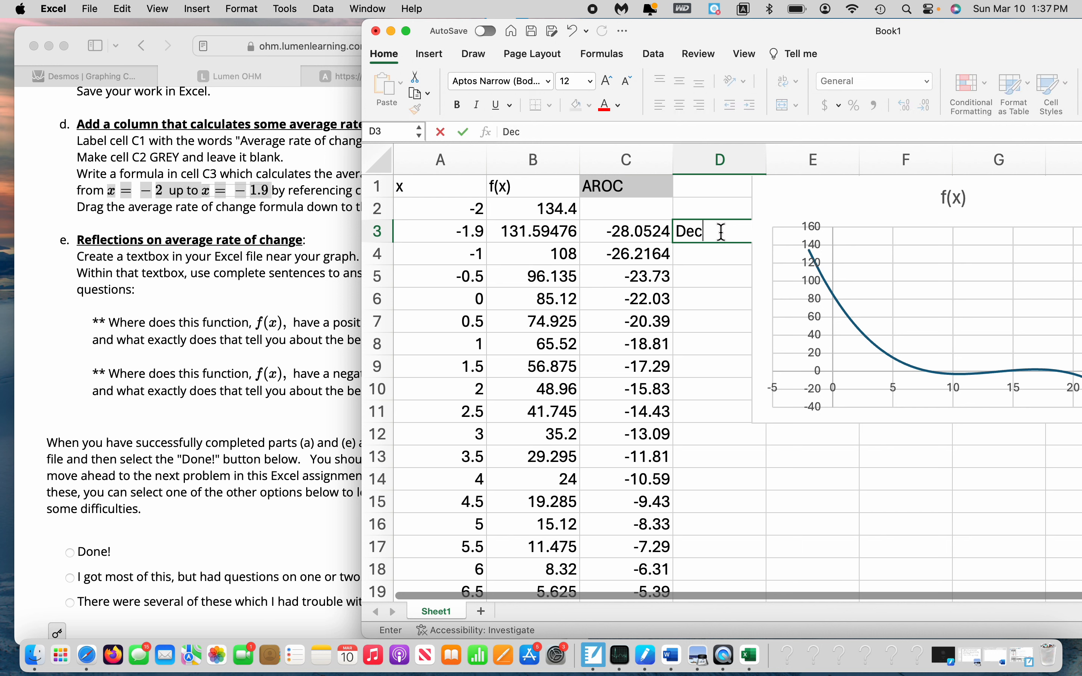
left_click(722, 235)
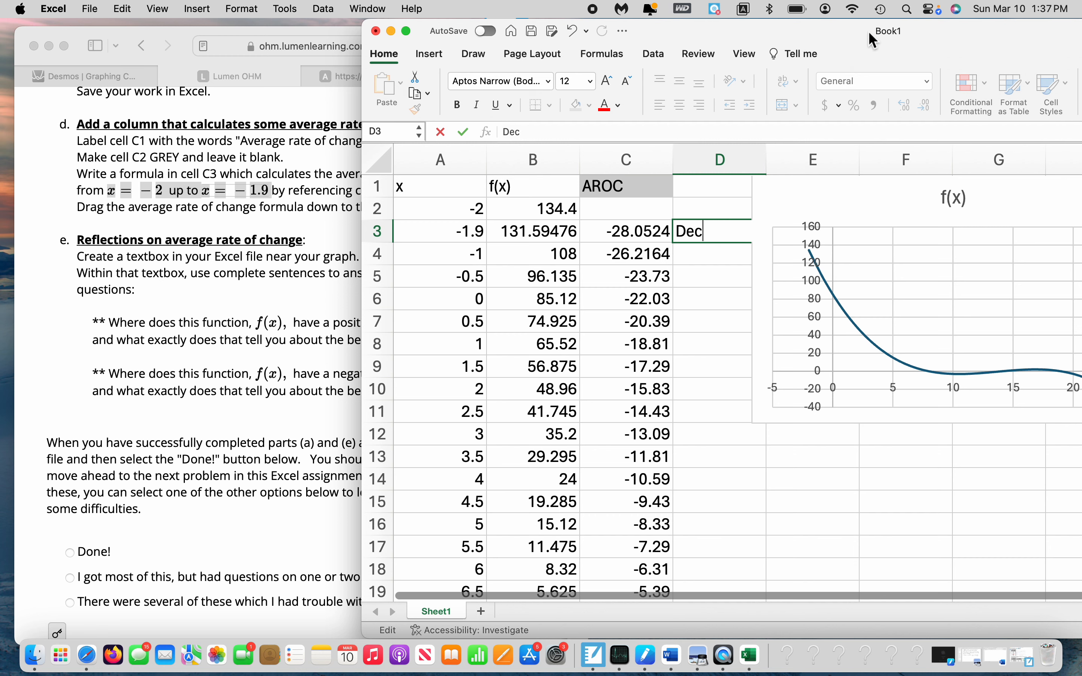
left_click_drag(851, 43, 735, 41)
key("Return")
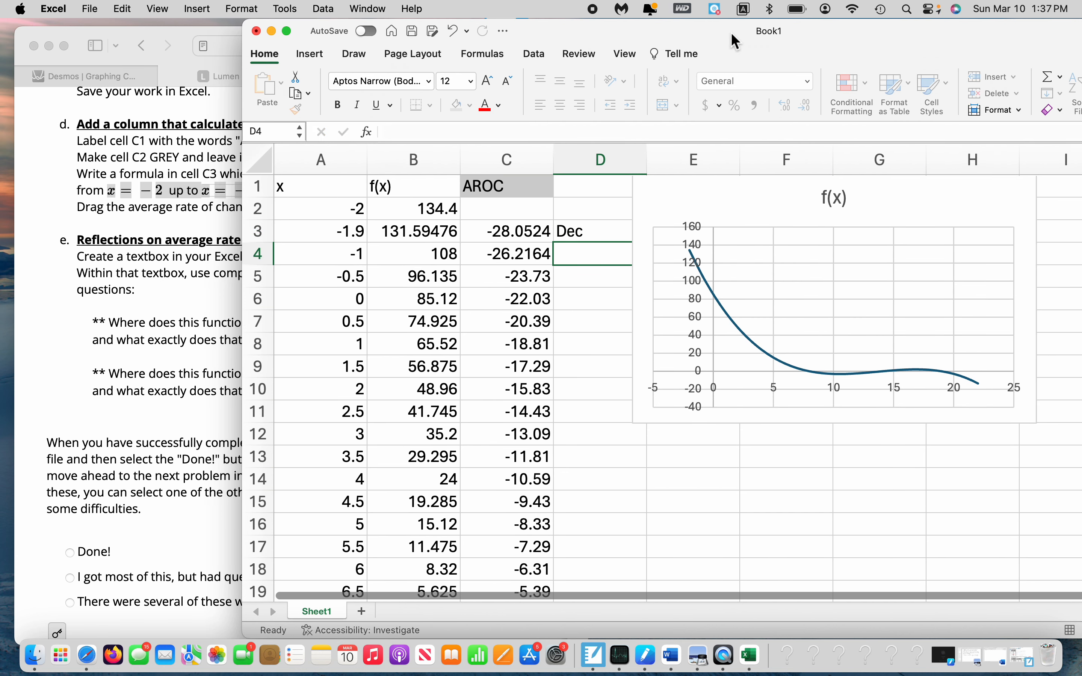
left_click(576, 239)
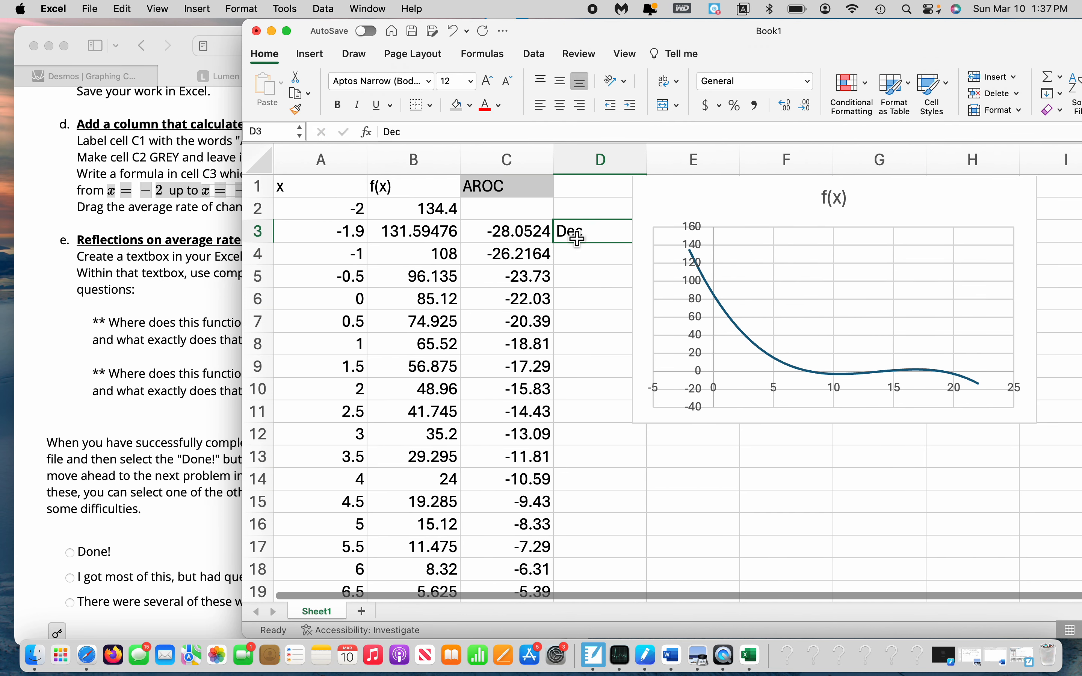
Move the f(x) chart one column to the right to uncover column D, and select cell D3
key("Down")
key("Down")
key("Down")
key("Down")
key("Down")
key("Down")
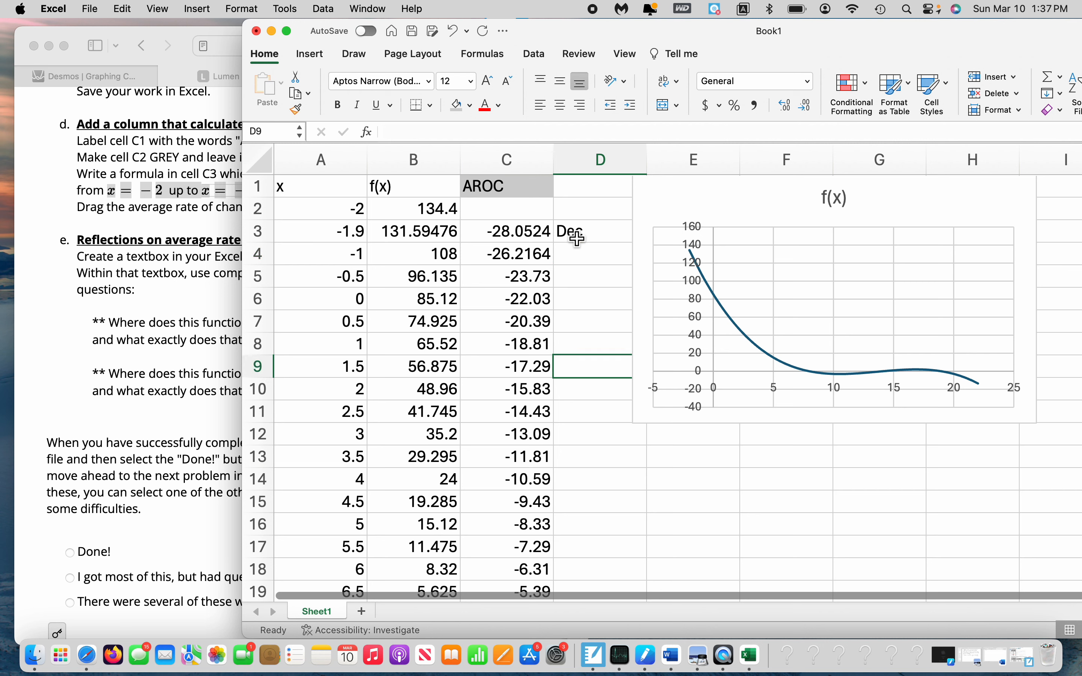
left_click(583, 240)
left_click_drag(714, 204, 807, 204)
left_click(634, 230)
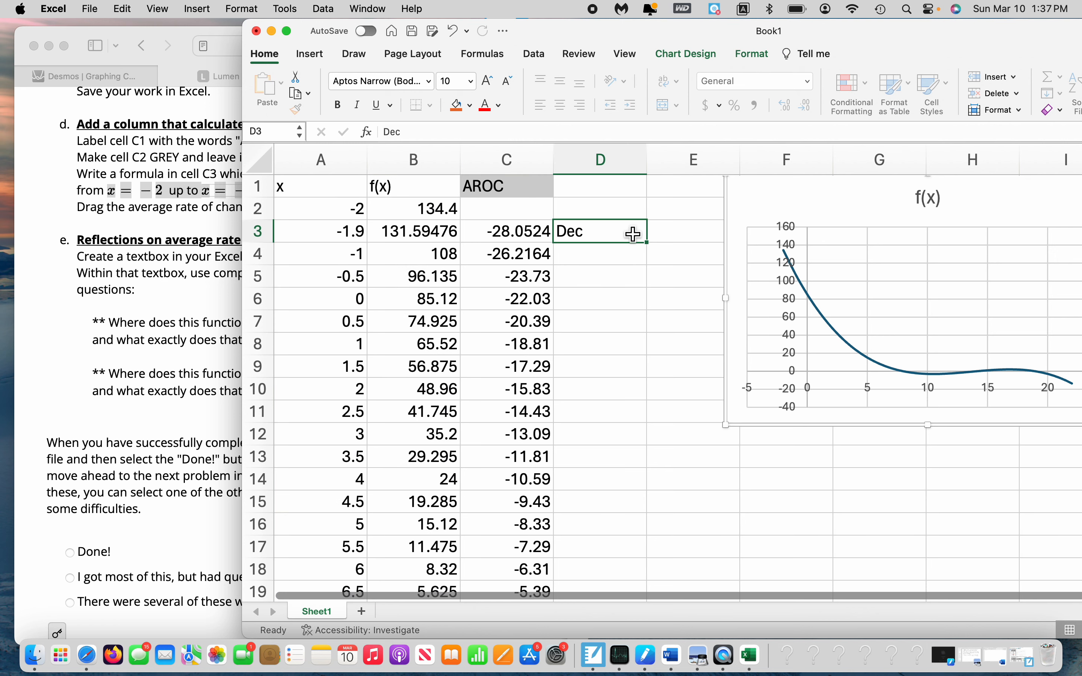
Try filling "Dec" down column D from D3, and replace the D3 label with "decreasing"
left_click_drag(653, 249, 639, 420)
left_click_drag(581, 232, 634, 233)
type("decreasing")
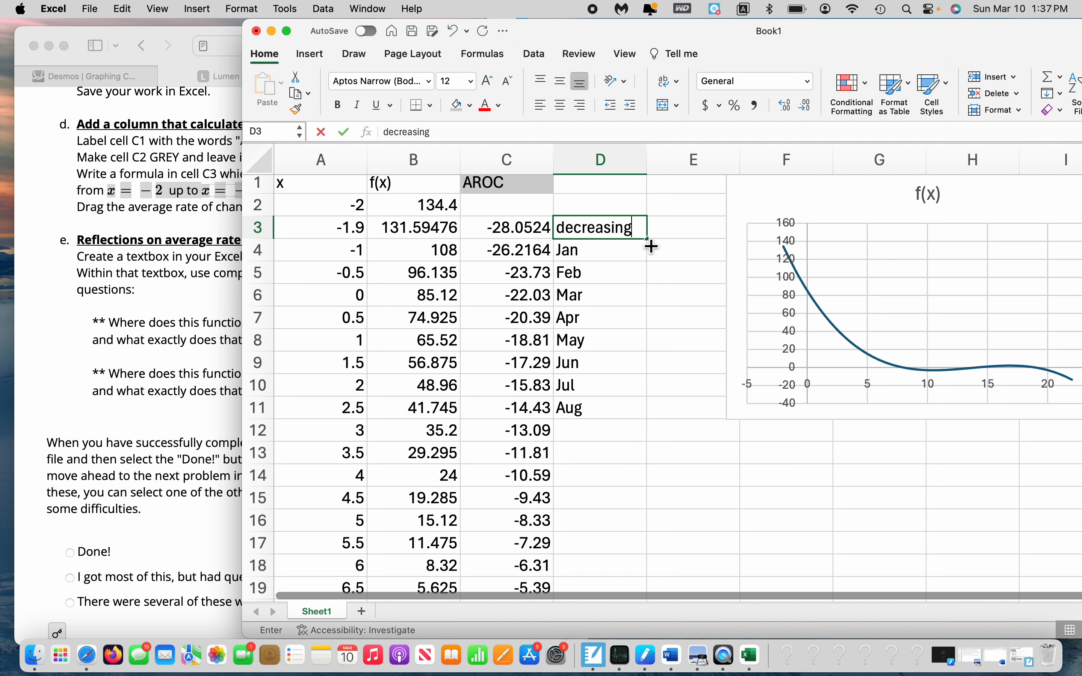
key("Return")
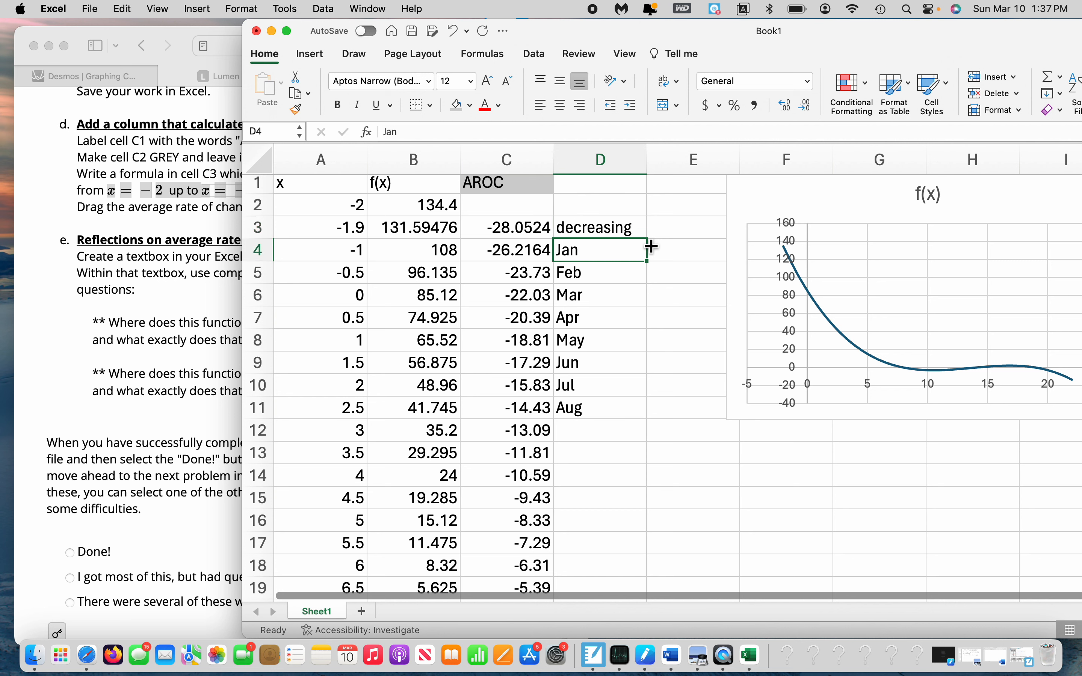
Fill the "decreasing" label from D3 down to D11
key("Up")
left_click_drag(650, 246, 645, 397)
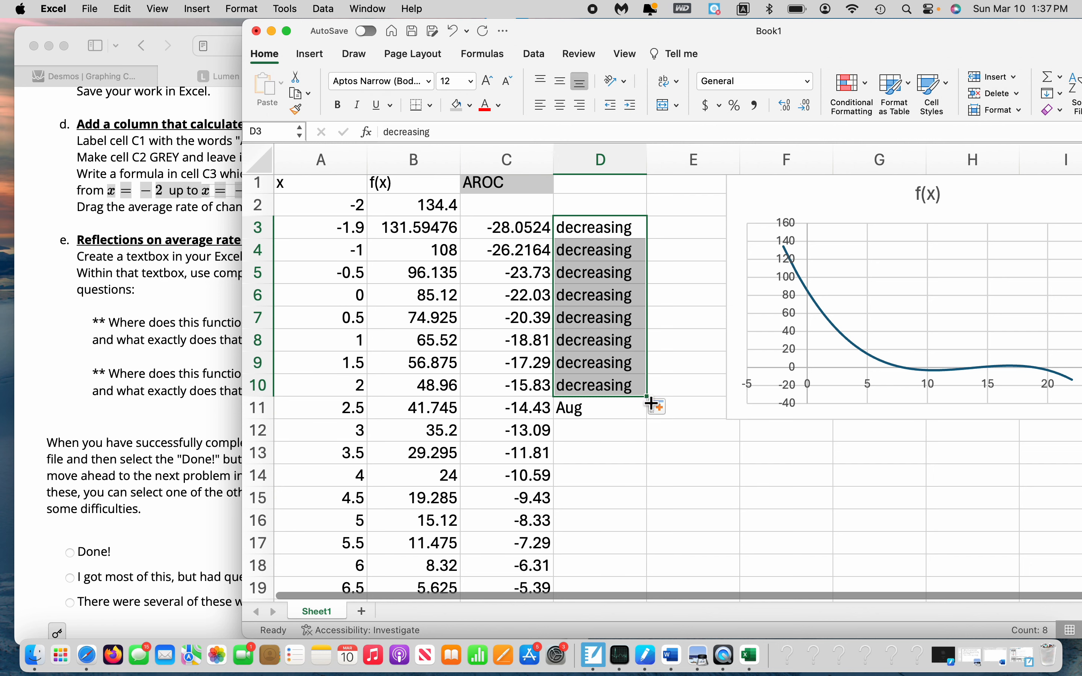
left_click_drag(651, 403, 649, 418)
Check the average rates of change down column C from row 17 through the rows around the highlighted minimum
scroll(604, 480, "down", 5)
left_click(533, 375)
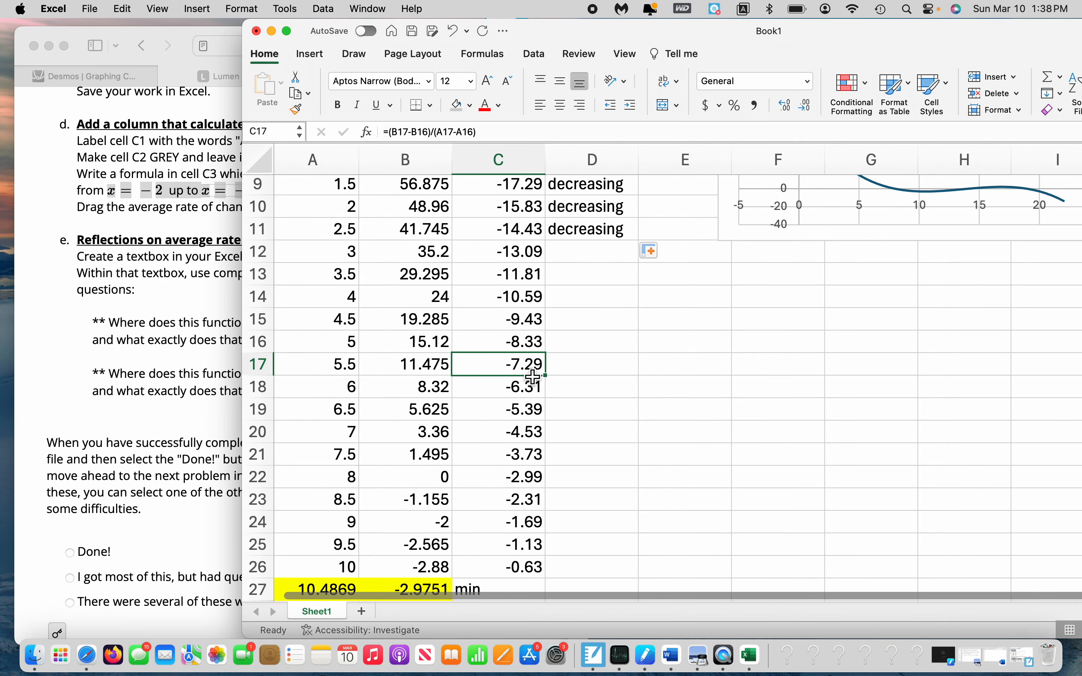
key("Down")
key("Down")
key("Down")
key("Down")
key("Down")
key("Down")
key("Down")
key("Down")
key("Down")
key("Down")
key("Down")
key("Down")
key("Down")
key("Down")
key("Down")
key("Down")
key("Down")
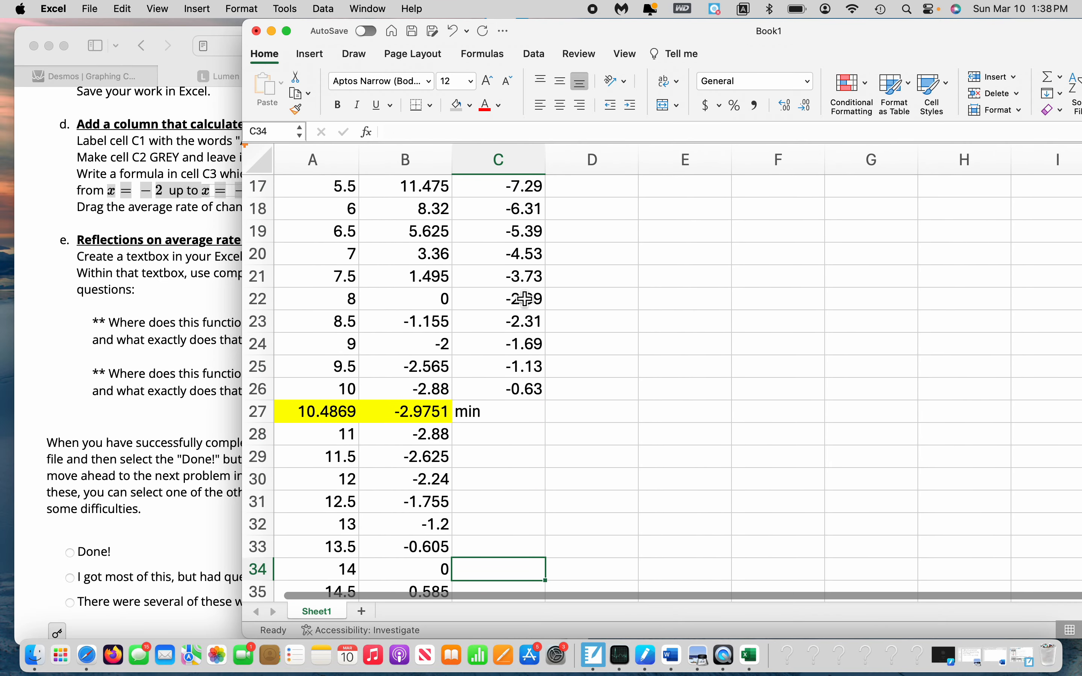
Move the "min" label out of the average rate of change column, from C27 to E27
left_click(489, 419)
key("Delete")
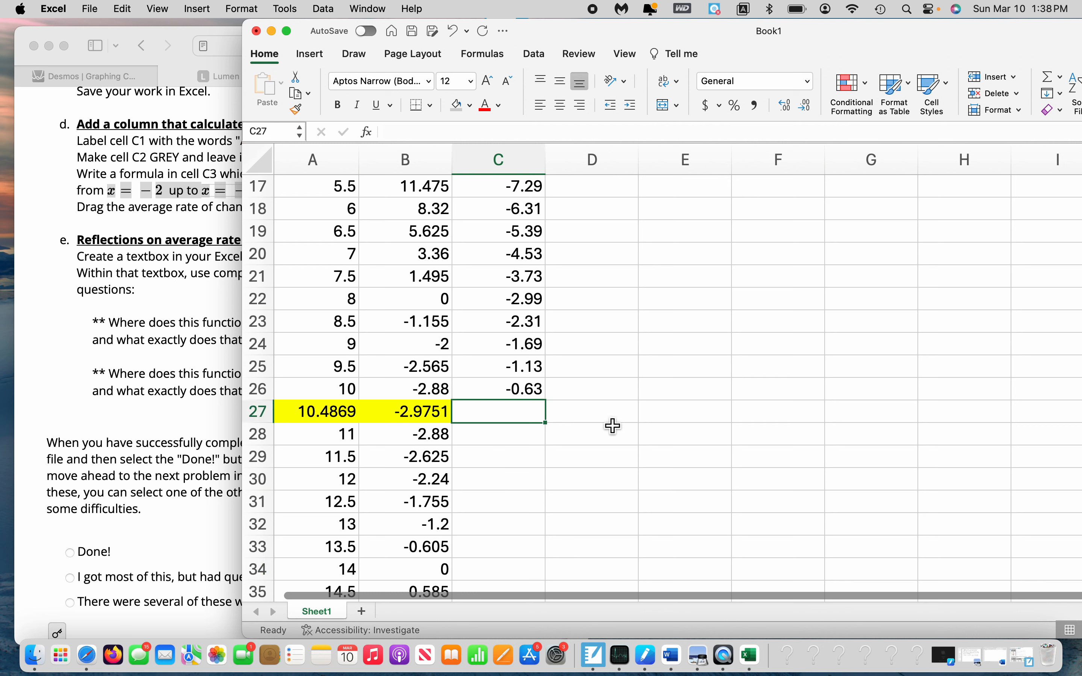
left_click(682, 424)
type("min")
key("Return")
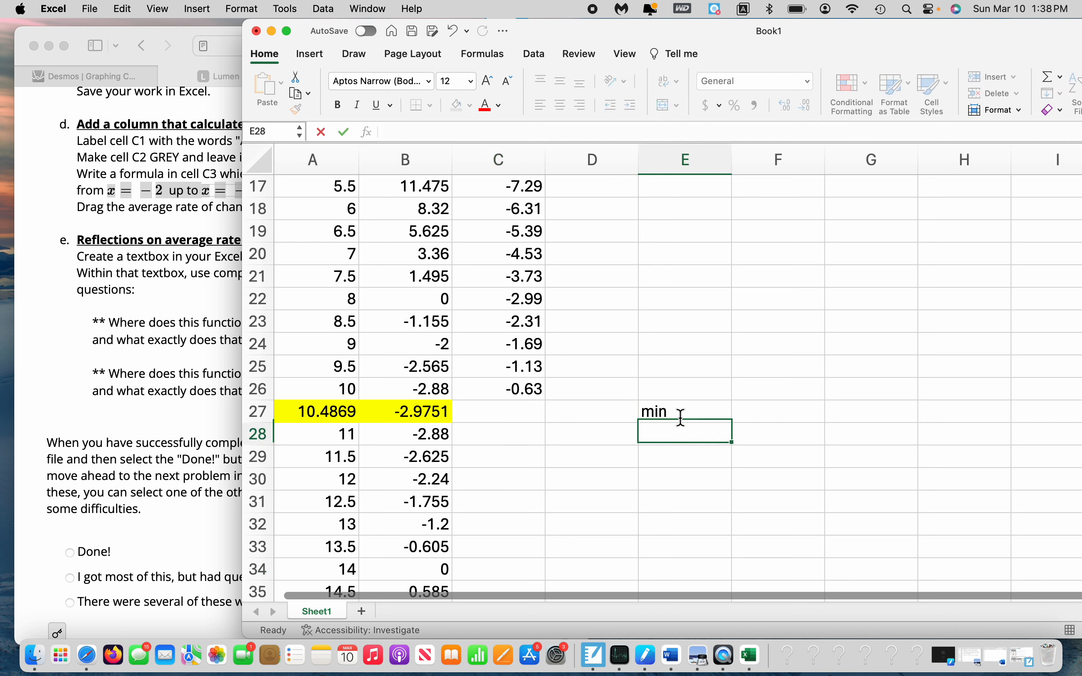
Fill the average rate of change formula from C26 down to C39
left_click(538, 393)
left_click_drag(549, 406, 552, 405)
scroll(553, 406, "down", 5)
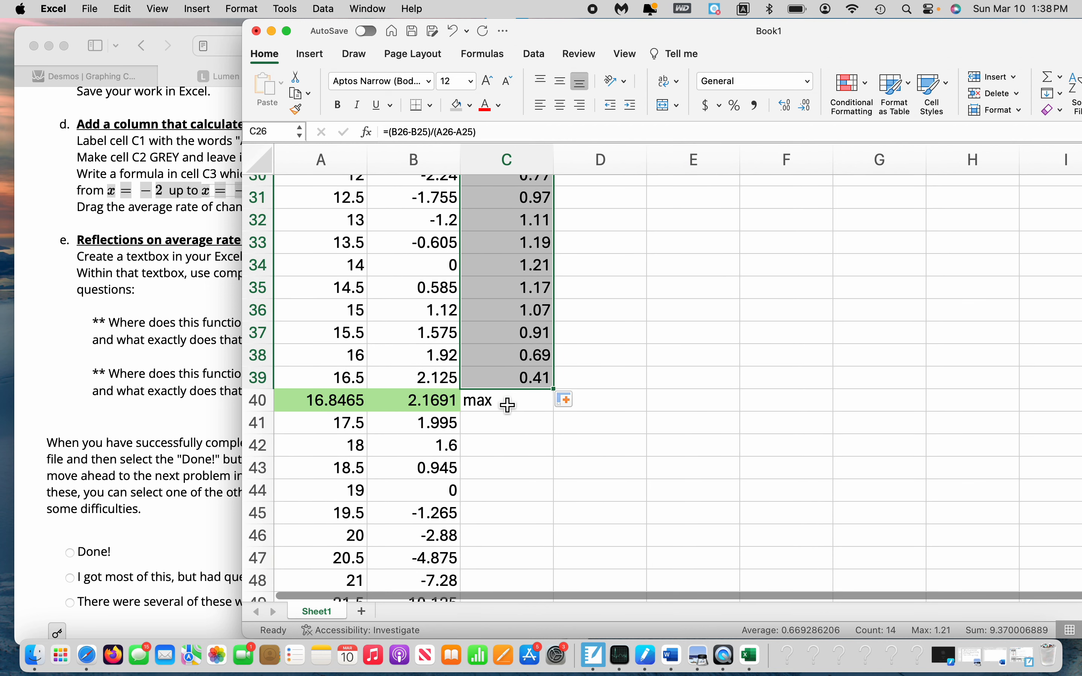
Move the "max" label from C40 to E40, and fill the average rate of change formula from C39 to C50
left_click(506, 406)
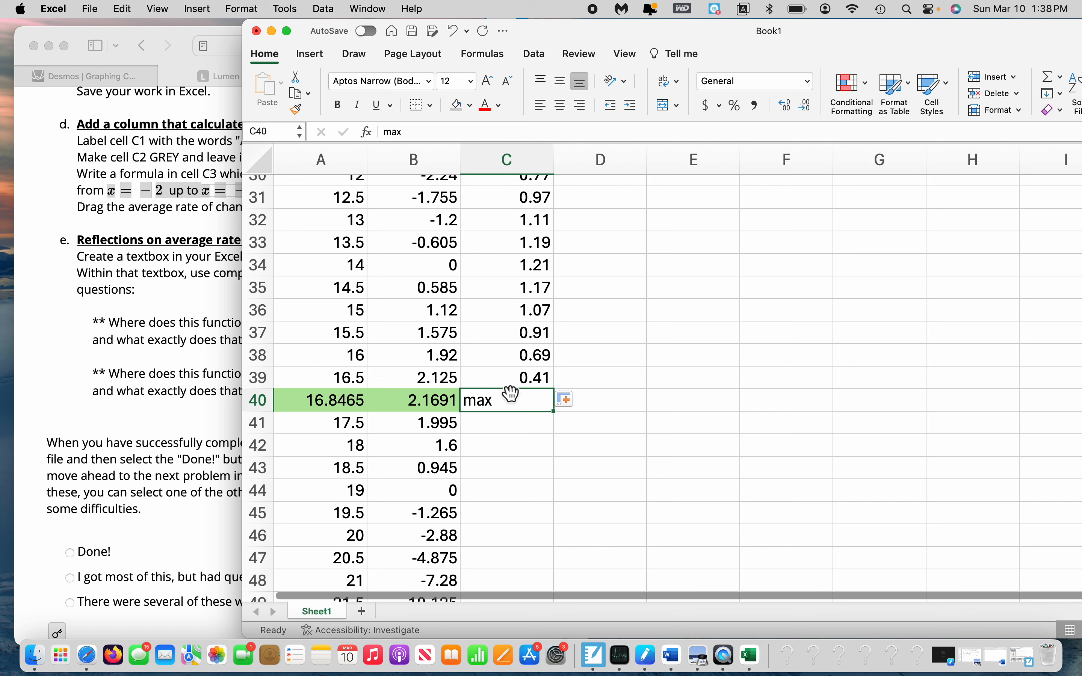
left_click_drag(511, 394, 671, 398)
left_click(553, 386)
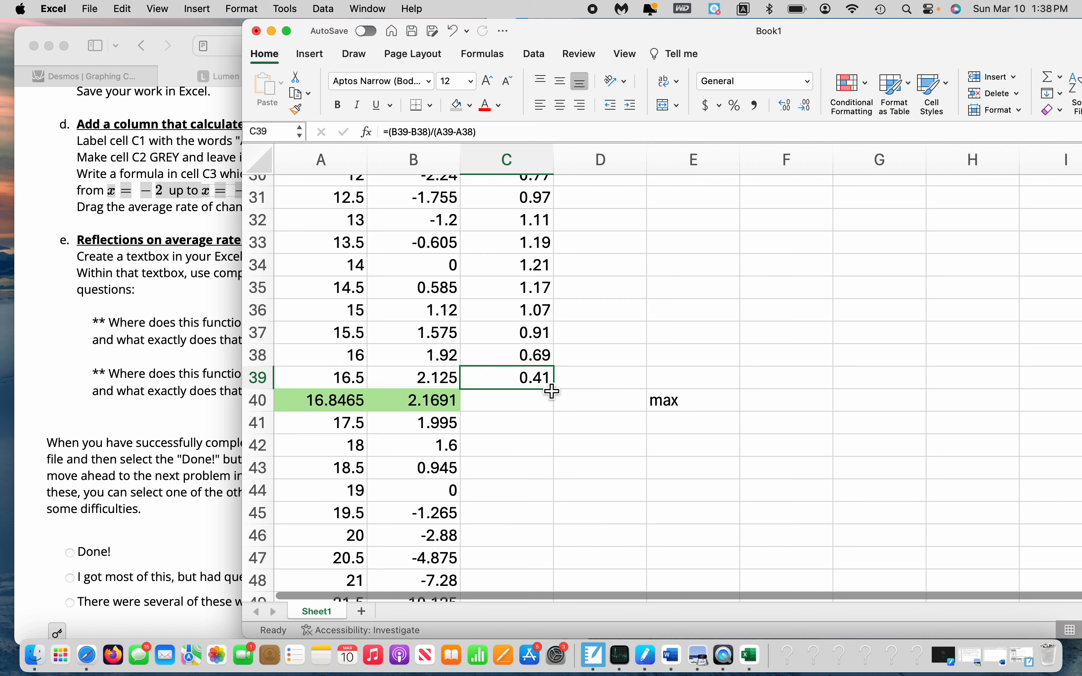
double_click(555, 390)
Examine the average rates of change in column C from row 12 to row 28 to find where their sign changes
scroll(625, 411, "up", 10)
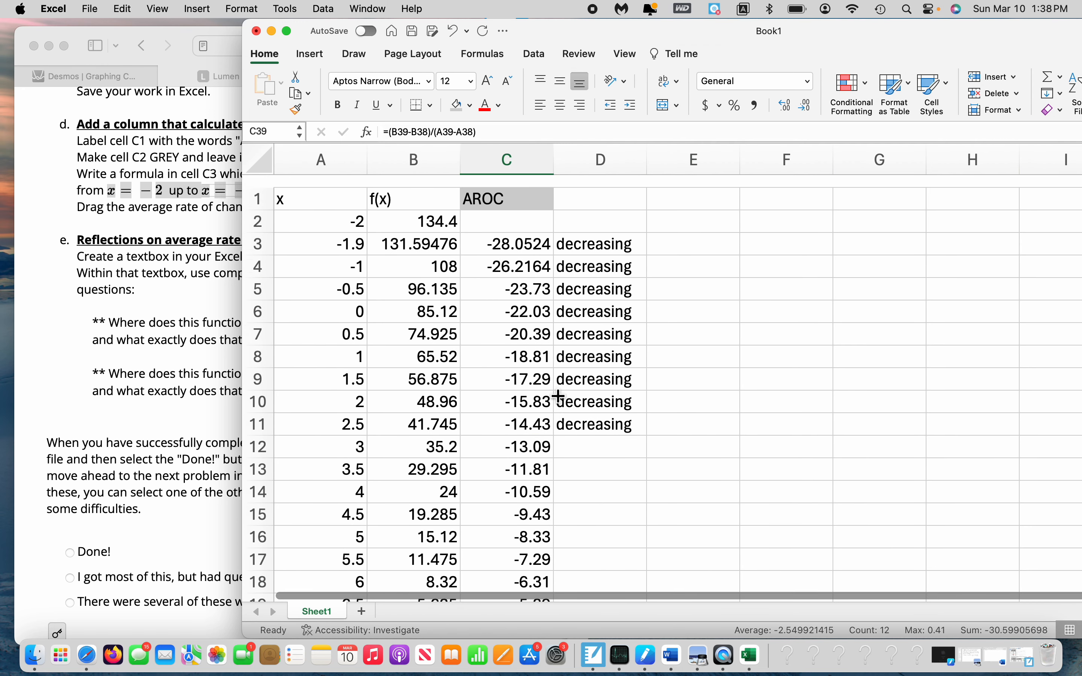
scroll(635, 415, "down", 2)
scroll(637, 418, "down", 1)
left_click(540, 320)
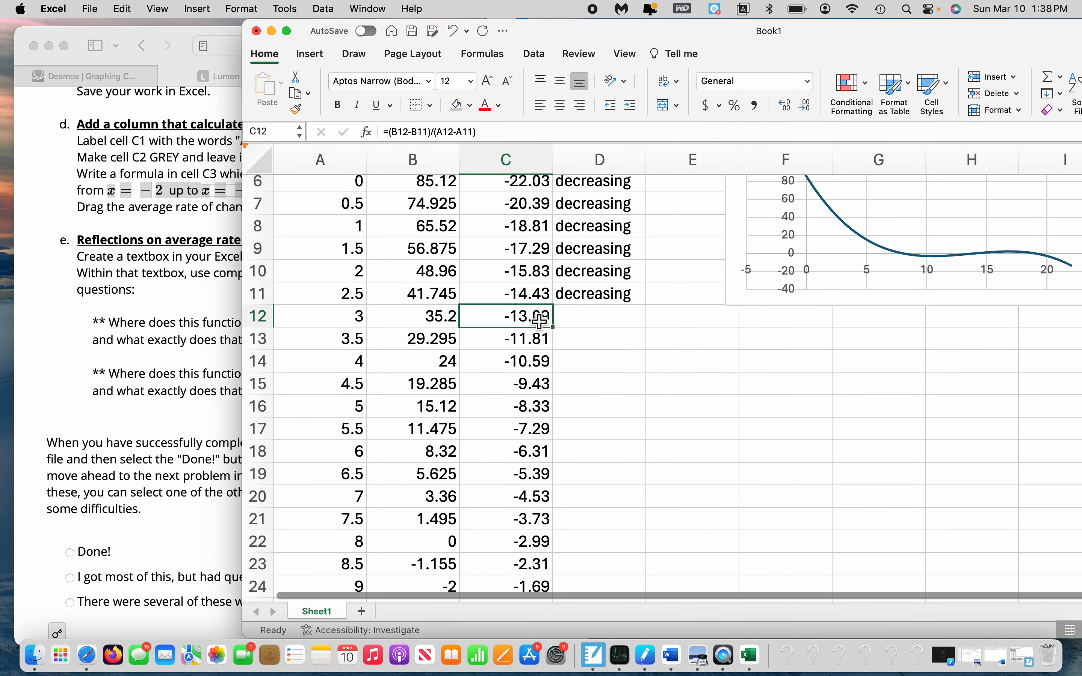
key("Down")
key("Down")
key("Down")
key("Down")
key("Down")
key("Down")
key("Down")
key("Down")
key("Down")
key("Down")
key("Down")
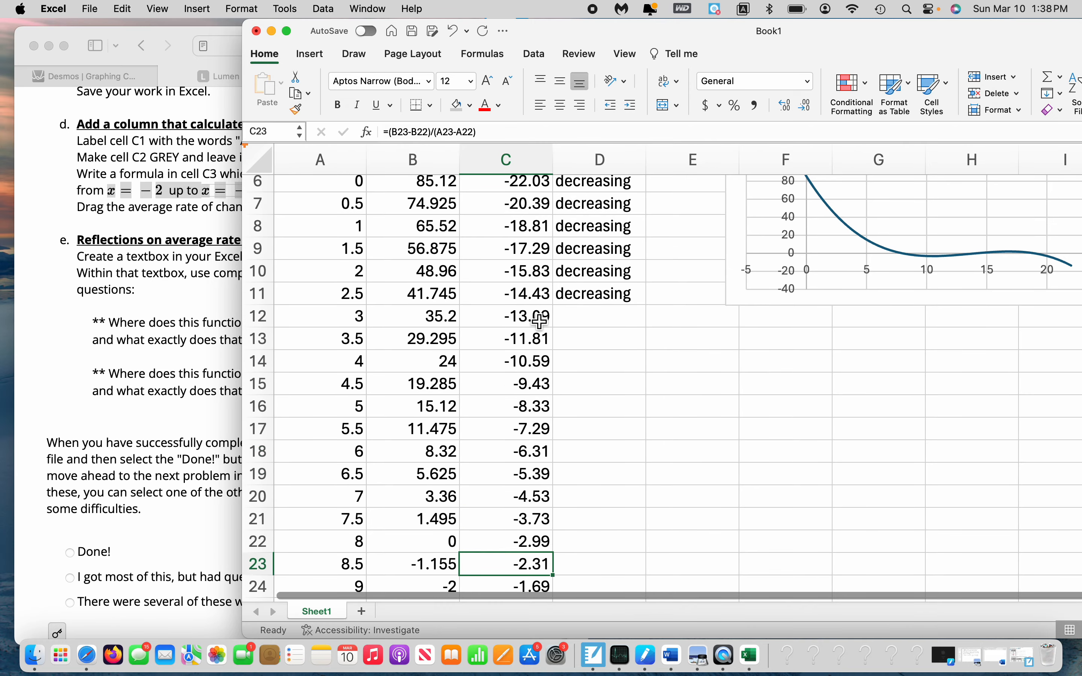
scroll(540, 321, "down", 4)
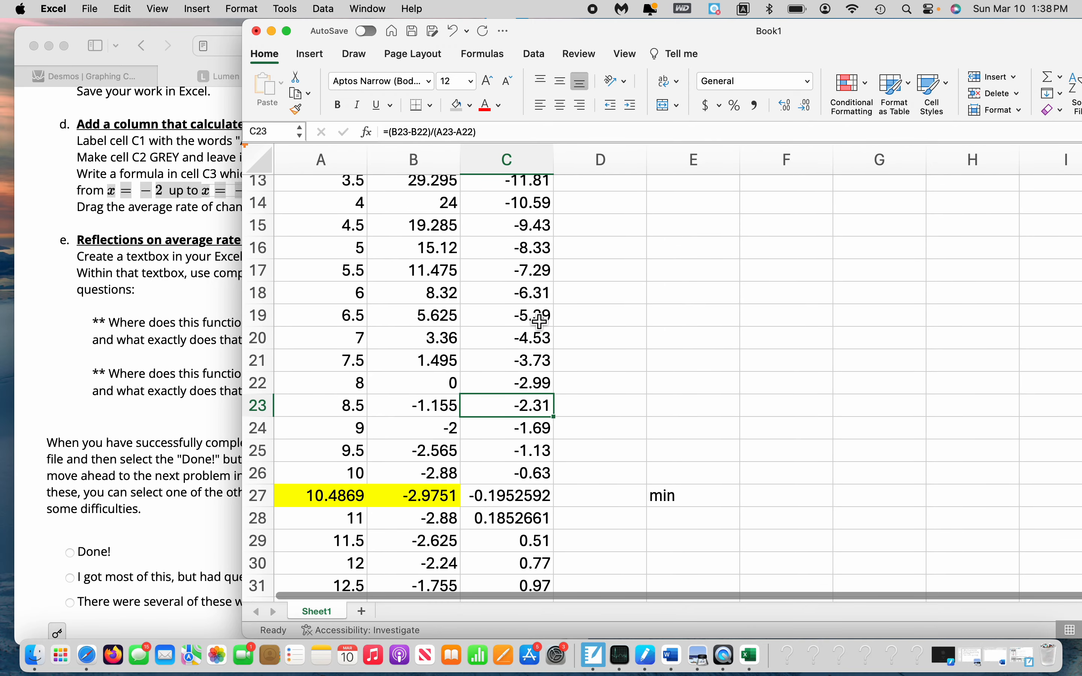
key("Down")
key("Down")
key("Down")
key("Down")
key("Left")
key("Left")
key("Right")
key("Right")
key("Left")
key("Right")
key("Down")
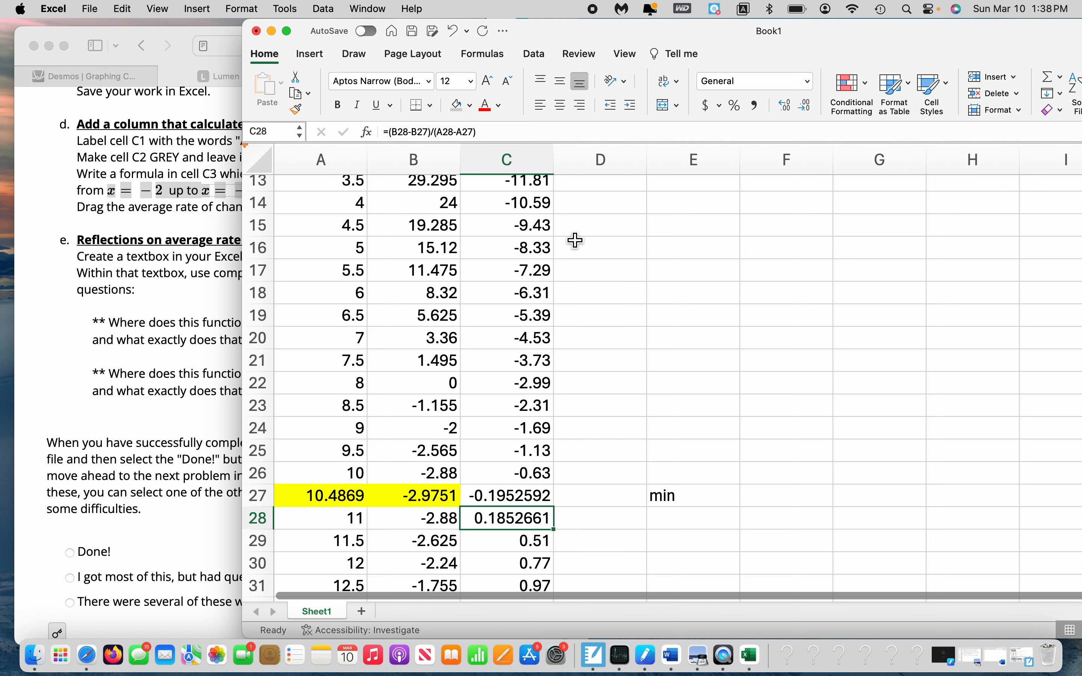
Fill the "decreasing" label from D11 down to D27, ending at the minimum row
scroll(574, 239, "up", 5)
left_click(640, 371)
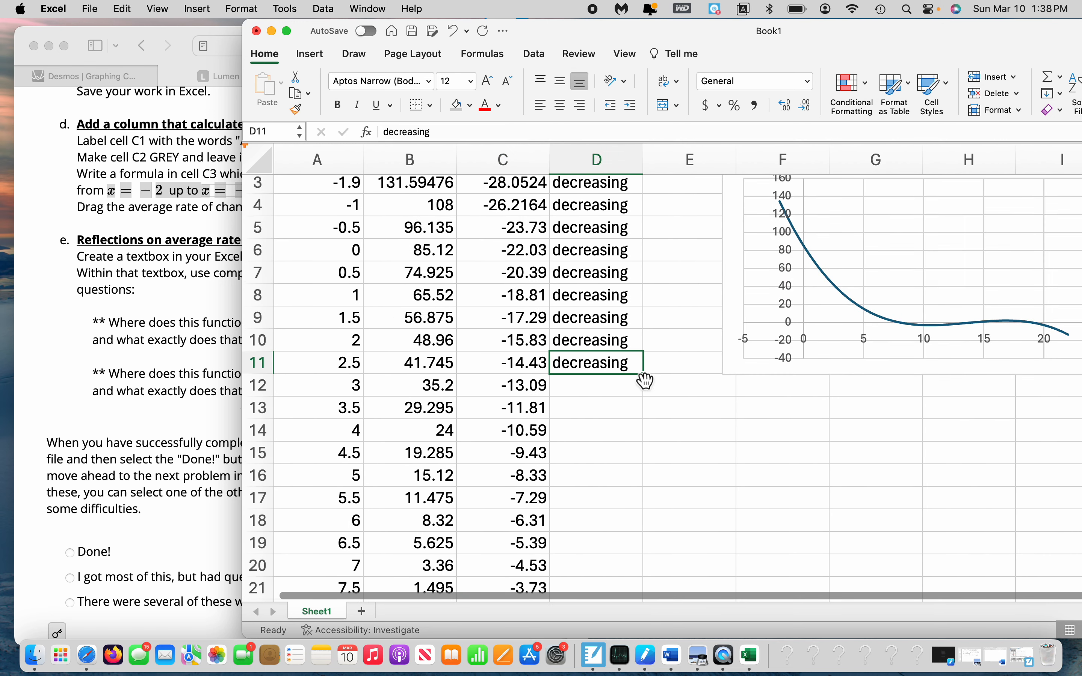
left_click_drag(647, 380, 626, 521)
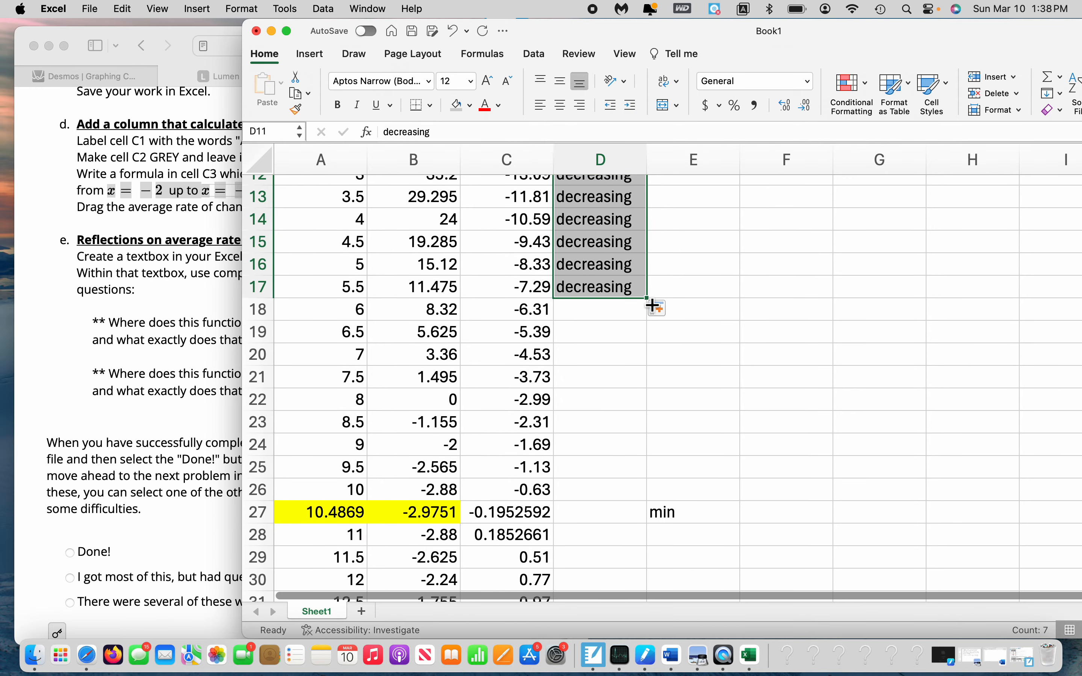
left_click_drag(651, 305, 640, 518)
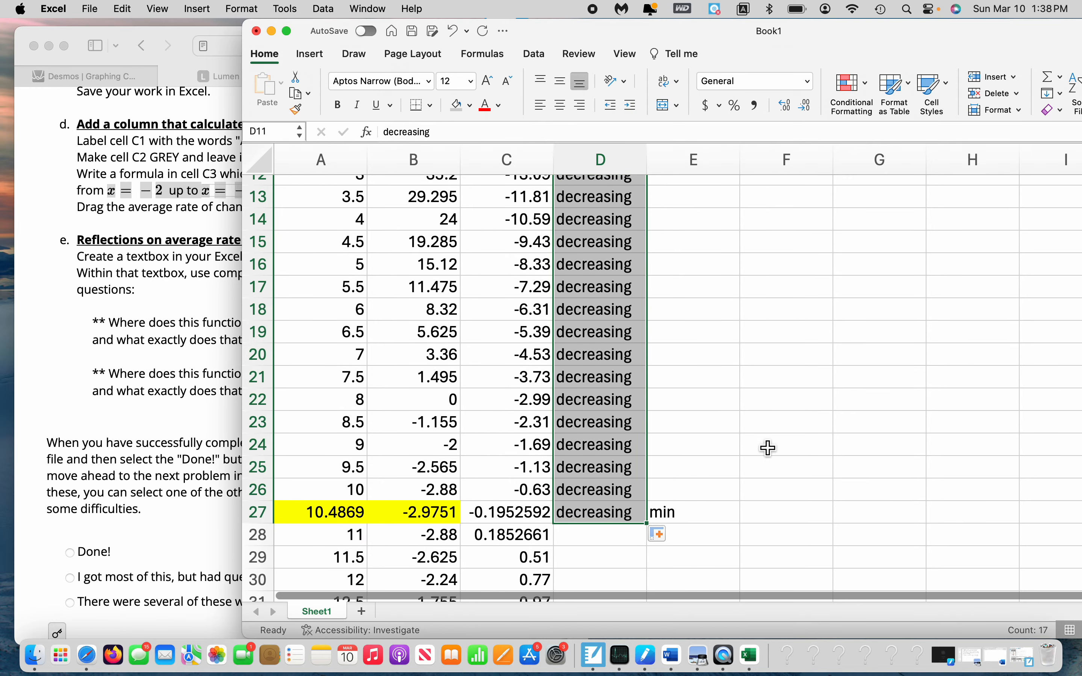
Check the average rate of change in C28, and enter "increasing" in cell D28
scroll(768, 449, "down", 5)
left_click(602, 421)
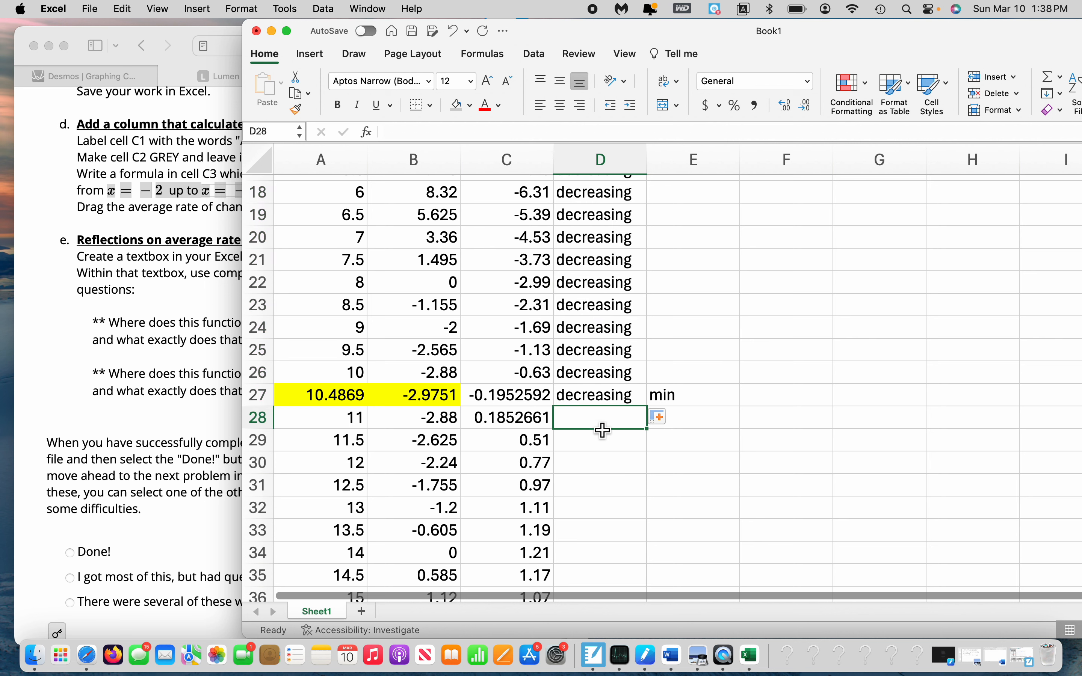
left_click(512, 428)
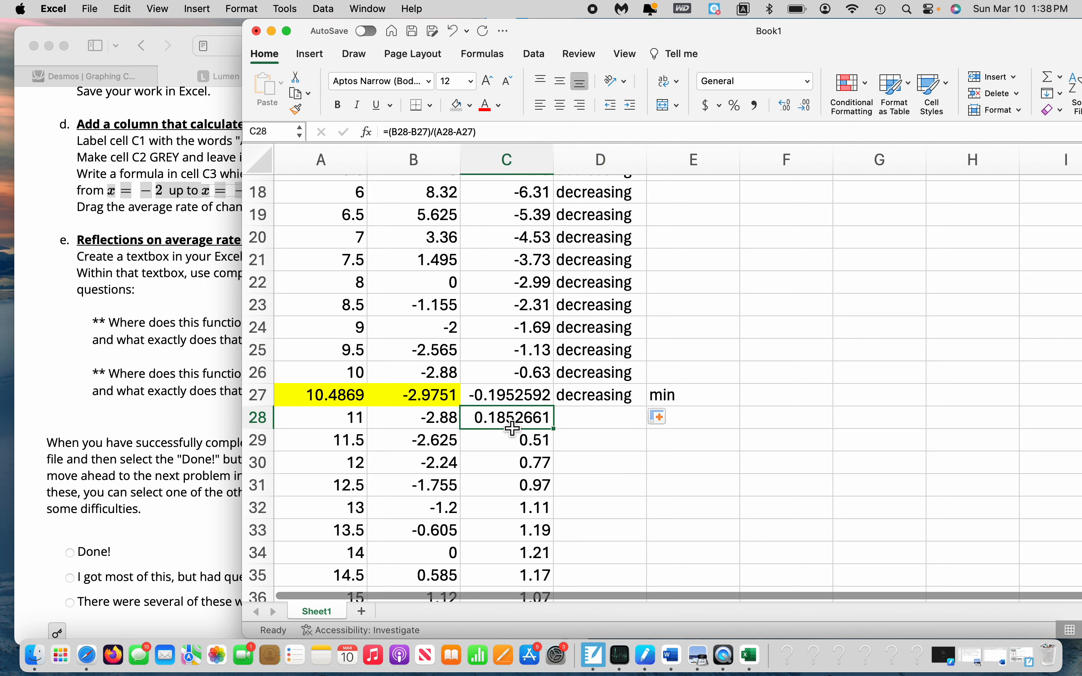
left_click(611, 425)
type("increasing")
key("Return")
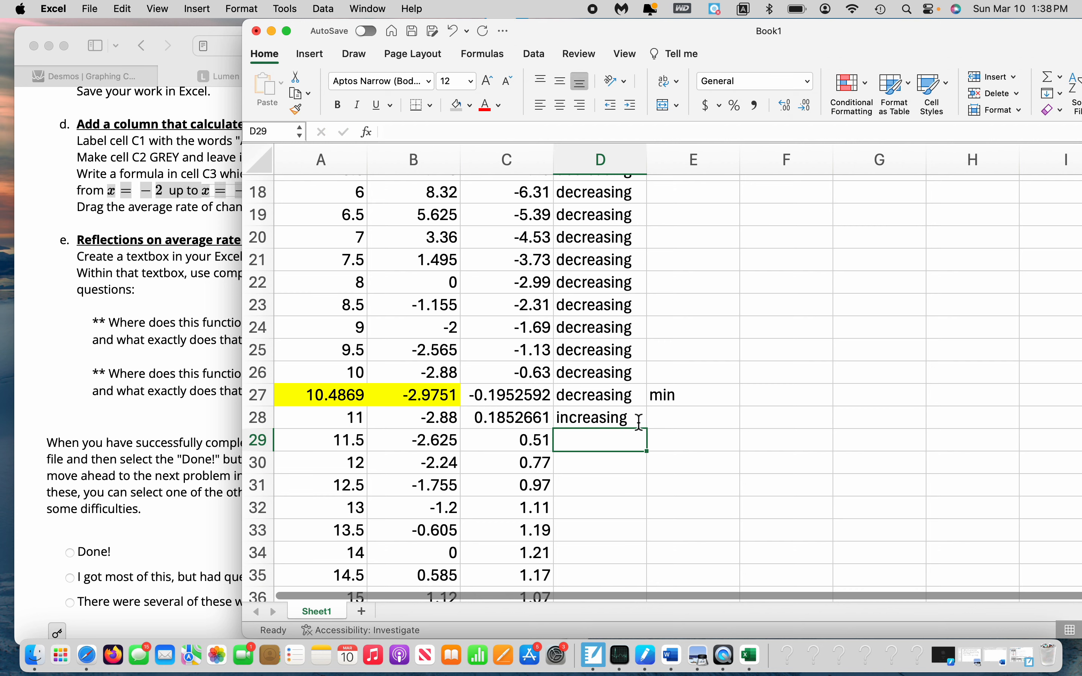
Fill the "increasing" label from D28 down to D40, ending at the maximum row
left_click(532, 425)
scroll(602, 492, "down", 3)
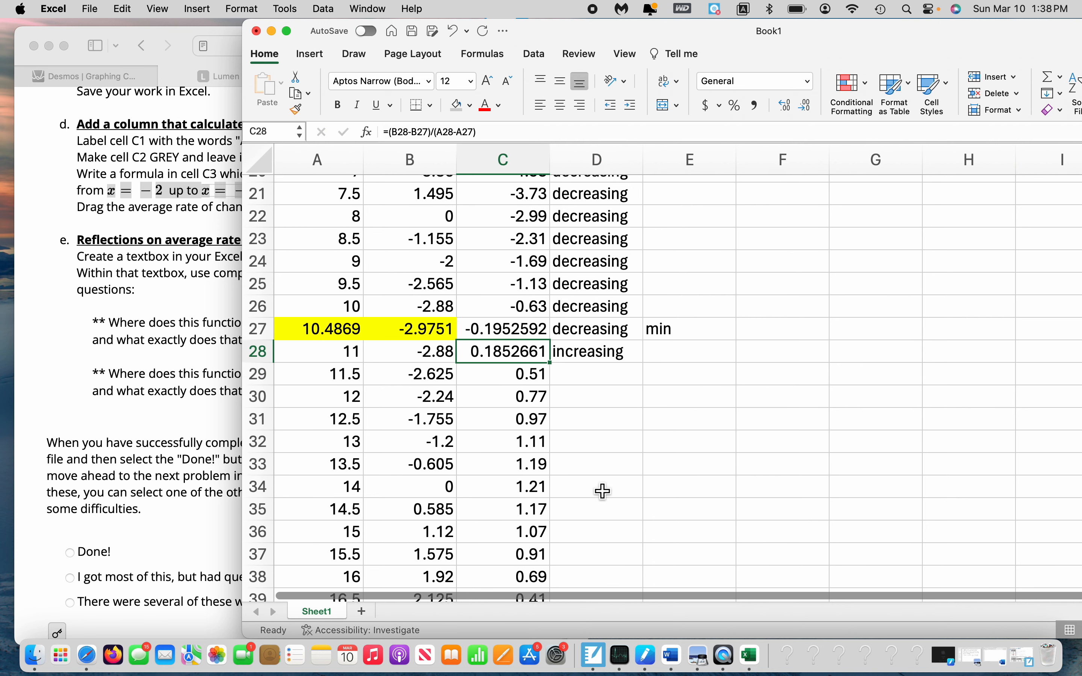
left_click(604, 358)
left_click_drag(647, 370, 647, 443)
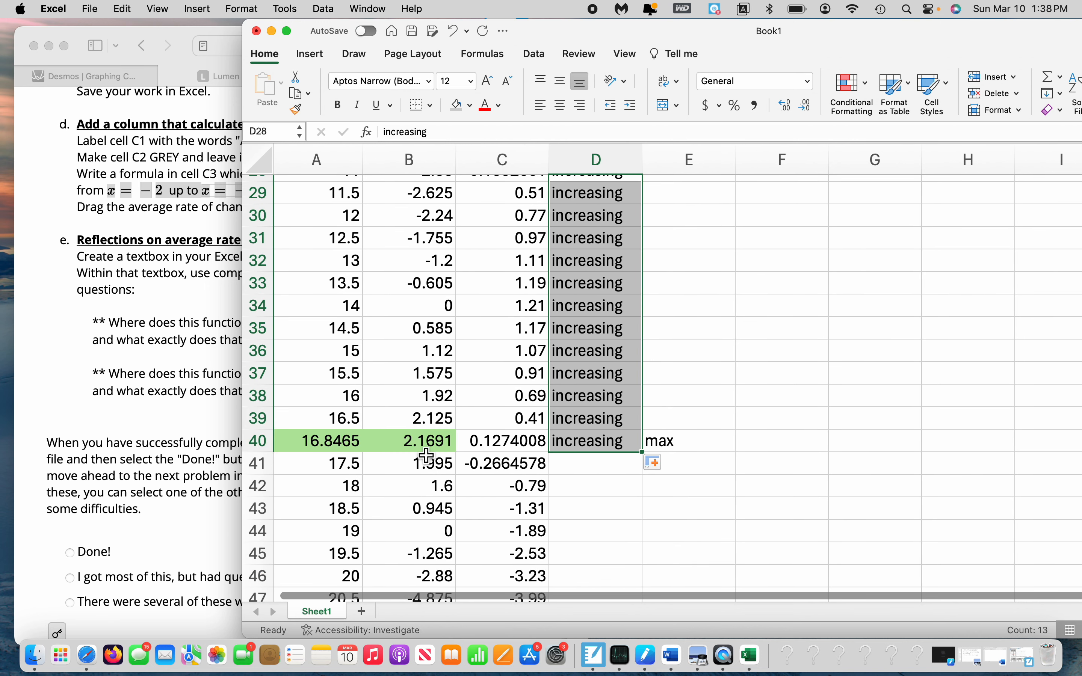
Check the maximum row and the average rate of change in C41, and enter "decreasing" in cell D41
left_click_drag(356, 447, 670, 447)
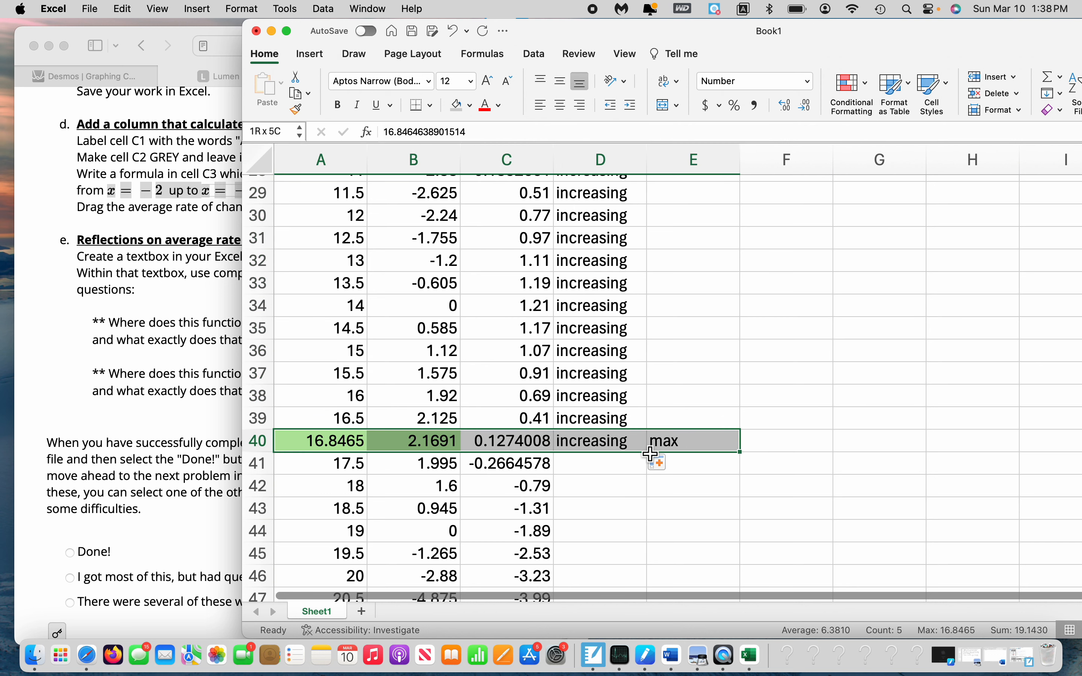
left_click(593, 466)
left_click(505, 466)
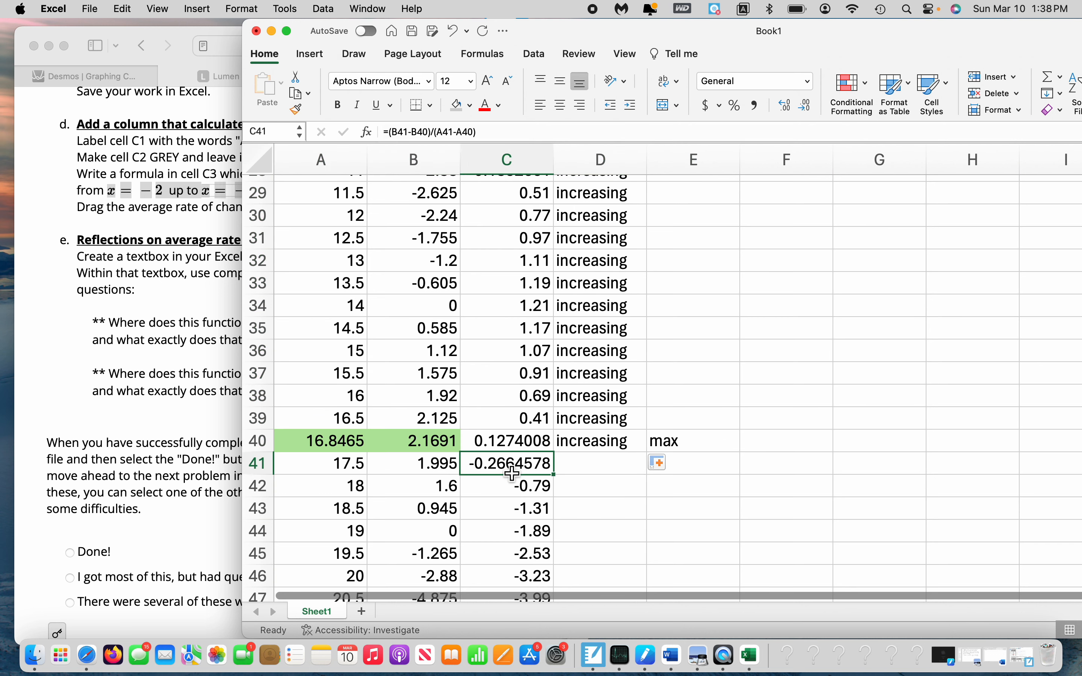
left_click(612, 468)
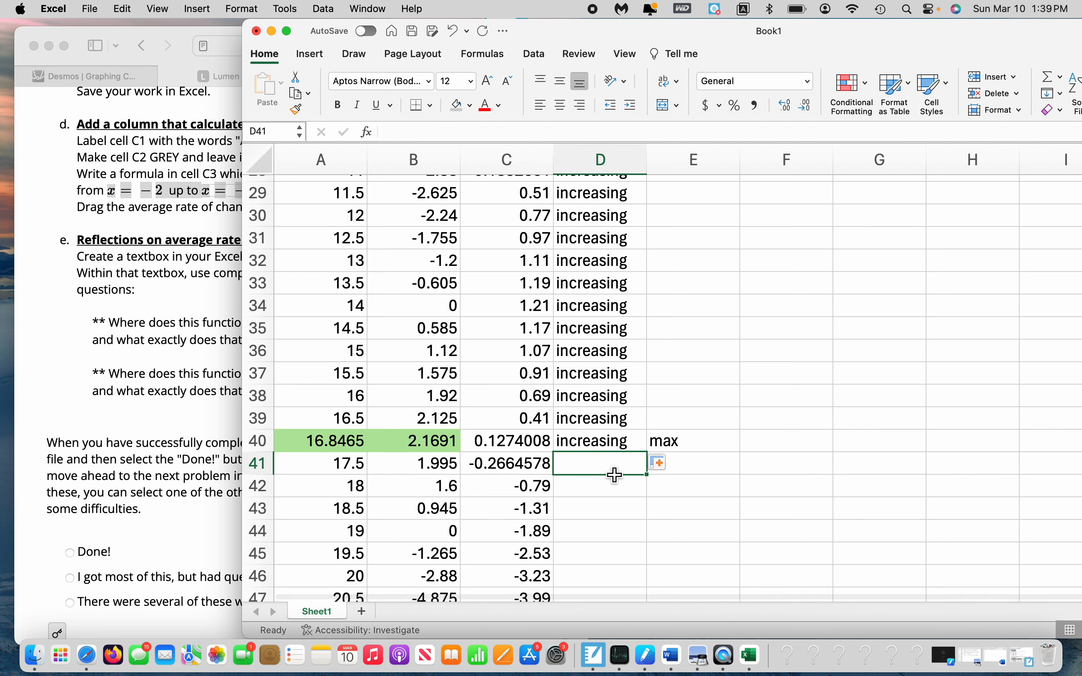
type("decreasing")
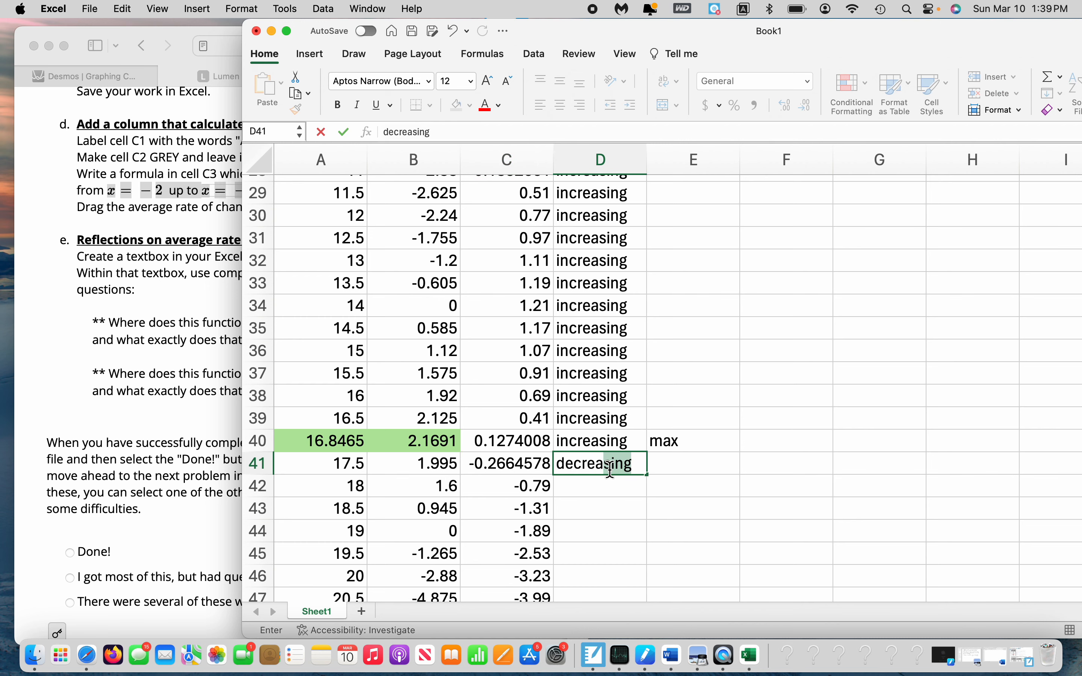
key("Return")
Fill the "decreasing" label from D41 down to D50, the end of the table
scroll(623, 472, "down", 3)
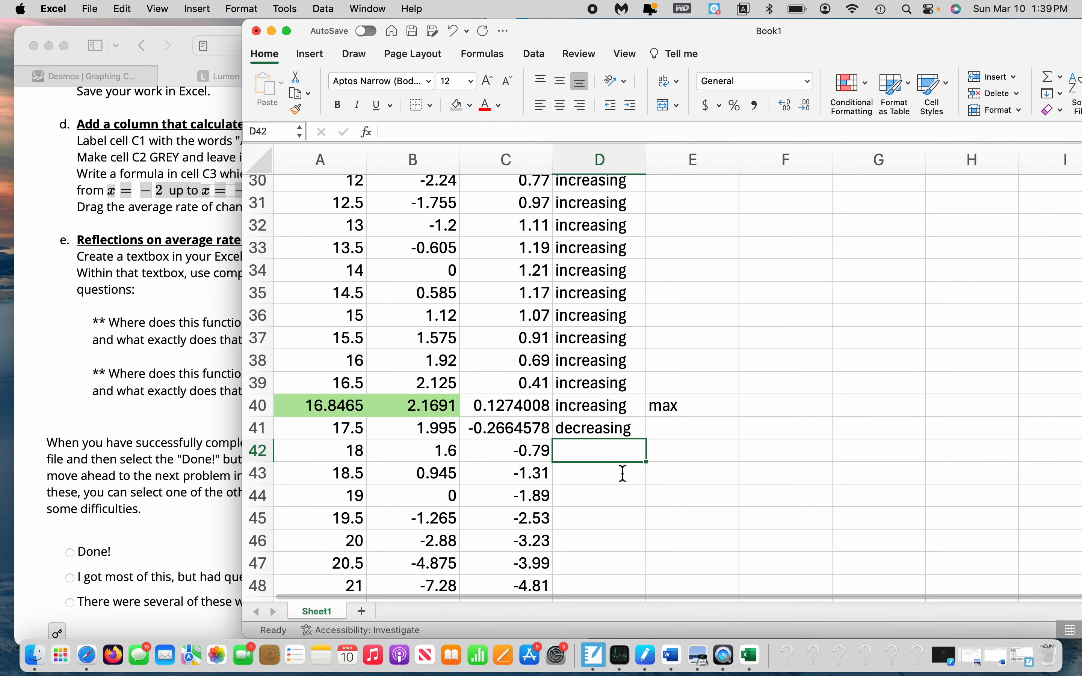
left_click(628, 392)
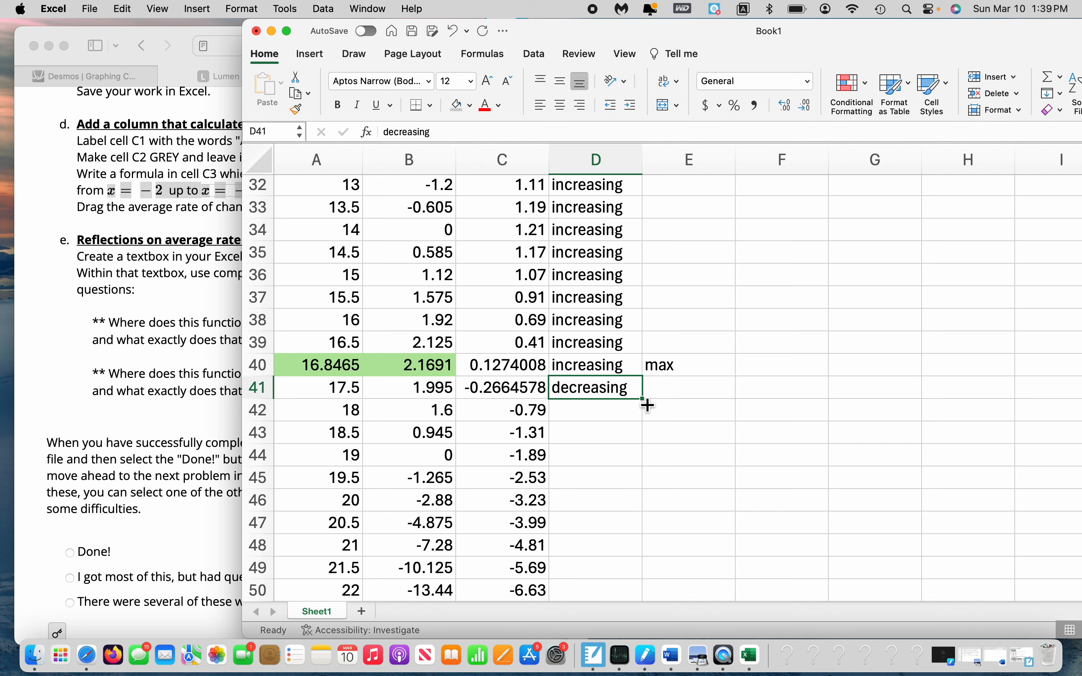
left_click_drag(643, 400, 632, 599)
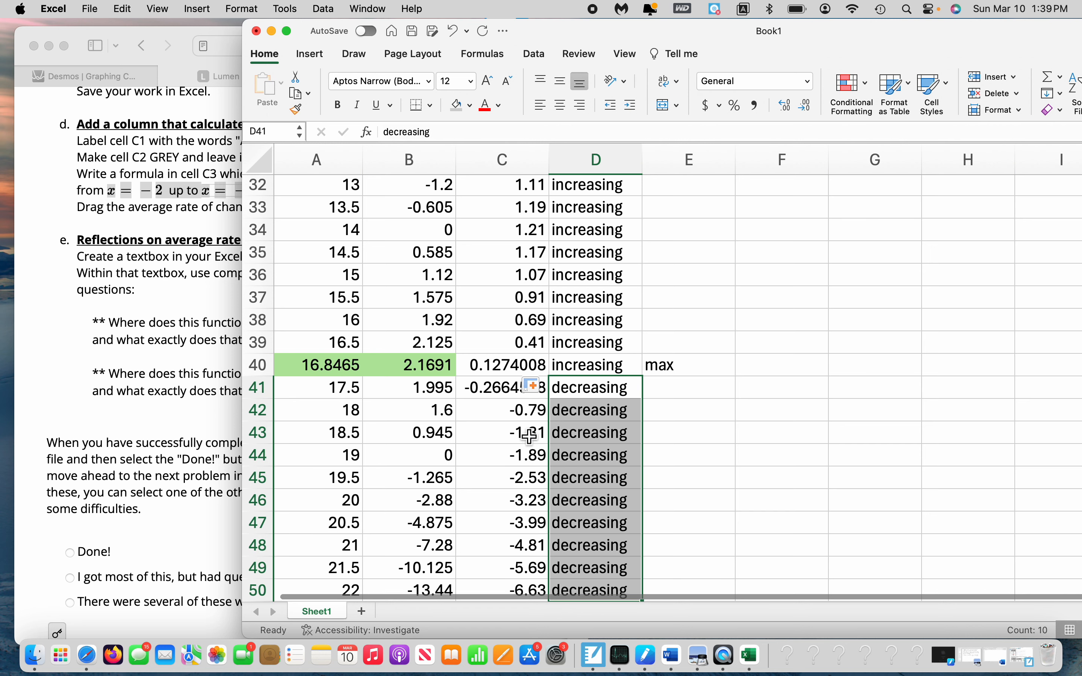
Examine the average rates of change in column C from row 41 downward, past the maximum
key("Left")
key("Down")
key("Down")
key("Down")
key("Down")
key("Down")
key("Up")
key("Up")
key("Up")
key("Up")
key("Up")
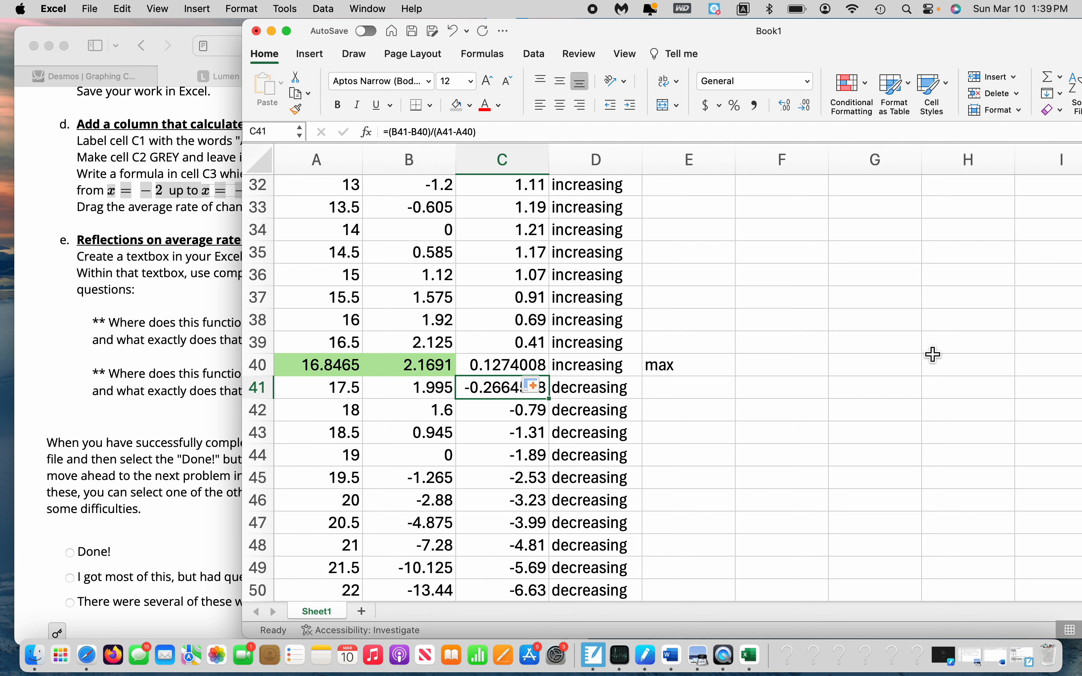
Review the labelled table from the start, and select the minimum row from A27 across to E27
scroll(934, 354, "up", 15)
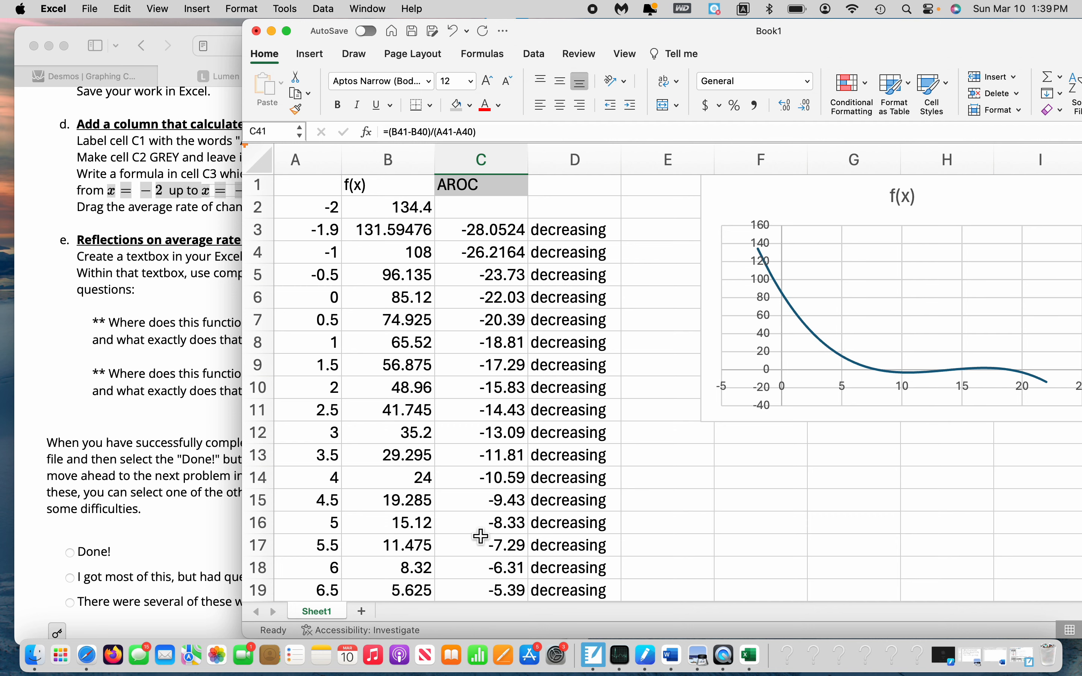
scroll(476, 528, "down", 5)
left_click(360, 490)
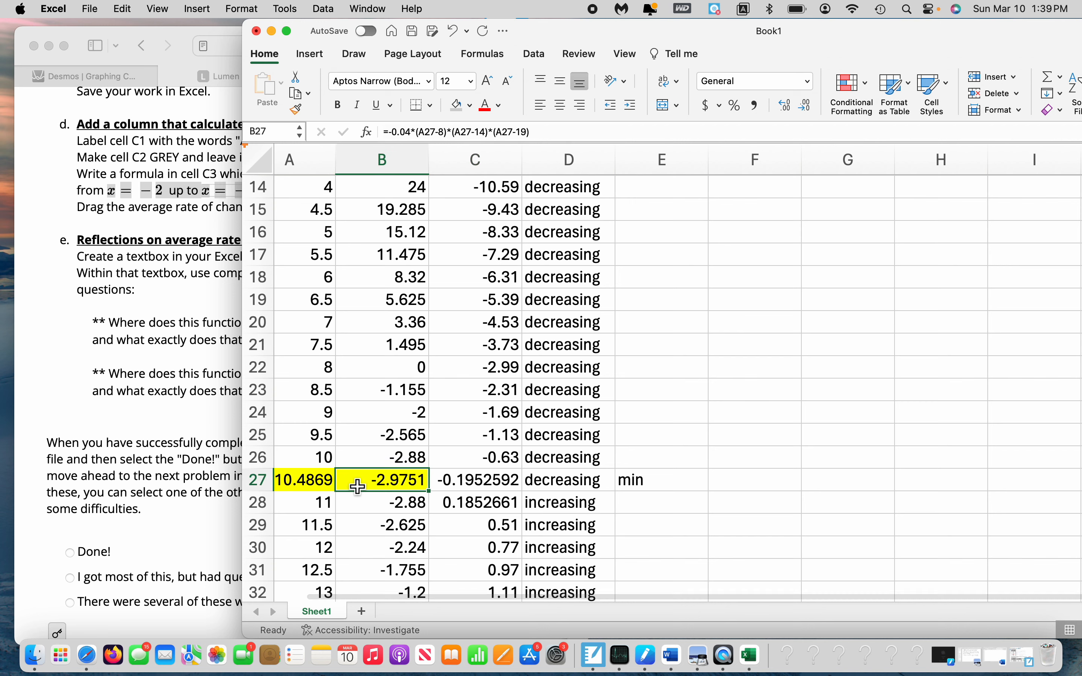
key("Left")
key("shift+Right")
key("shift+Right")
key("shift+Right")
key("shift+Right")
Compare the increasing and decreasing labels with the f(x) chart, inspecting points along the curve from the minimum to its right end
scroll(366, 482, "up", 5)
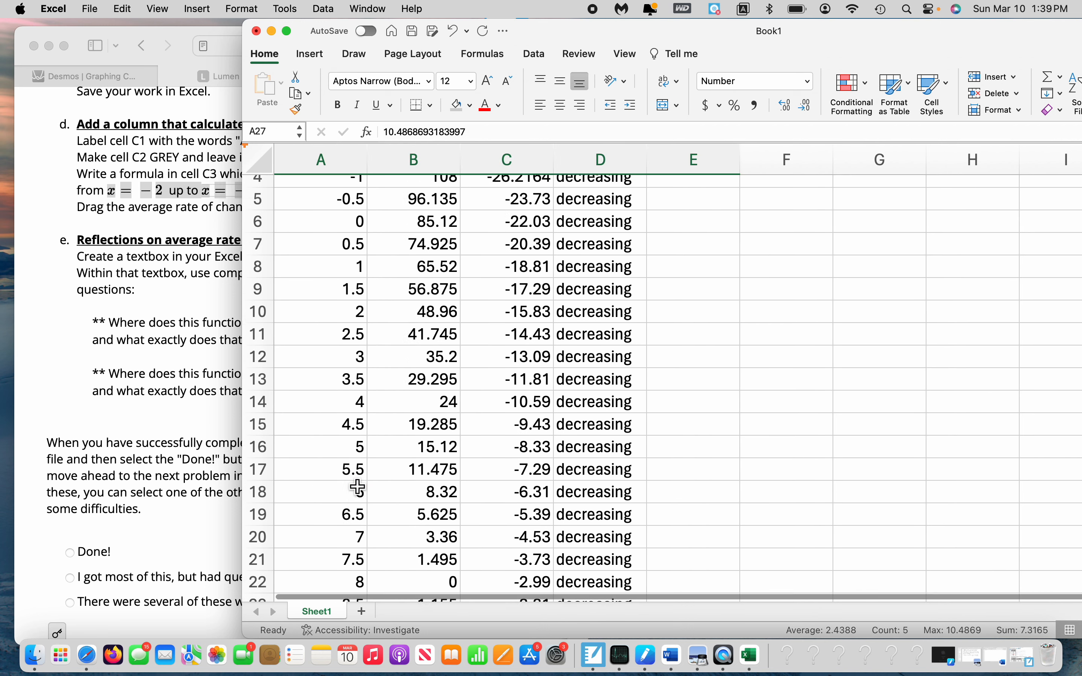
scroll(887, 369, "down", 1)
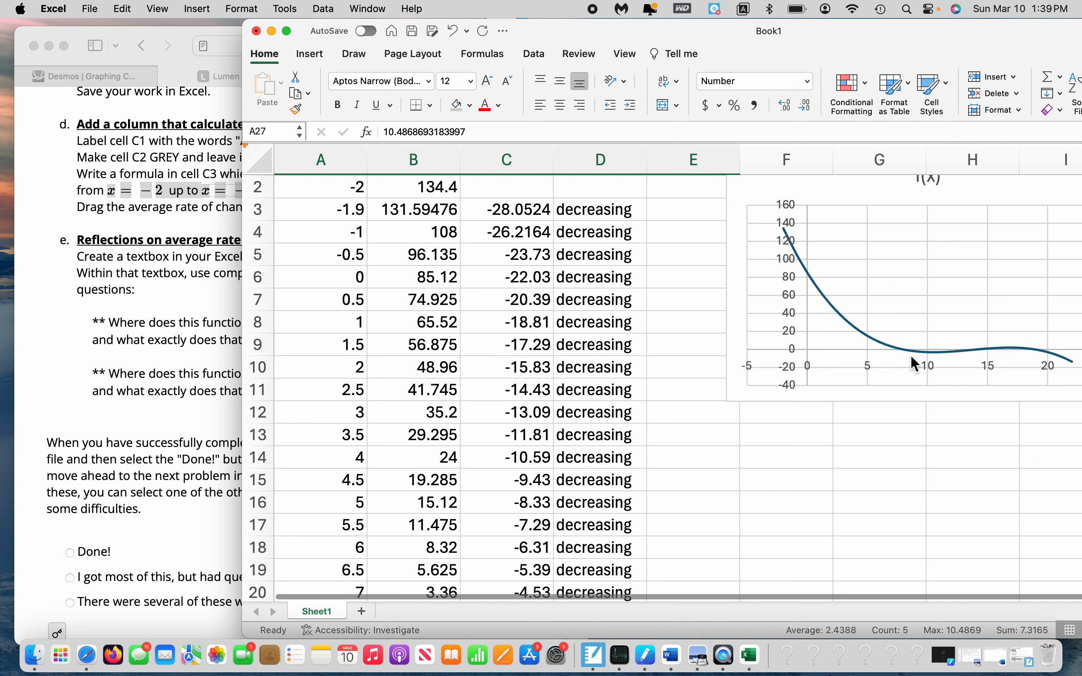
mouse_move(924, 356)
mouse_move(1018, 345)
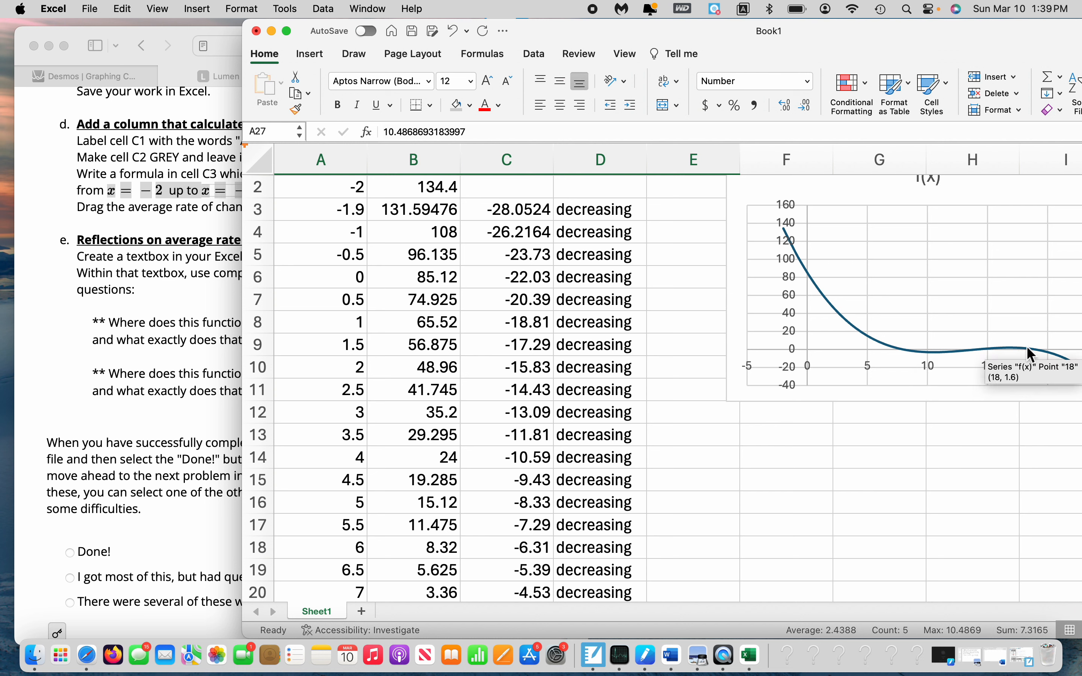
mouse_move(1067, 359)
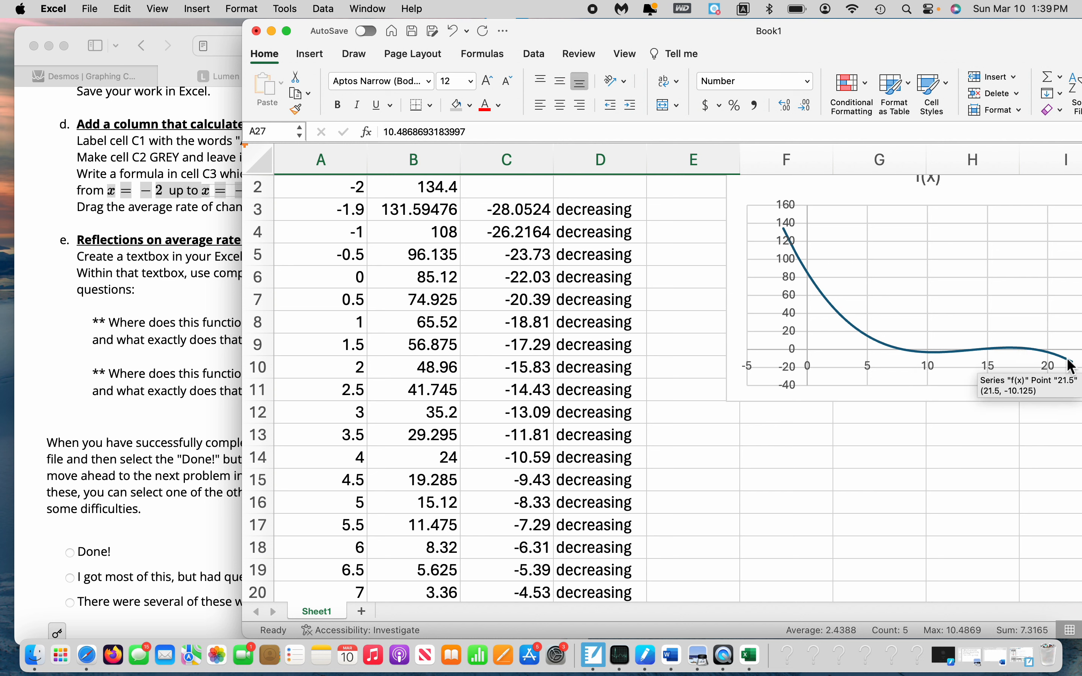